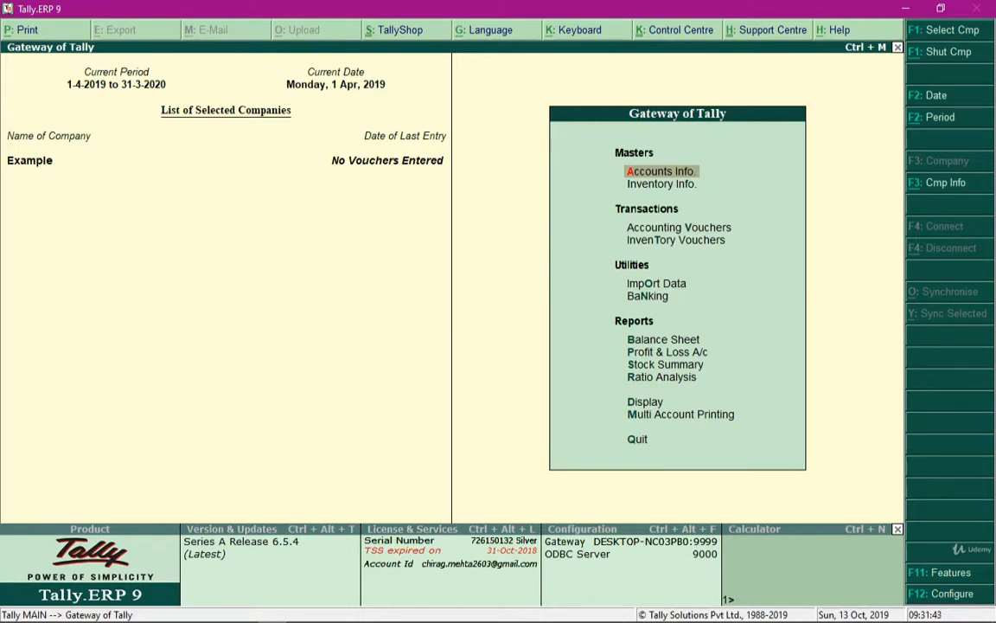
- Enable multiple price levels in the company's inventory features
{"action": "key", "text": "F11"}
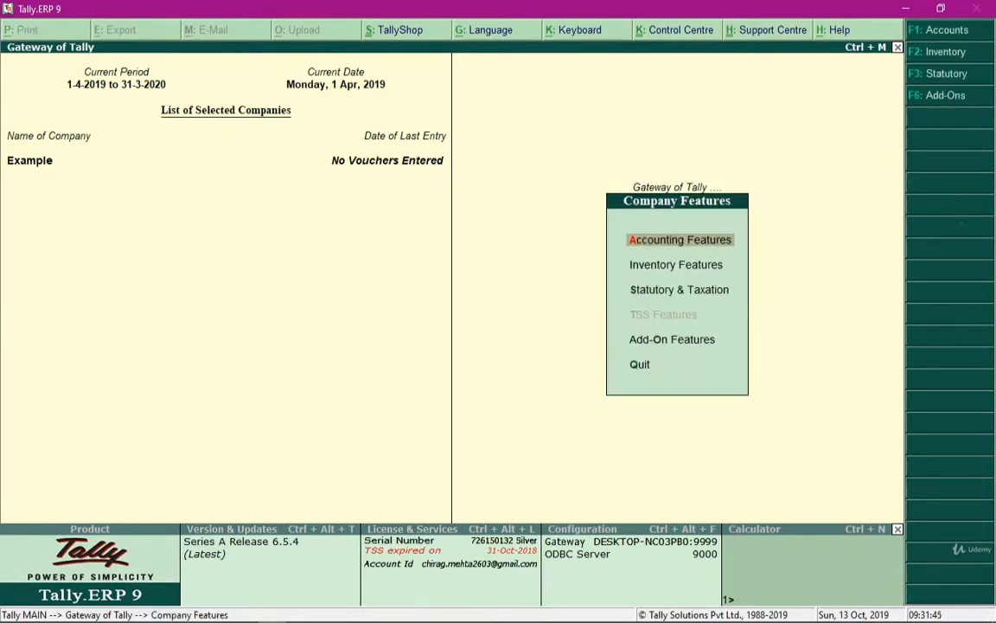
{"action": "key", "text": "Down"}
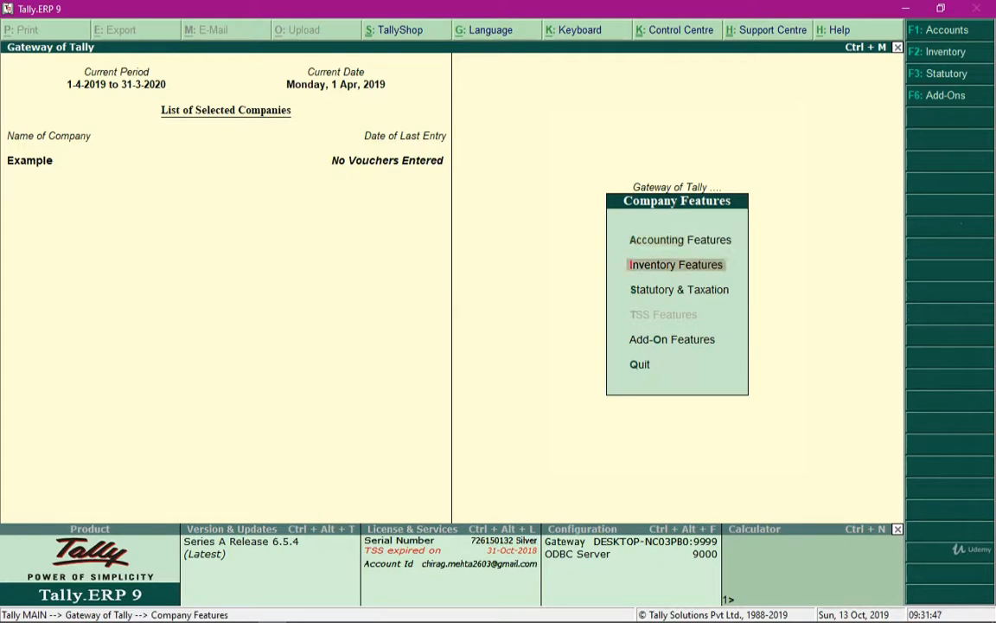
{"action": "key", "text": "Return"}
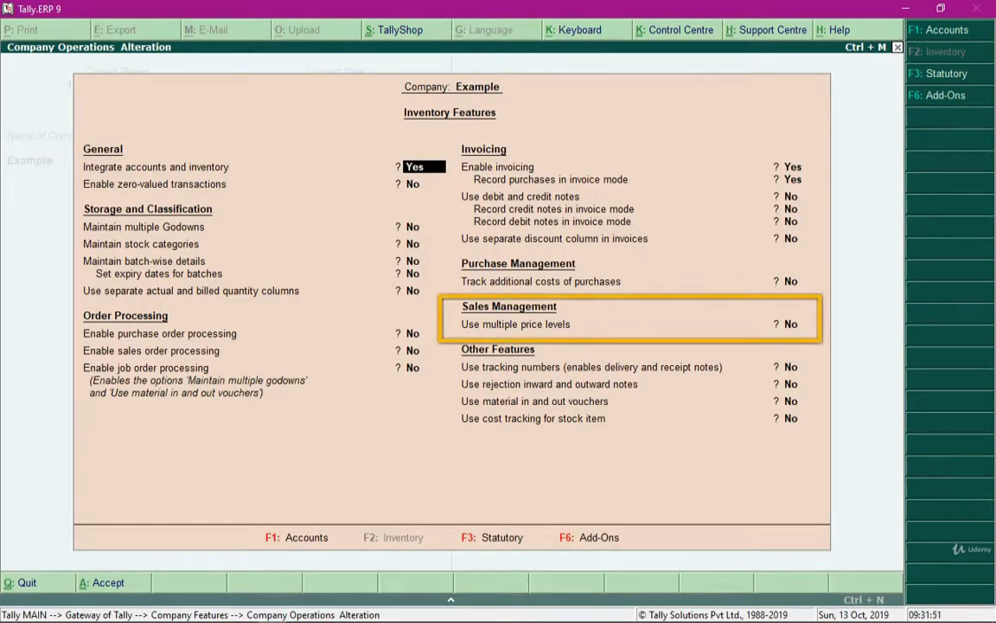
{"action": "left_click", "coordinate": [792, 324]}
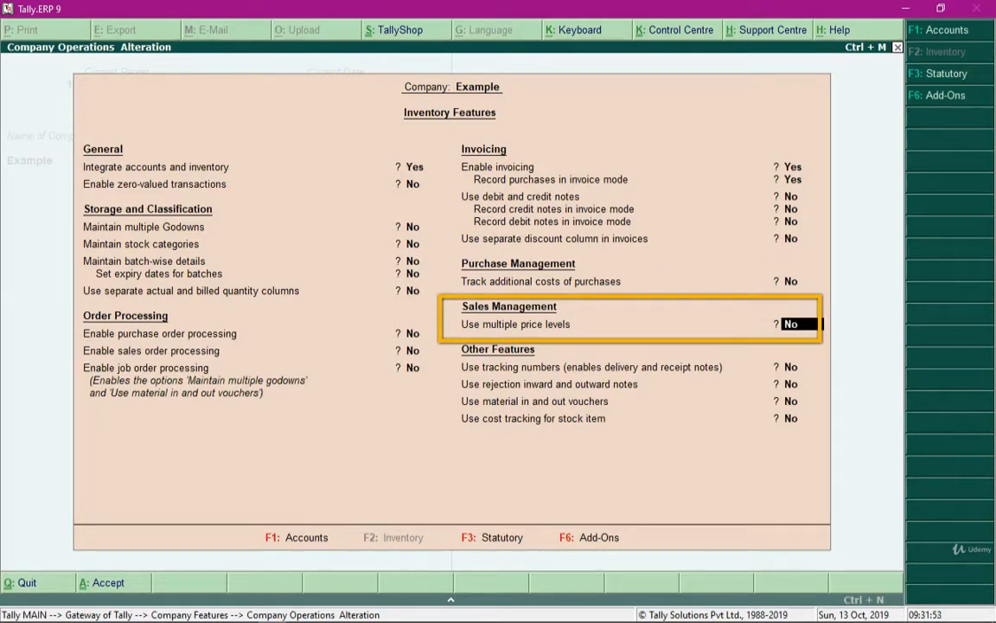
{"action": "type", "text": "y"}
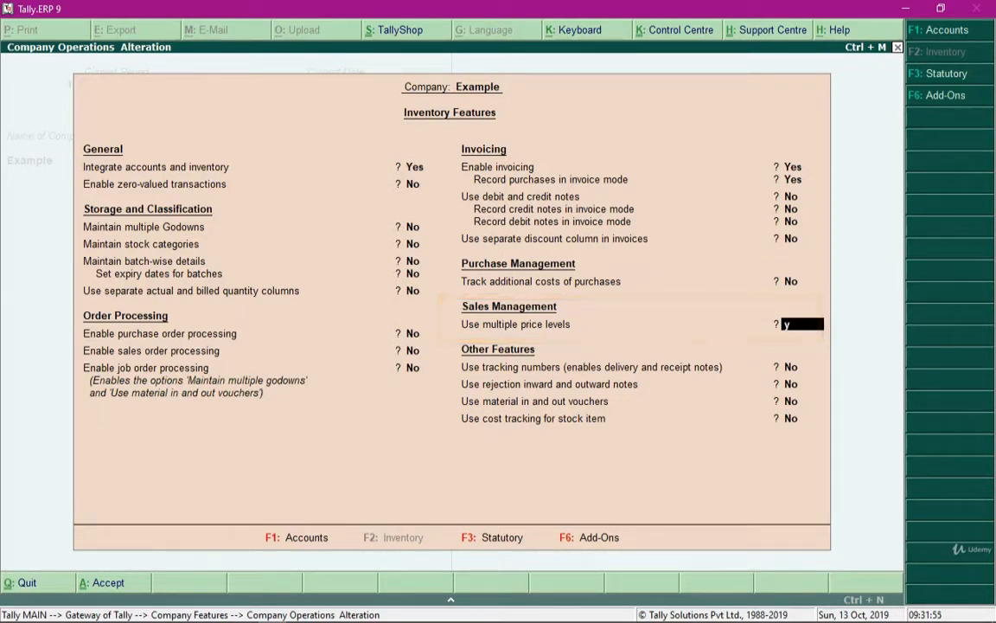
{"action": "key", "text": "Return"}
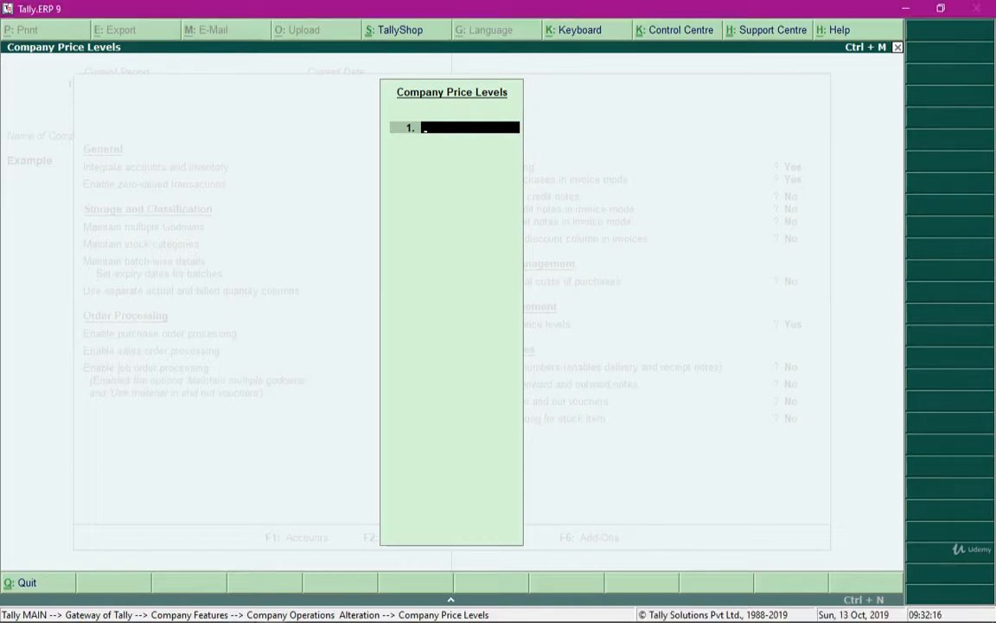
- Create the company price levels Wholesaler's PL and Retail PL, and save the inventory features
{"action": "type", "text": "Wholesaler's PL"}
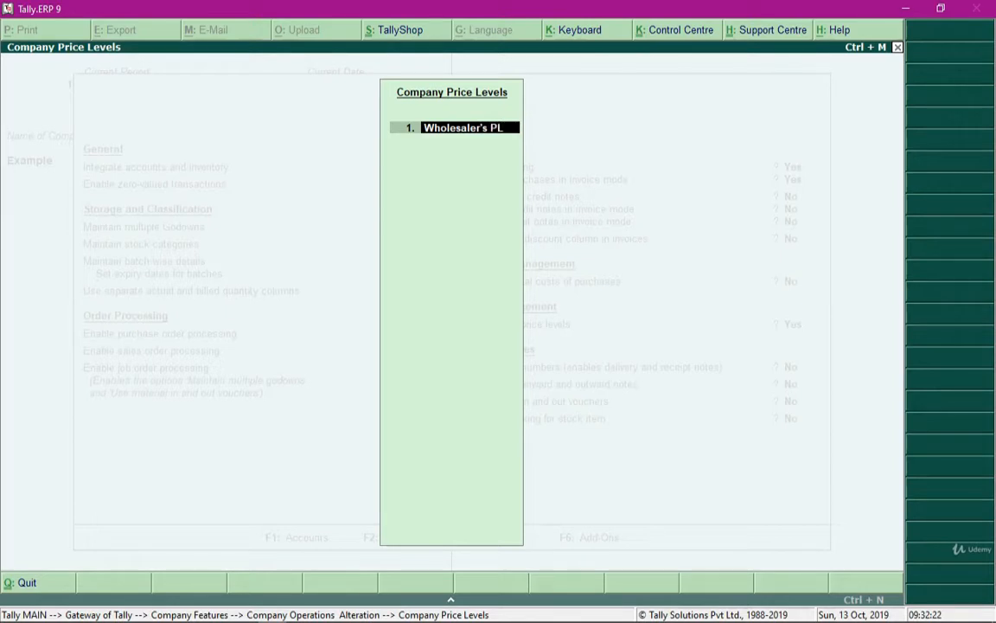
{"action": "key", "text": "Return"}
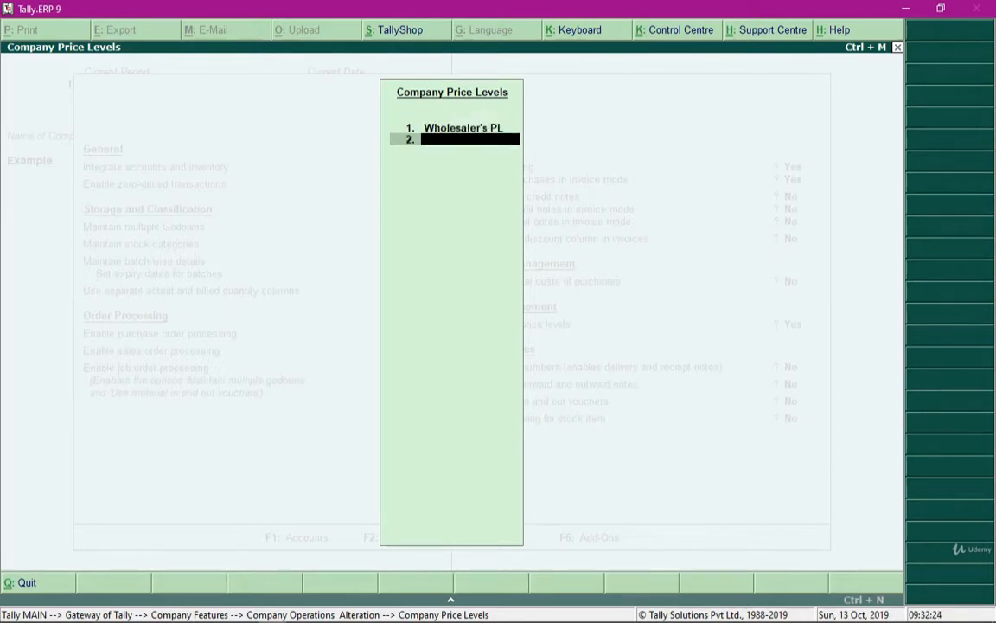
{"action": "type", "text": "Retail PL"}
{"action": "key", "text": "Return"}
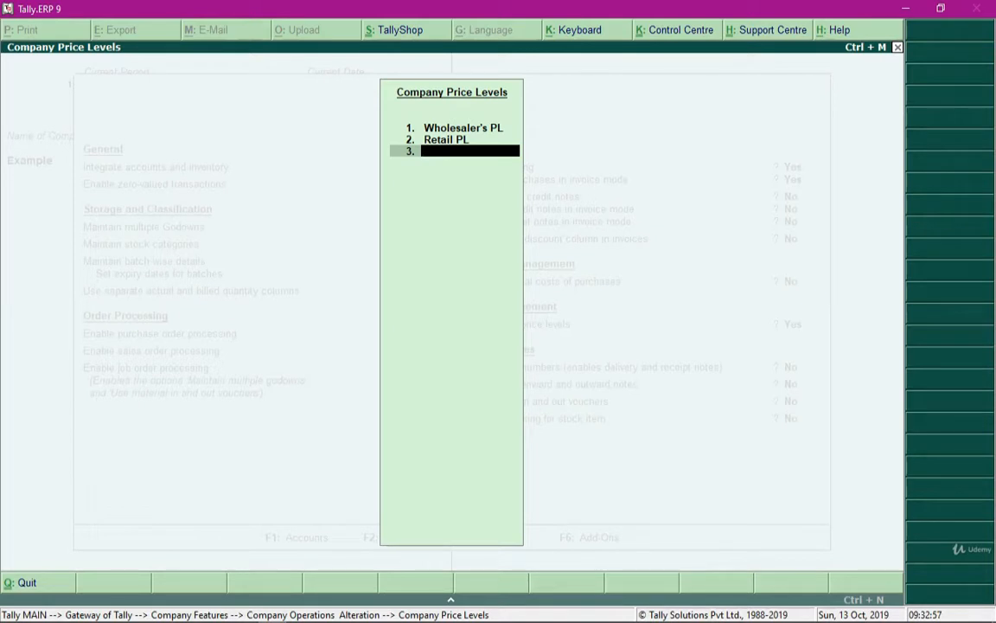
{"action": "key", "text": "Up"}
{"action": "key", "text": "Up"}
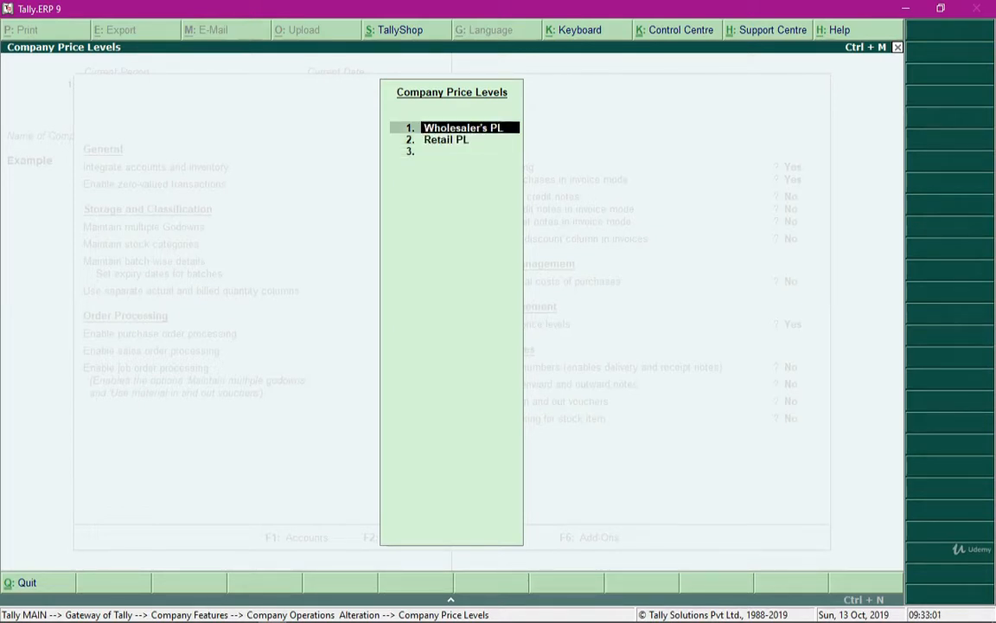
{"action": "key", "text": "Down"}
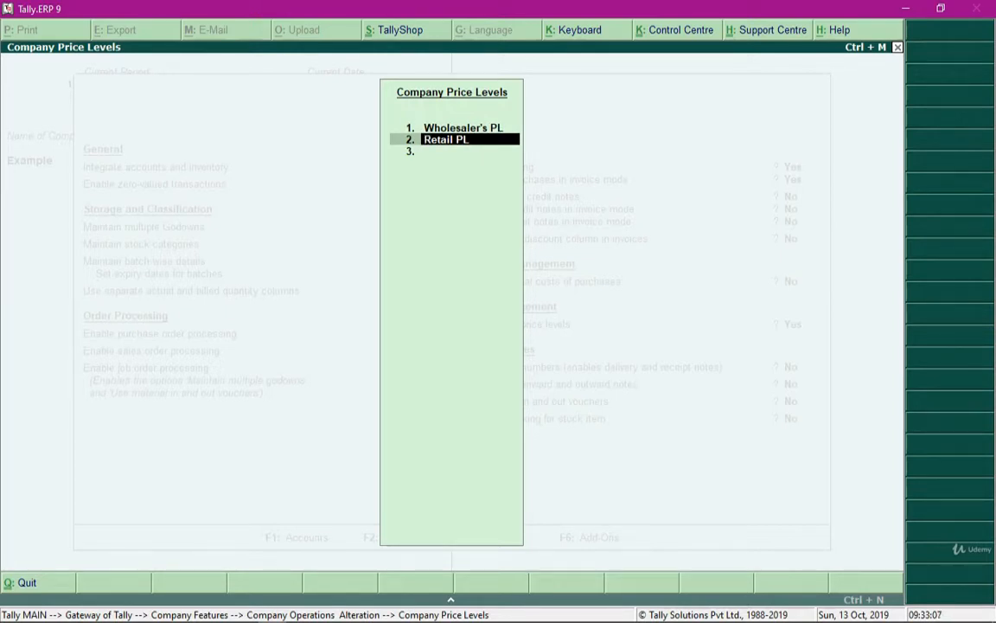
{"action": "key", "text": "ctrl+a"}
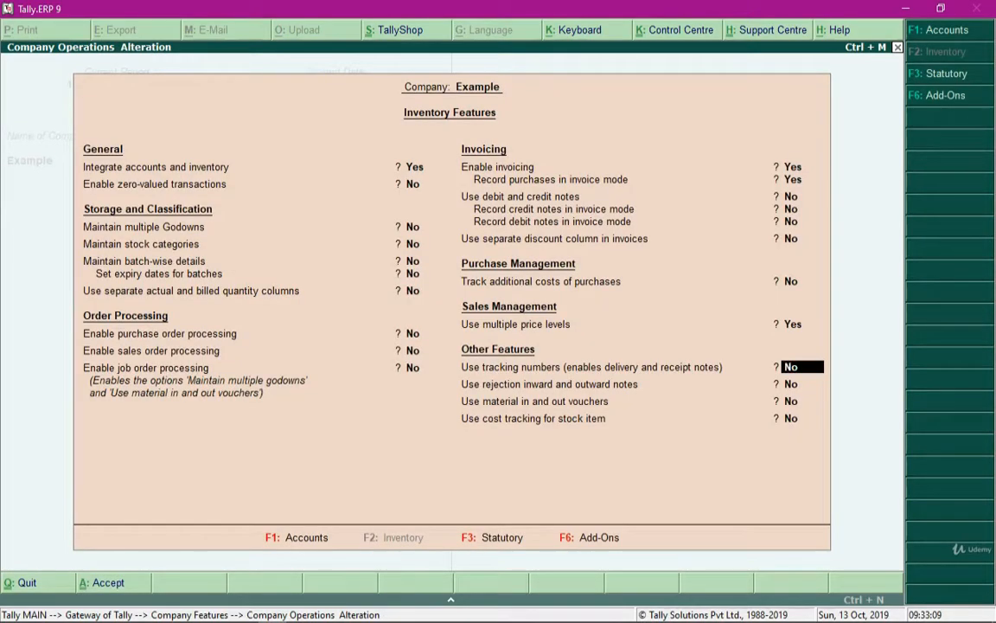
{"action": "key", "text": "ctrl+a"}
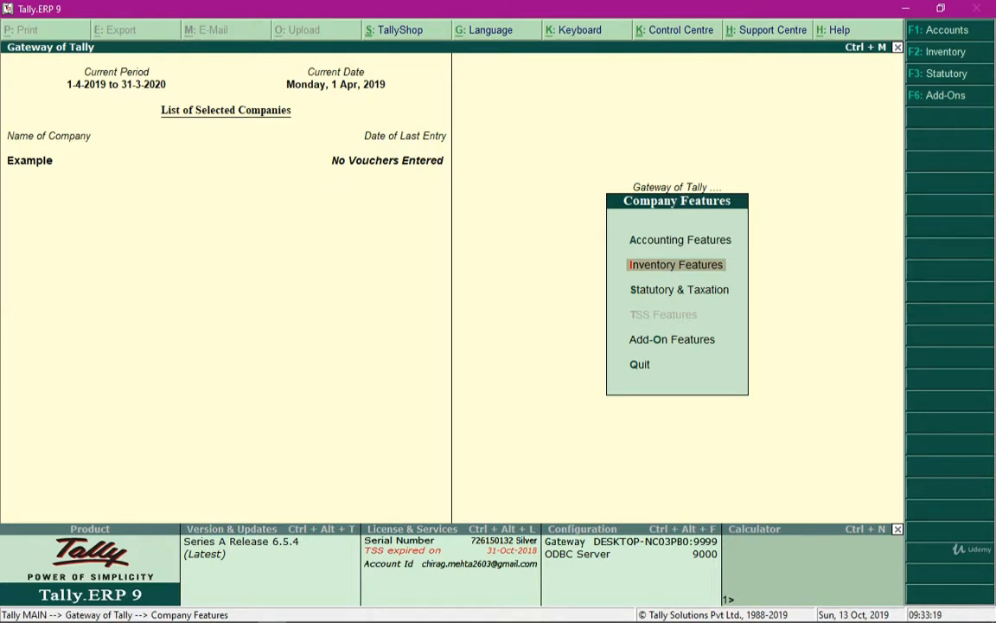
{"action": "key", "text": "Escape"}
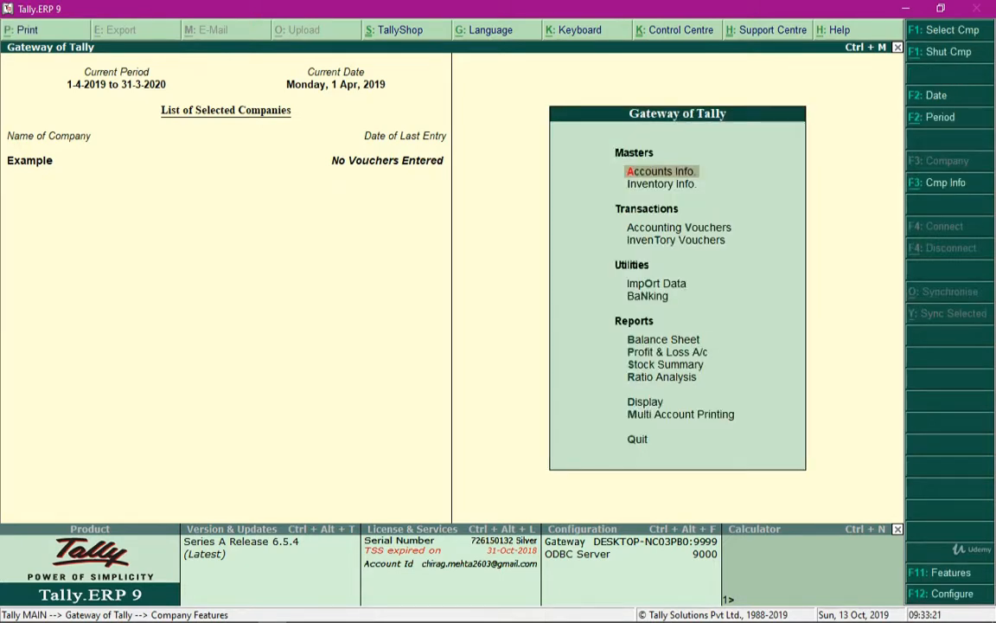
- Open the price list setup from the inventory masters
{"action": "key", "text": "Down"}
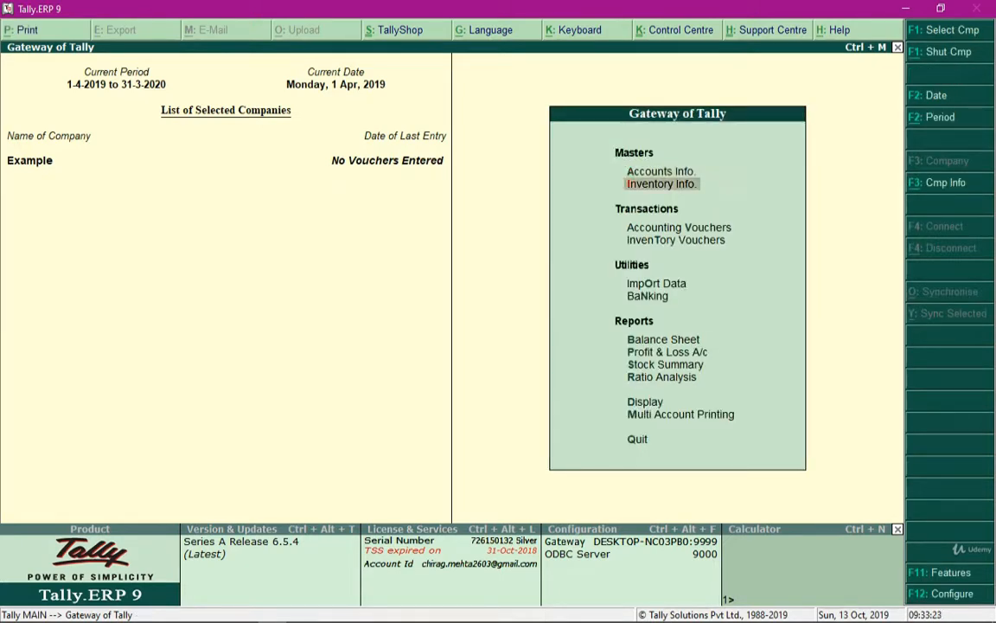
{"action": "key", "text": "Return"}
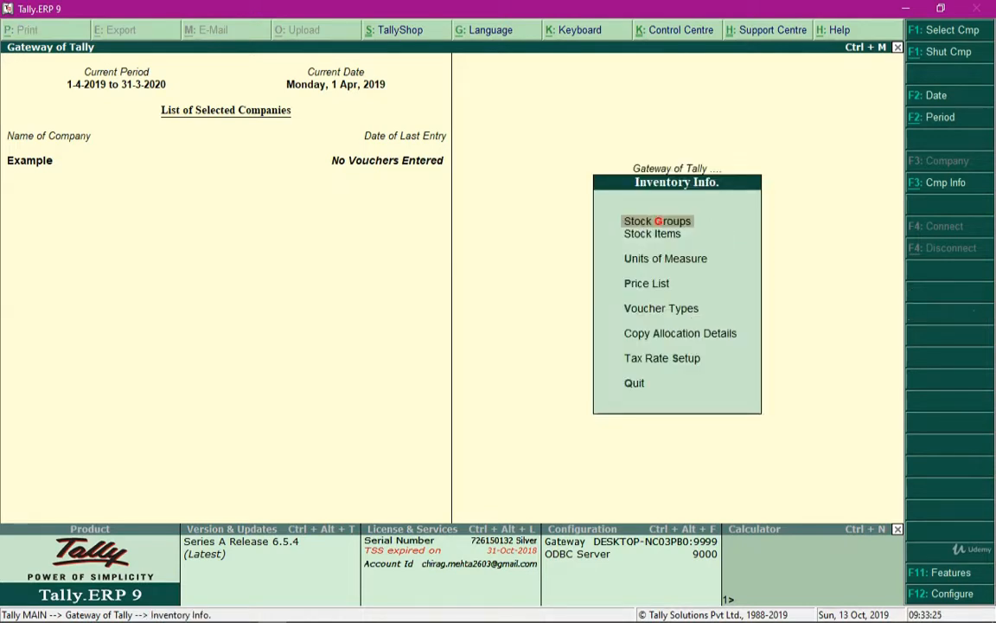
{"action": "key", "text": "Down"}
{"action": "key", "text": "Down"}
{"action": "key", "text": "Down"}
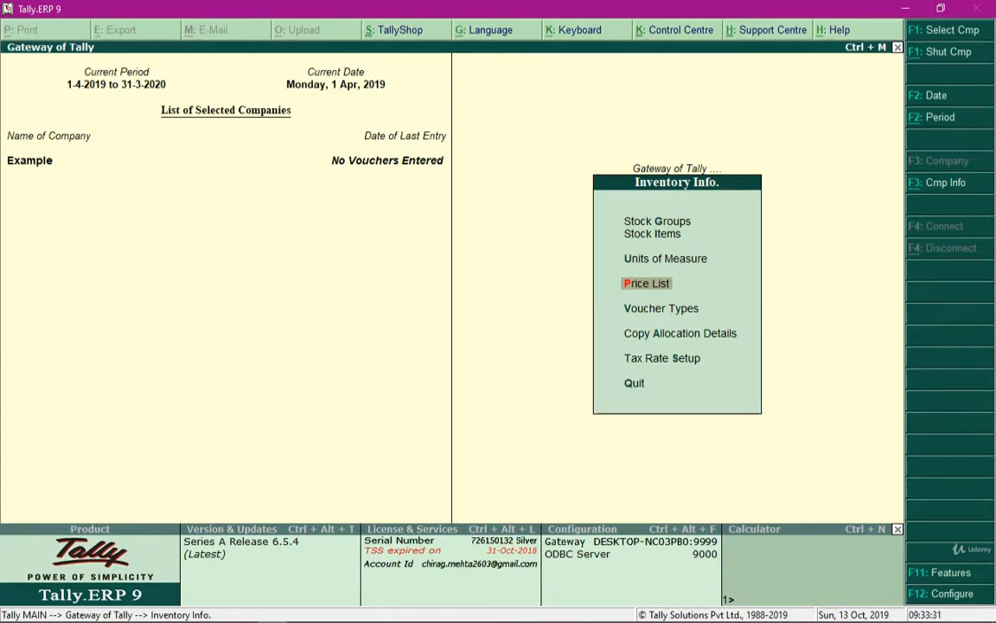
{"action": "key", "text": "Return"}
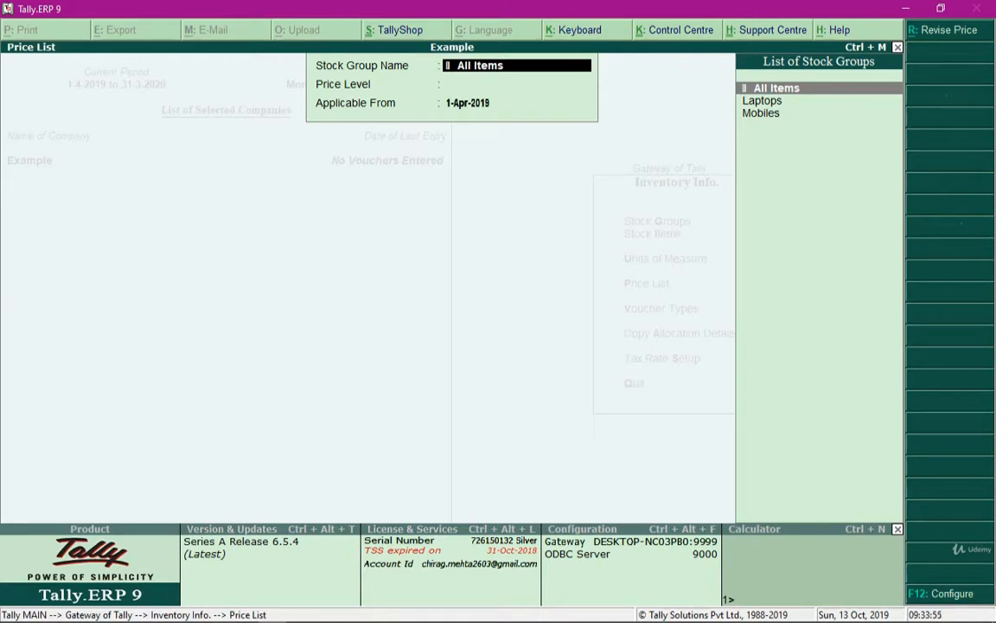
- Set up the price list for All Items at price level Wholesaler's PL, applicable from 1-Apr-2019
{"action": "key", "text": "Down"}
{"action": "key", "text": "Down"}
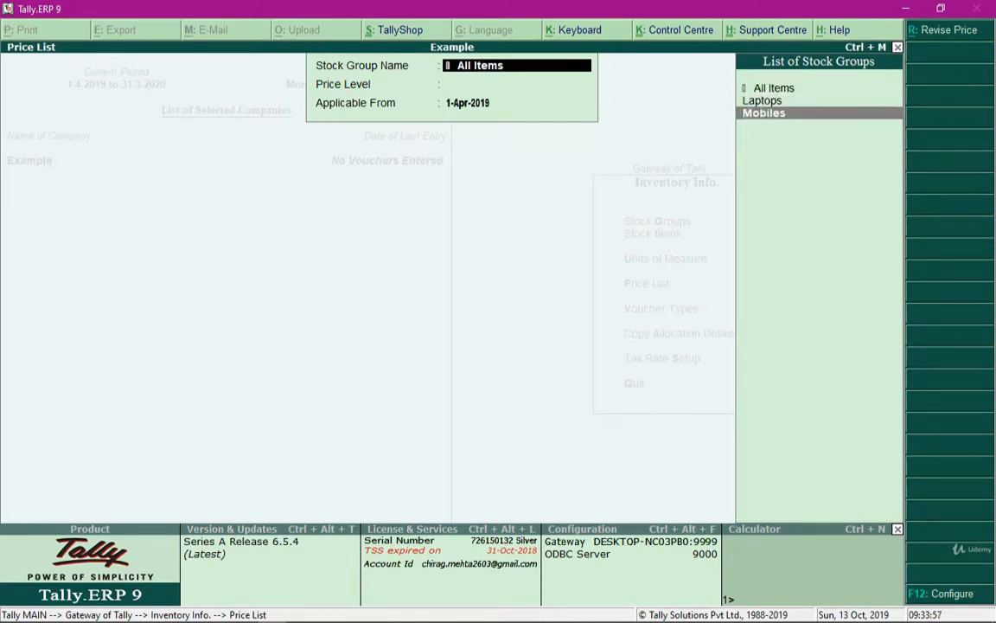
{"action": "key", "text": "Up"}
{"action": "key", "text": "Up"}
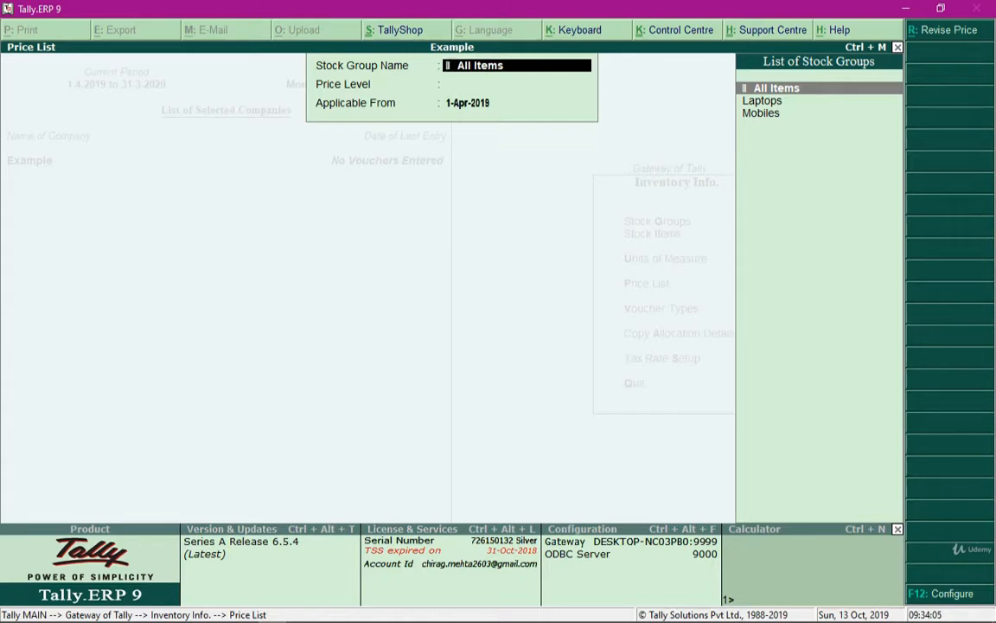
{"action": "key", "text": "Return"}
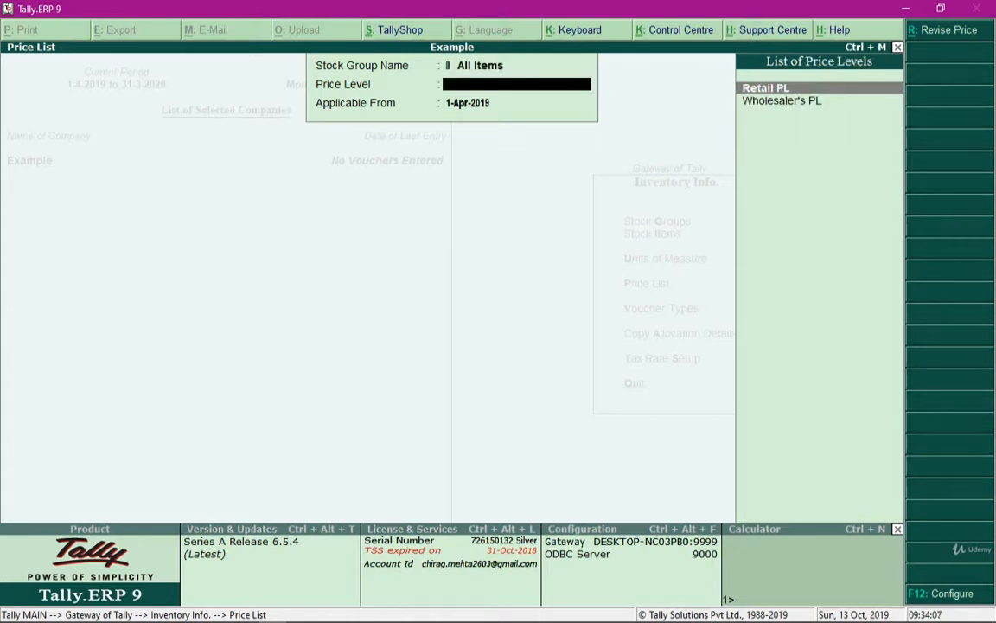
{"action": "key", "text": "Down"}
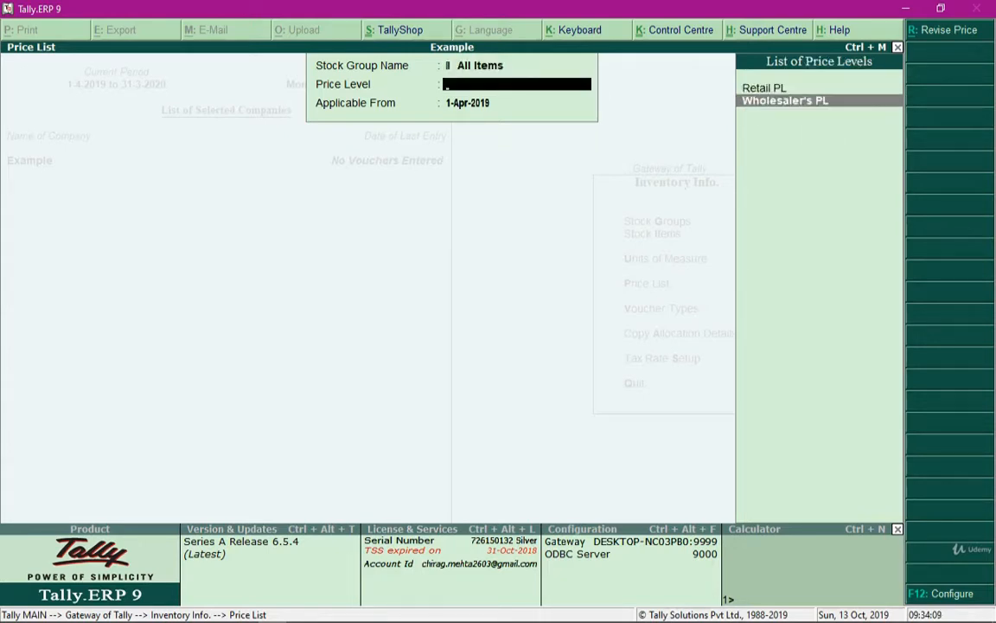
{"action": "key", "text": "Up"}
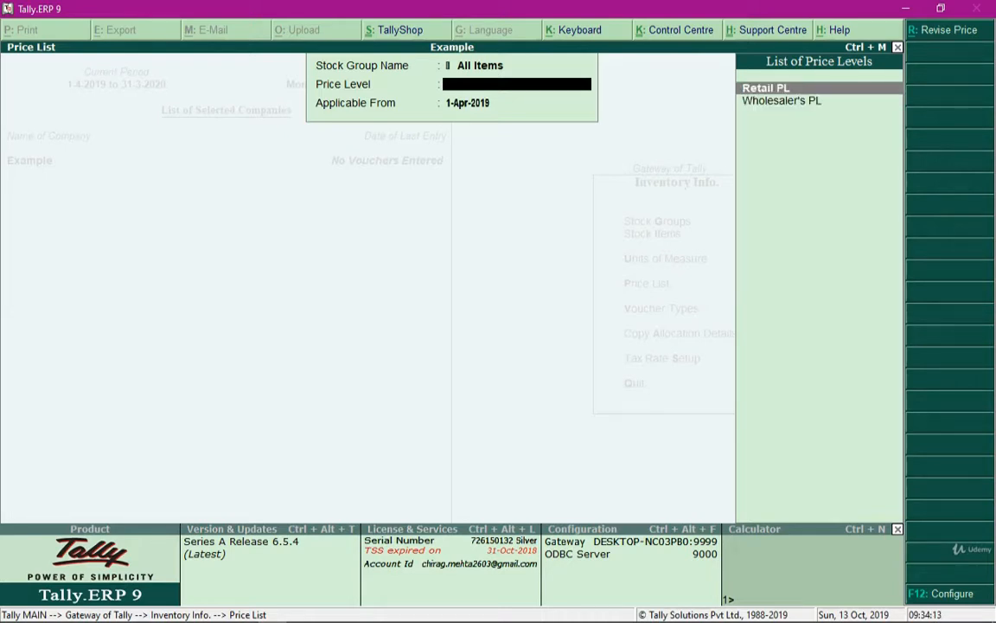
{"action": "key", "text": "Down"}
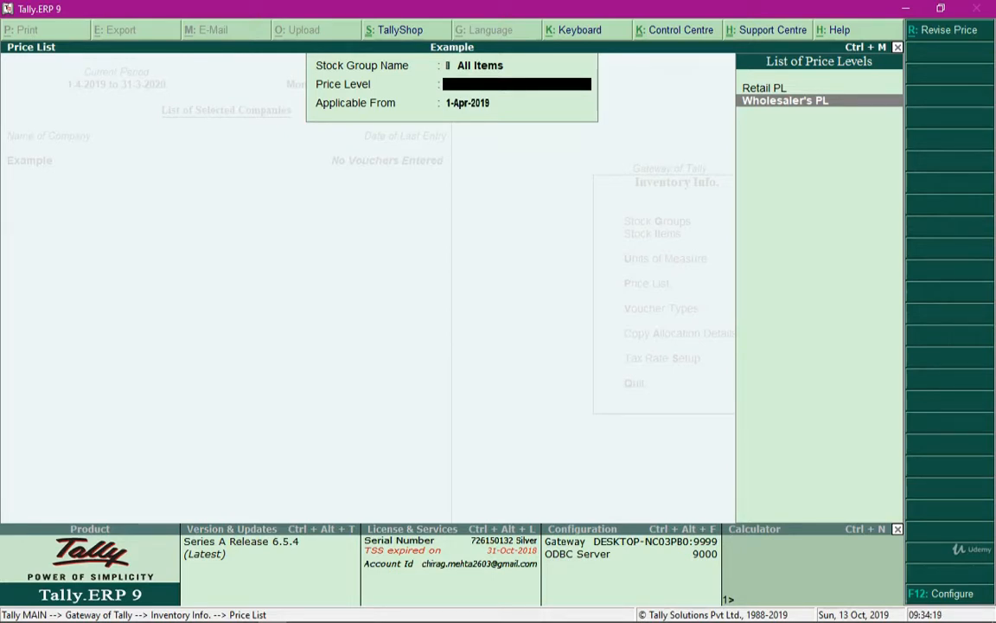
{"action": "key", "text": "Return"}
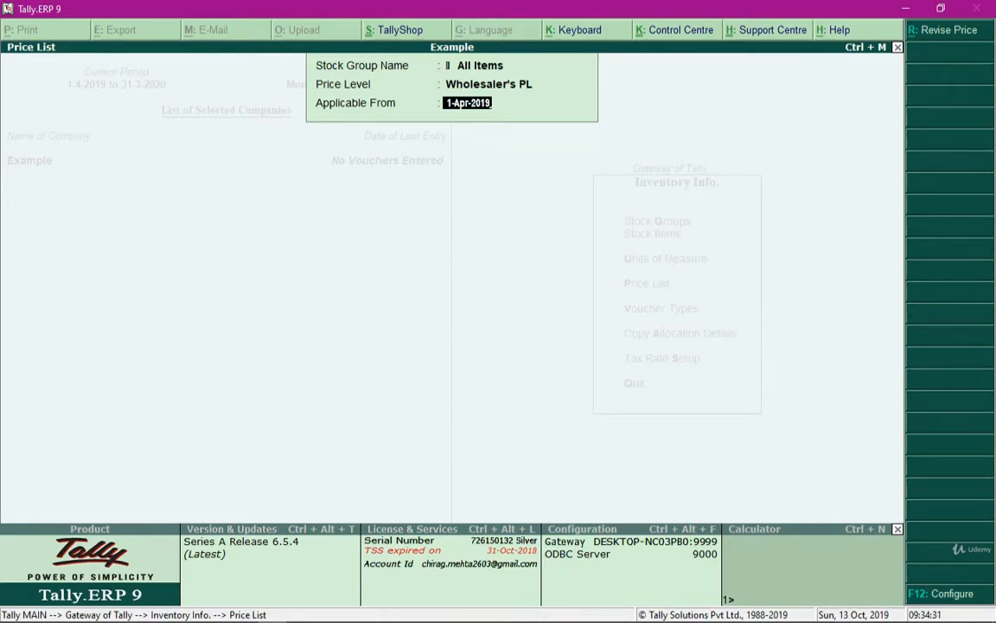
{"action": "key", "text": "Return"}
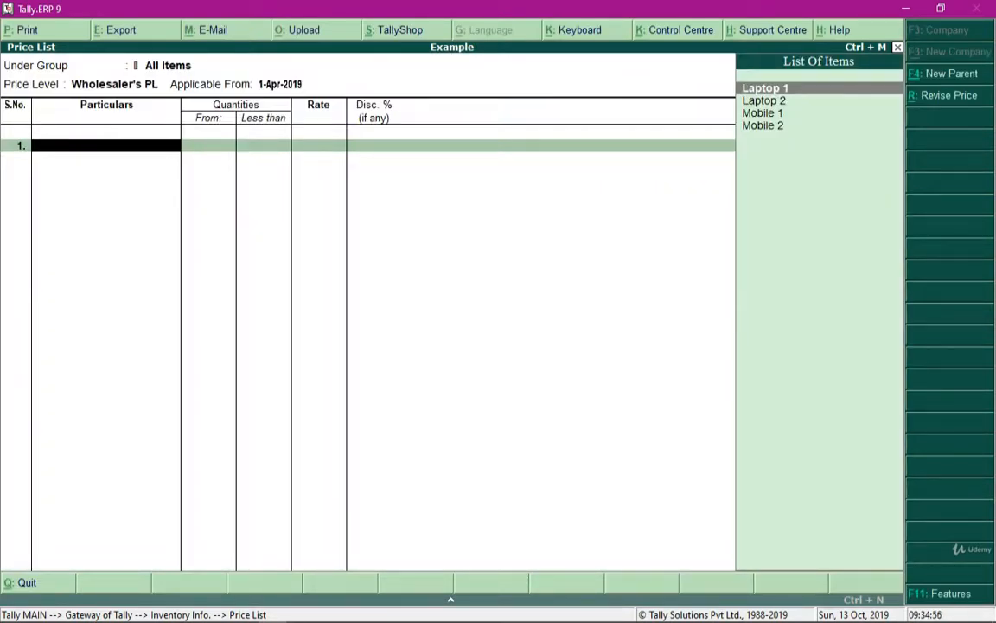
- Look through the stock items available for the Wholesaler's PL price list
{"action": "key", "text": "Down"}
{"action": "key", "text": "Down"}
{"action": "key", "text": "Down"}
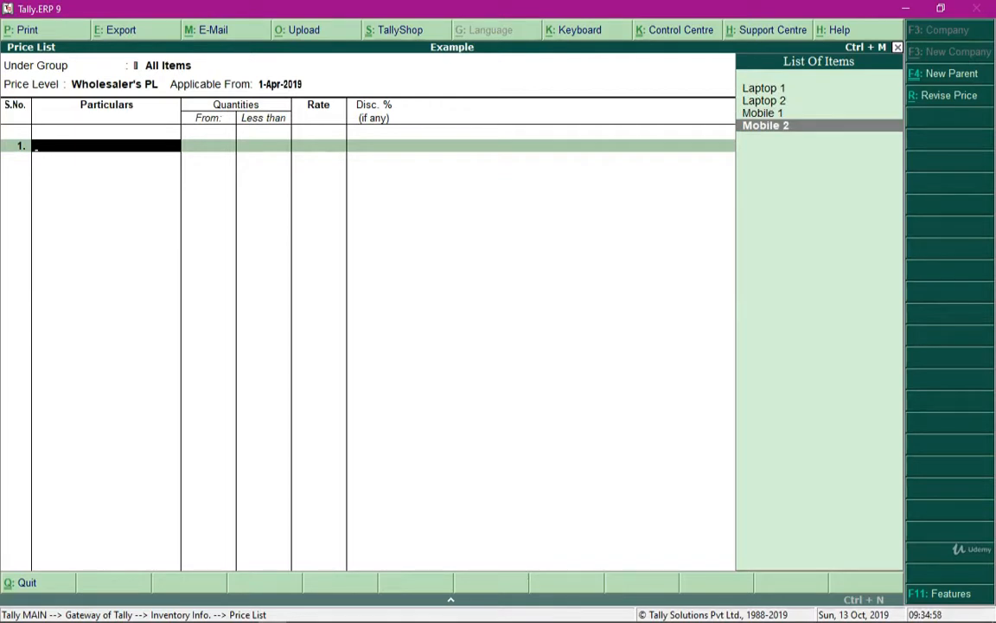
{"action": "key", "text": "Up"}
{"action": "key", "text": "Up"}
{"action": "key", "text": "Up"}
{"action": "key", "text": "Down"}
{"action": "key", "text": "Down"}
{"action": "key", "text": "Down"}
{"action": "key", "text": "Up"}
{"action": "key", "text": "Up"}
{"action": "key", "text": "Up"}
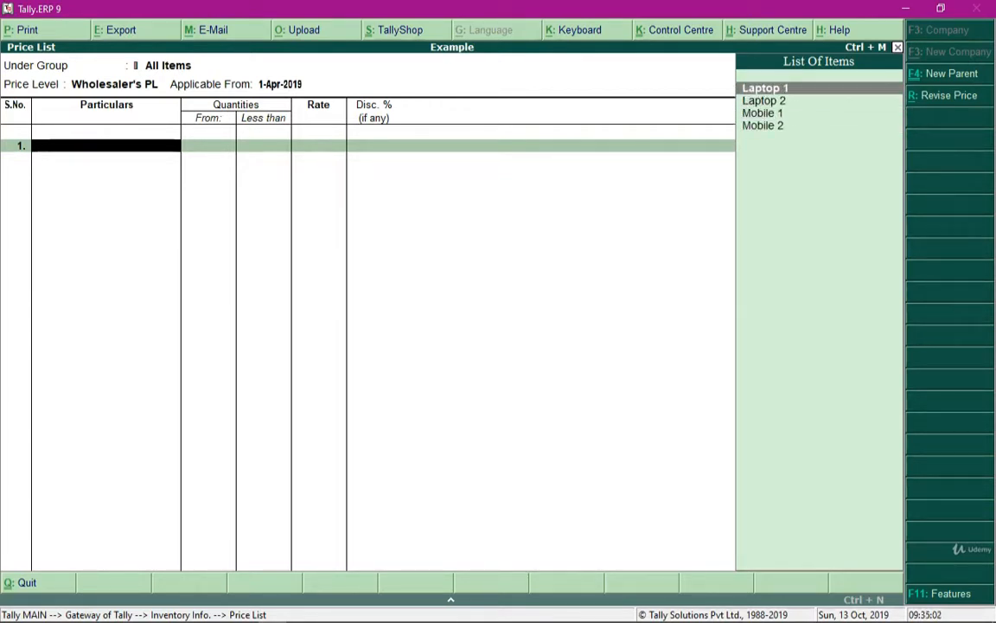
{"action": "key", "text": "Down"}
{"action": "key", "text": "Down"}
{"action": "key", "text": "Down"}
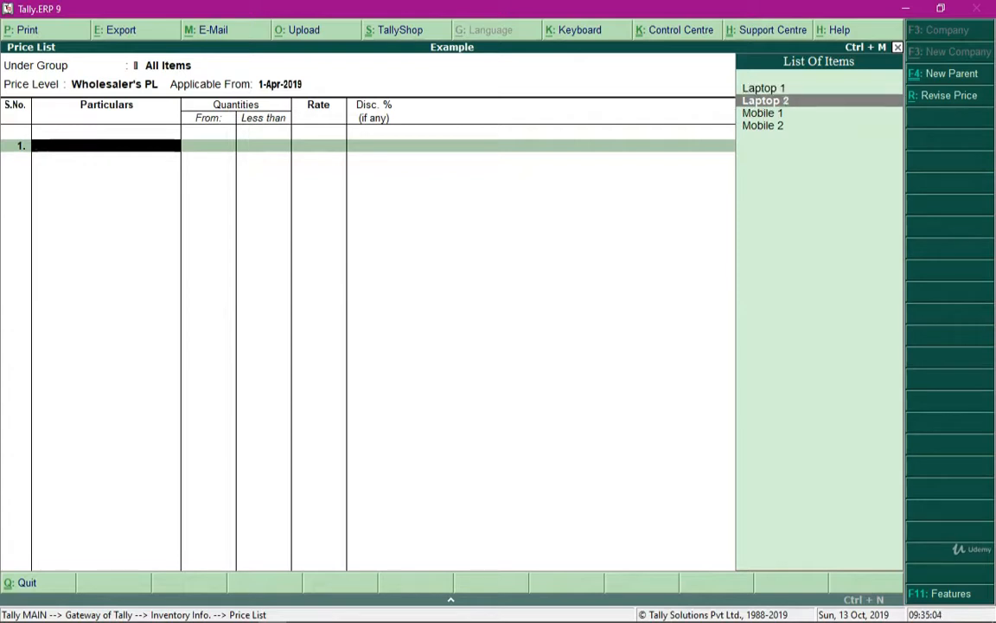
- Add Laptop 1 to the price list at a rate of 20000 for quantities less than 15, without a discount
{"action": "key", "text": "Up"}
{"action": "key", "text": "Up"}
{"action": "key", "text": "Up"}
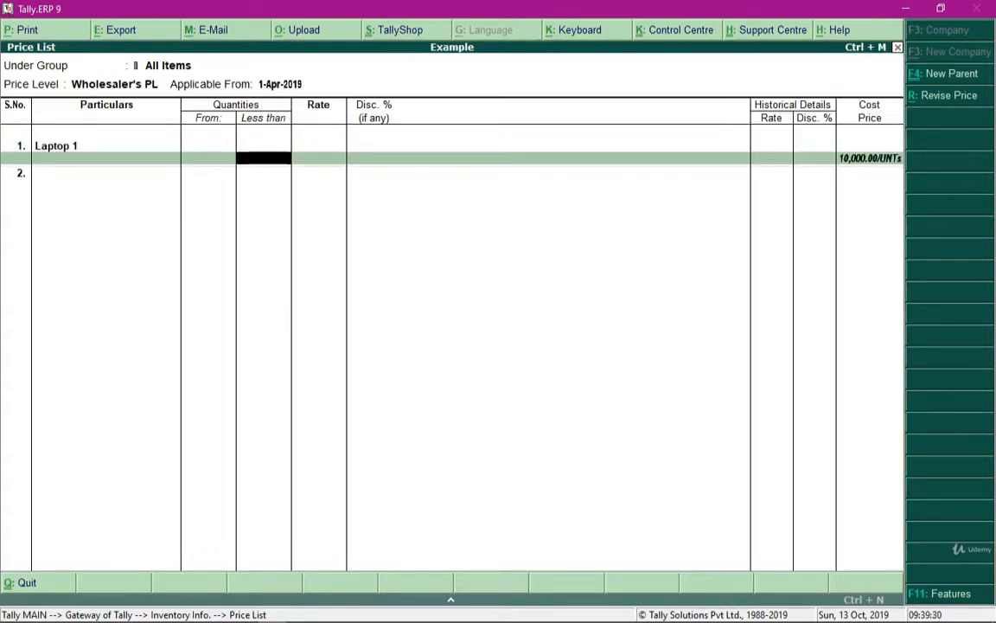
{"action": "type", "text": "15"}
{"action": "key", "text": "Return"}
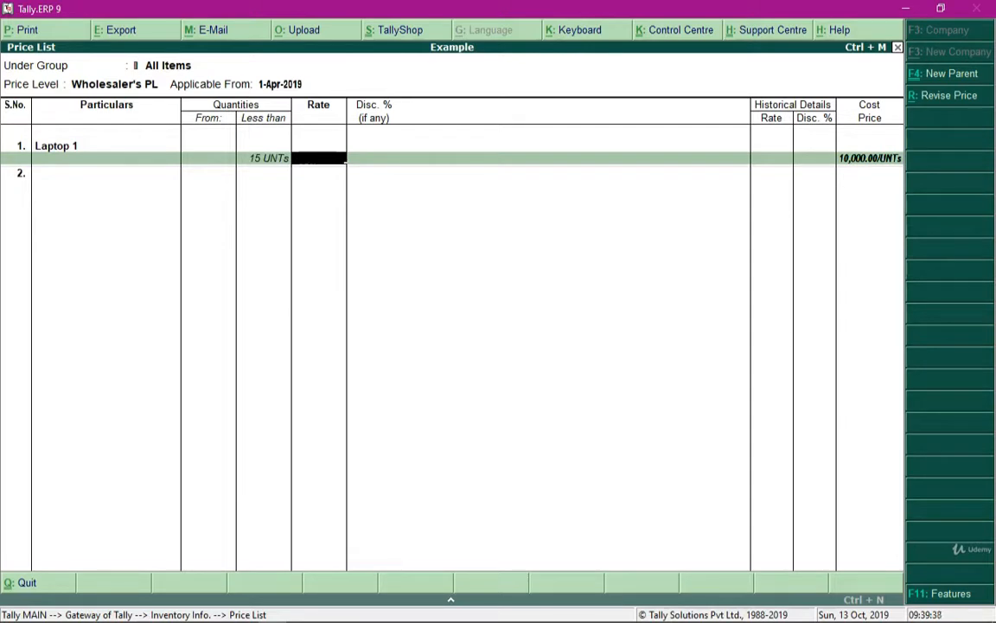
{"action": "type", "text": "20000"}
{"action": "key", "text": "Return"}
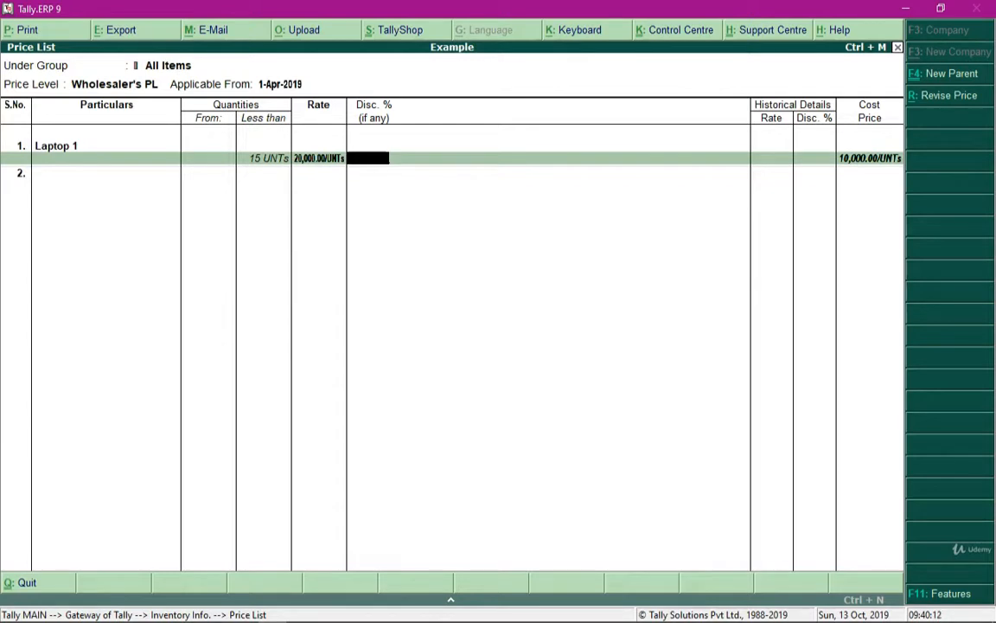
{"action": "key", "text": "Return"}
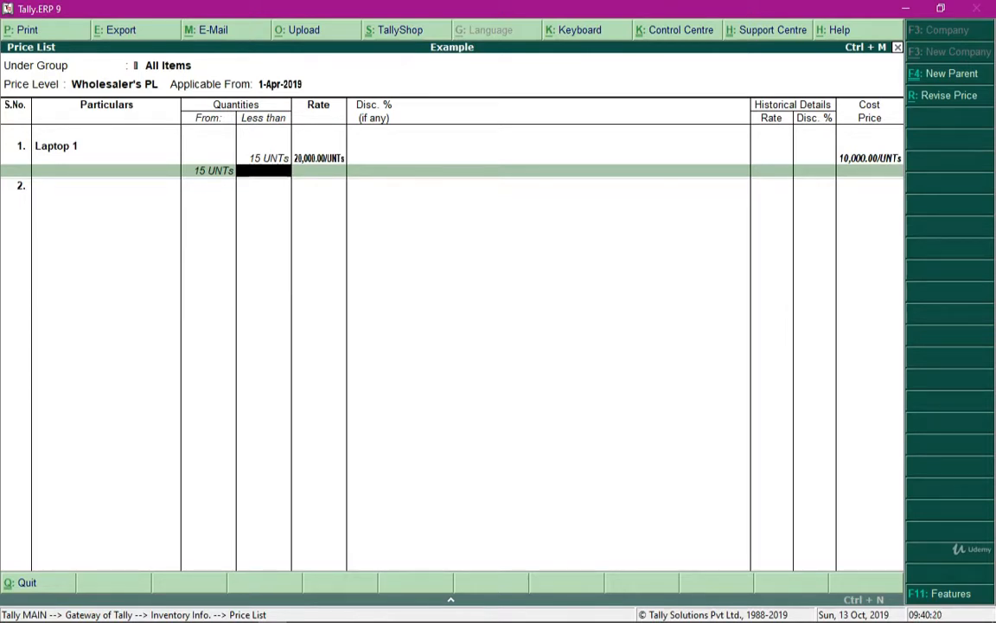
- Set Laptop 1's rate to 18000 for quantities from 15 to less than 25
{"action": "type", "text": "25"}
{"action": "key", "text": "Return"}
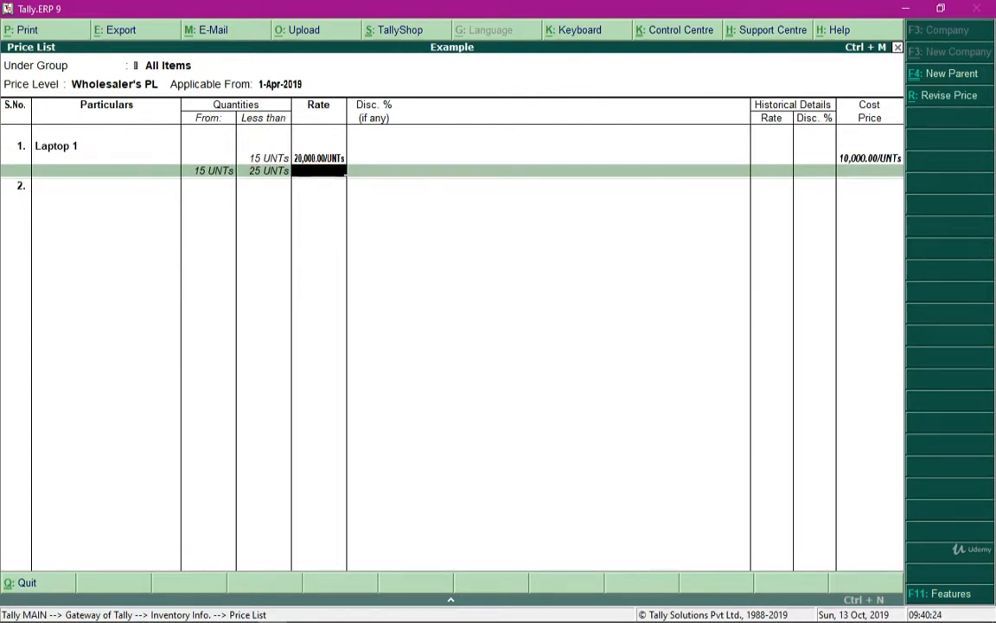
{"action": "type", "text": "18000"}
{"action": "key", "text": "Return"}
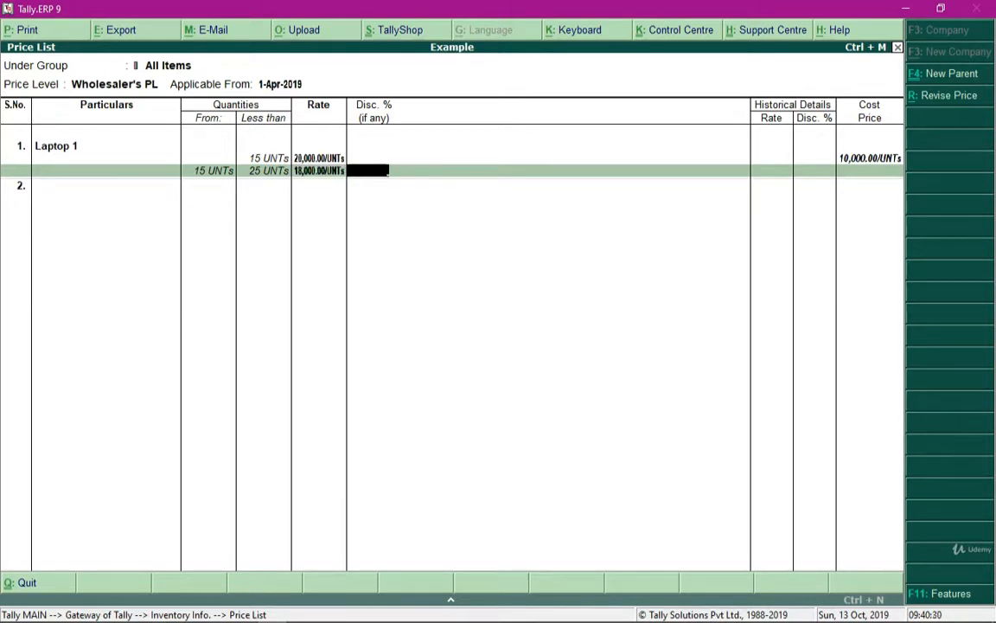
- Give Laptop 1's 15-to-25 quantity tier a 1% discount and set quantities from 25 to rate 16000 with a 2% discount
{"action": "type", "text": "1"}
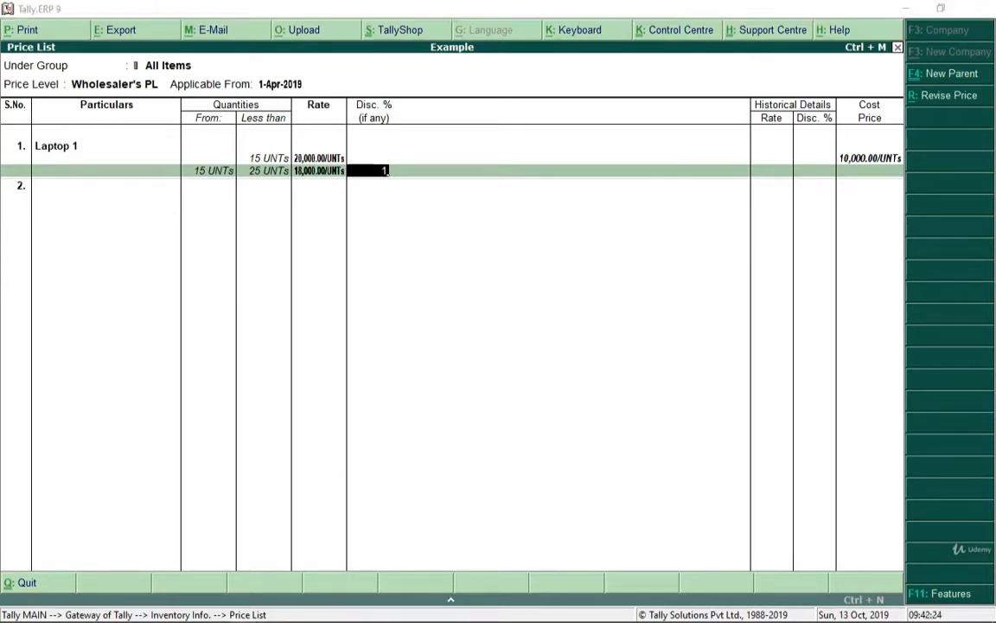
{"action": "key", "text": "Return"}
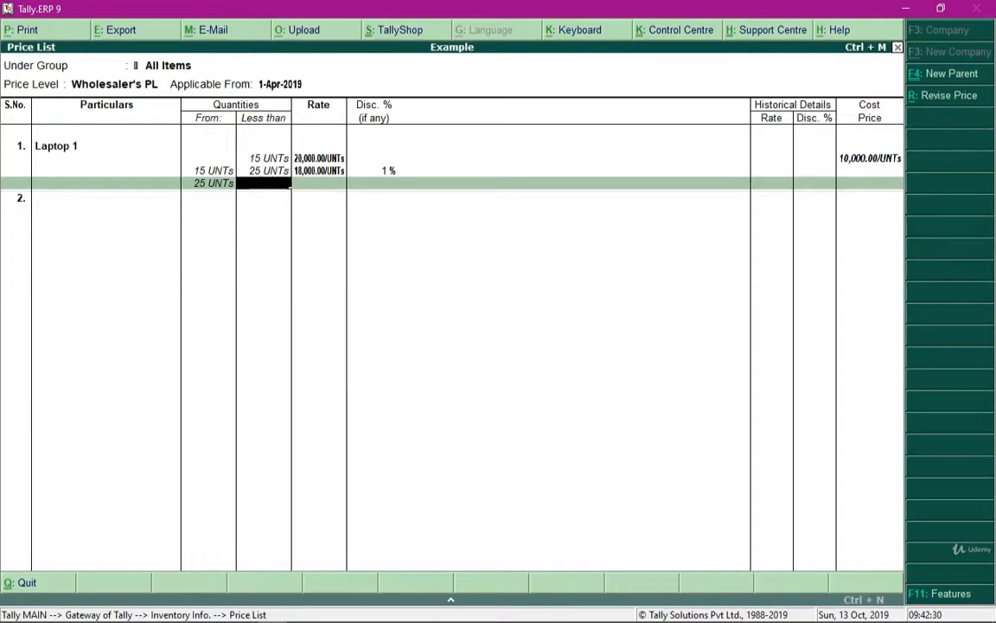
{"action": "key", "text": "Return"}
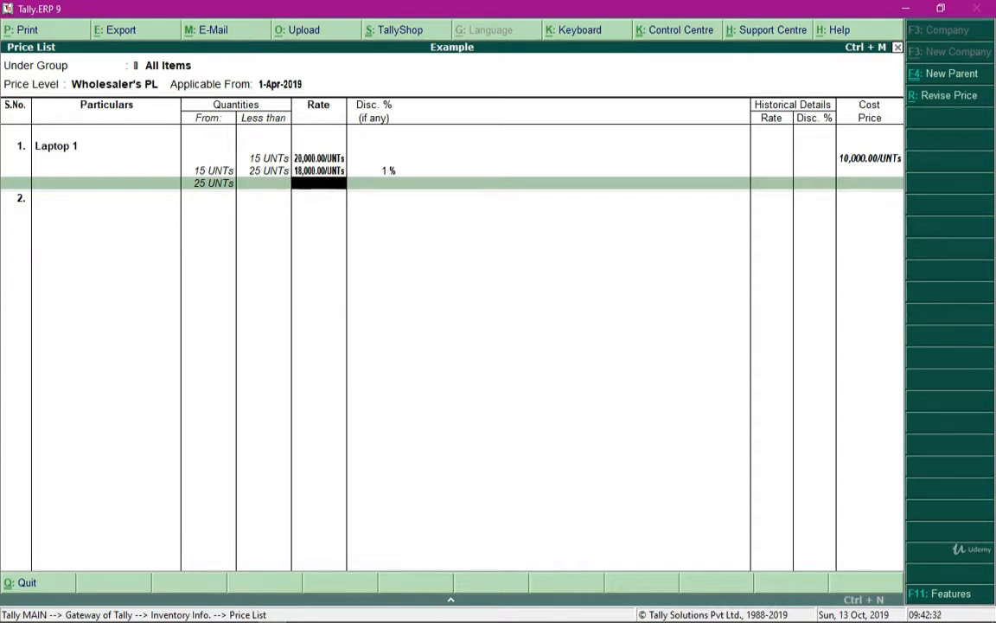
{"action": "type", "text": "16000"}
{"action": "key", "text": "Return"}
{"action": "type", "text": "2"}
{"action": "key", "text": "Return"}
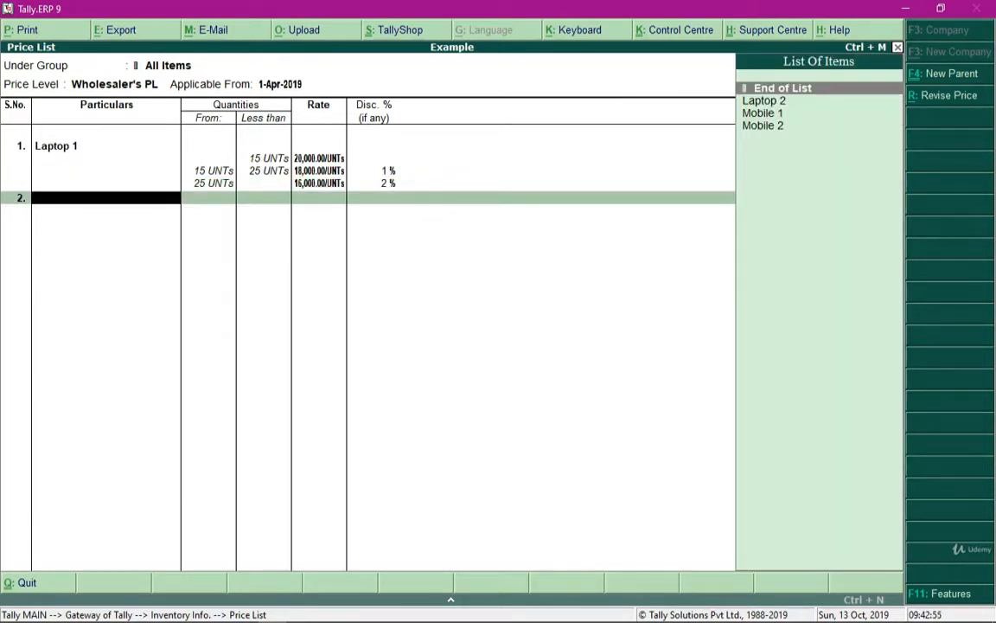
- Add Laptop 2 to the price list at a rate of 15000 for quantities less than 15, without a discount
{"action": "key", "text": "Down"}
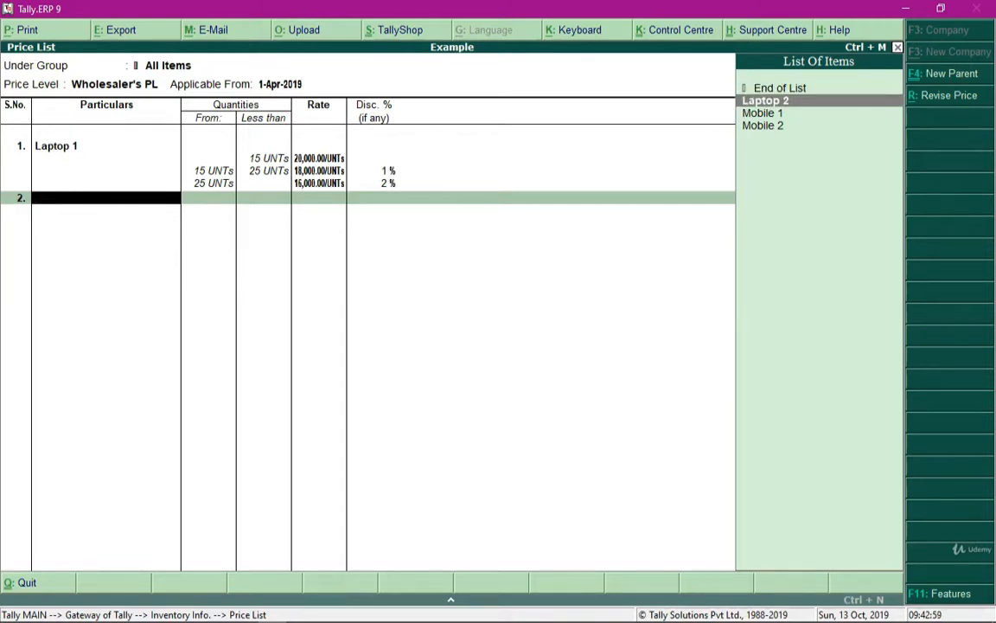
{"action": "key", "text": "Return"}
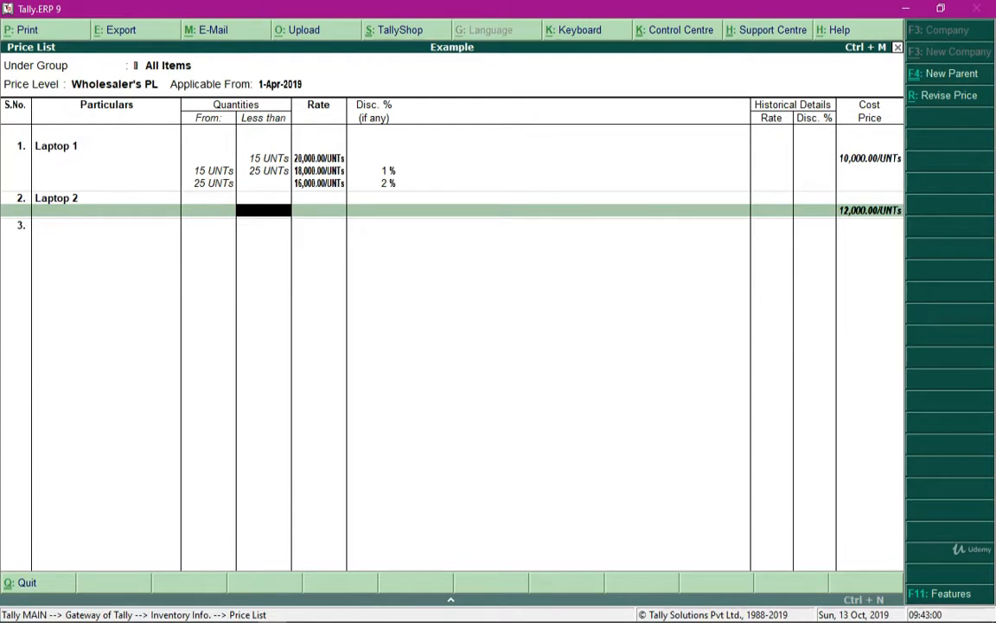
{"action": "type", "text": "15"}
{"action": "key", "text": "Return"}
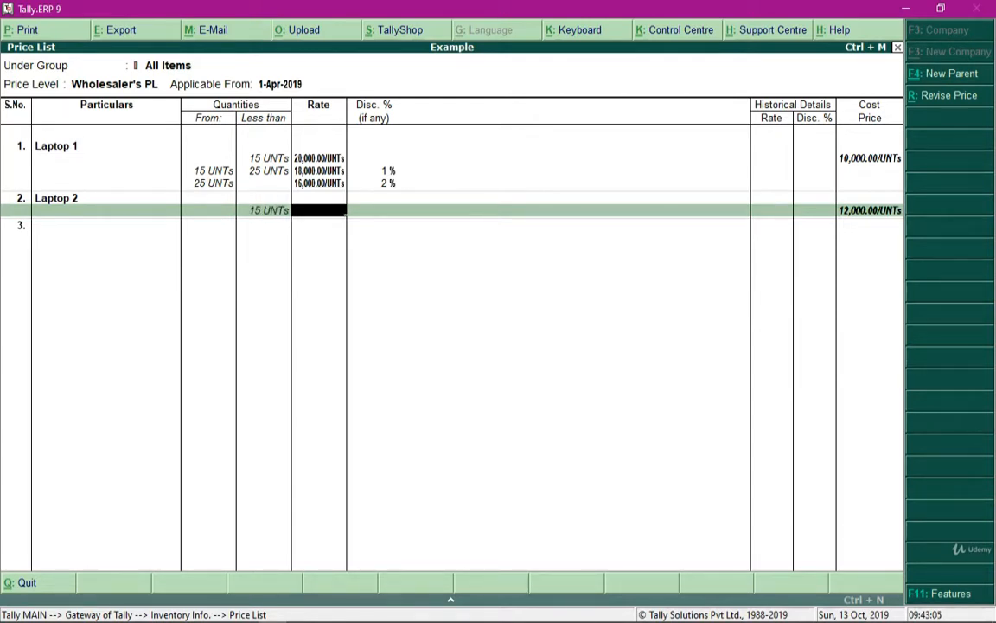
{"action": "type", "text": "15000"}
{"action": "key", "text": "Return"}
{"action": "key", "text": "Return"}
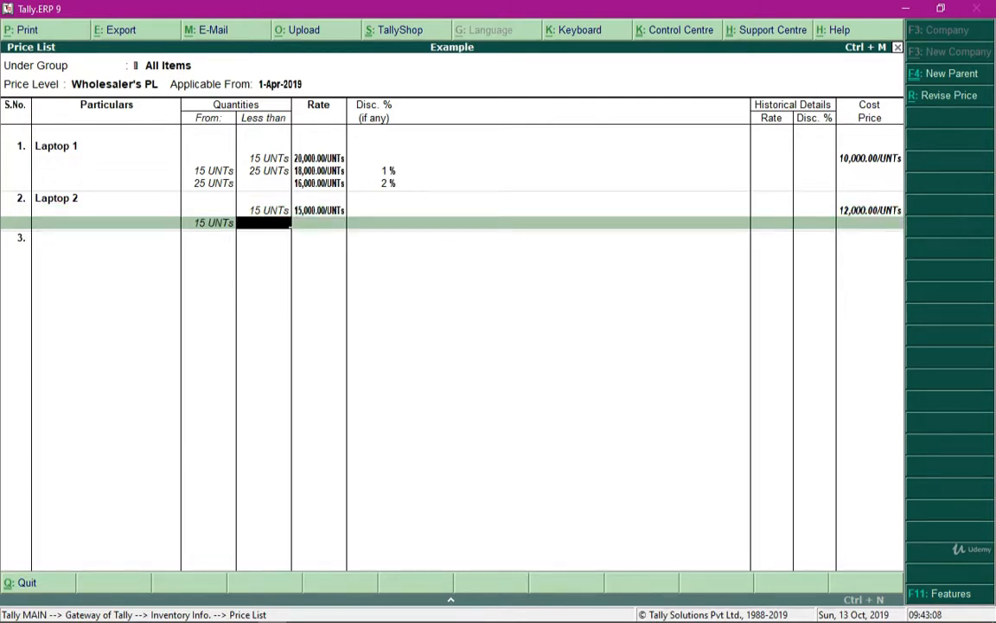
- Set Laptop 2's rate to 13000 with a 1% discount for quantities from 15 upwards
{"action": "key", "text": "Return"}
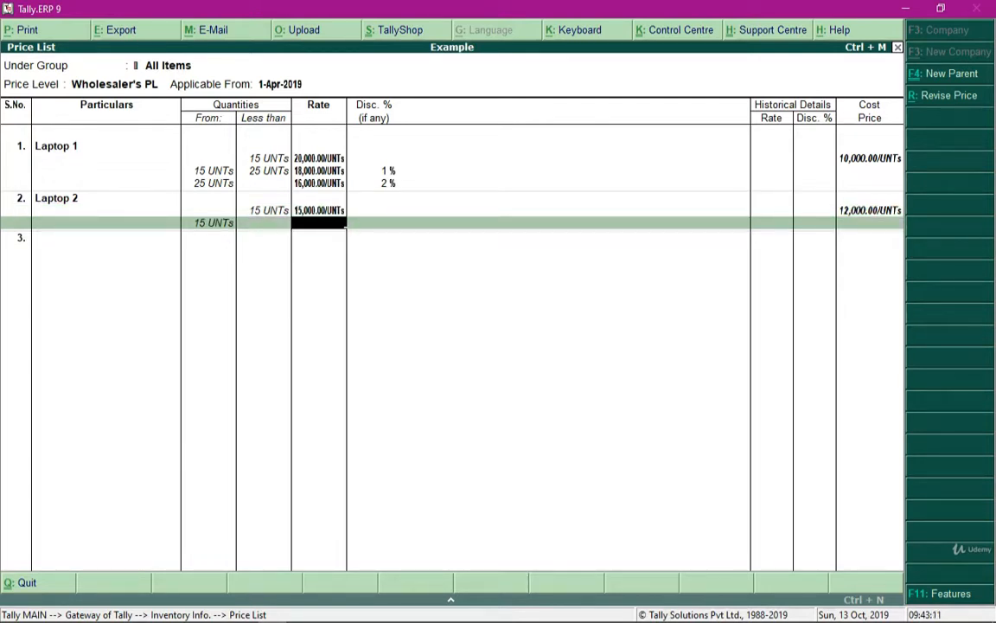
{"action": "type", "text": "13000"}
{"action": "key", "text": "Return"}
{"action": "type", "text": "1"}
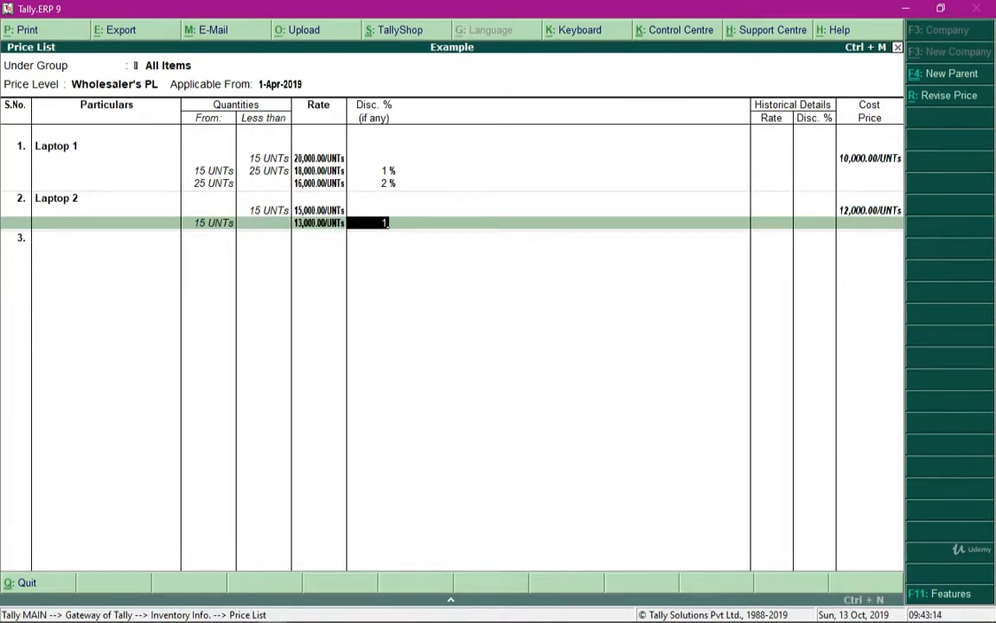
{"action": "key", "text": "Return"}
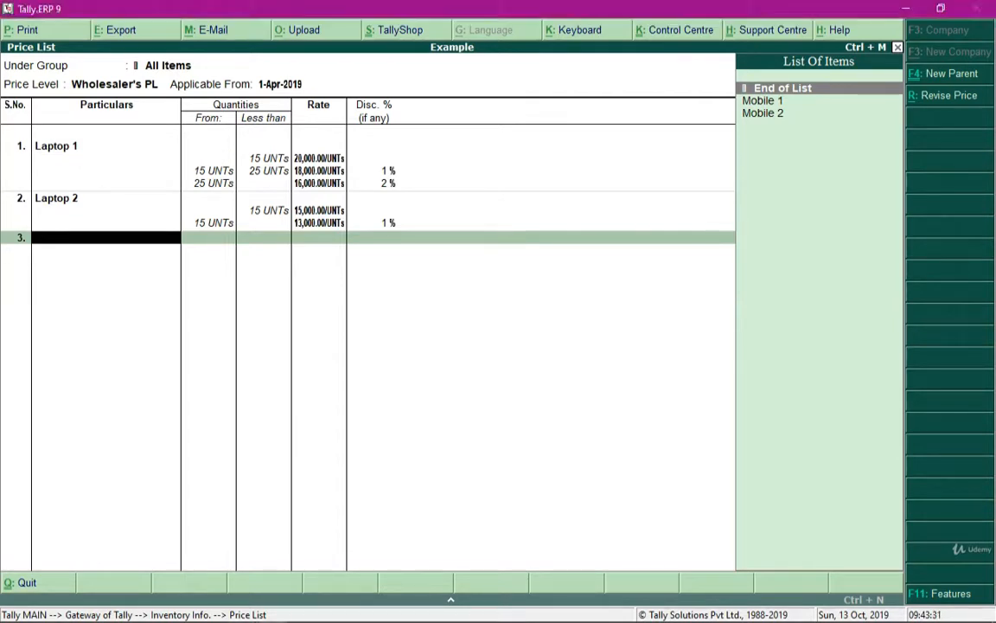
- Add Mobile 1 at a rate of 6000 for quantities less than 25 and 5000 with a 2% discount from 25 upwards
{"action": "key", "text": "Down"}
{"action": "key", "text": "Return"}
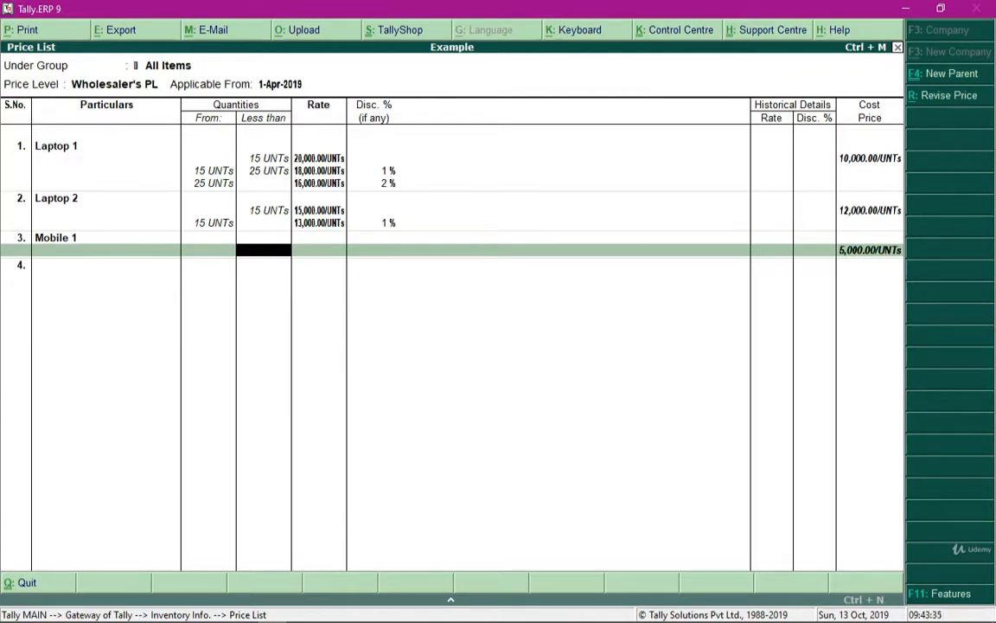
{"action": "type", "text": "25"}
{"action": "key", "text": "Return"}
{"action": "type", "text": "6,000"}
{"action": "key", "text": "Return"}
{"action": "key", "text": "Return"}
{"action": "key", "text": "Return"}
{"action": "type", "text": "5000"}
{"action": "key", "text": "Return"}
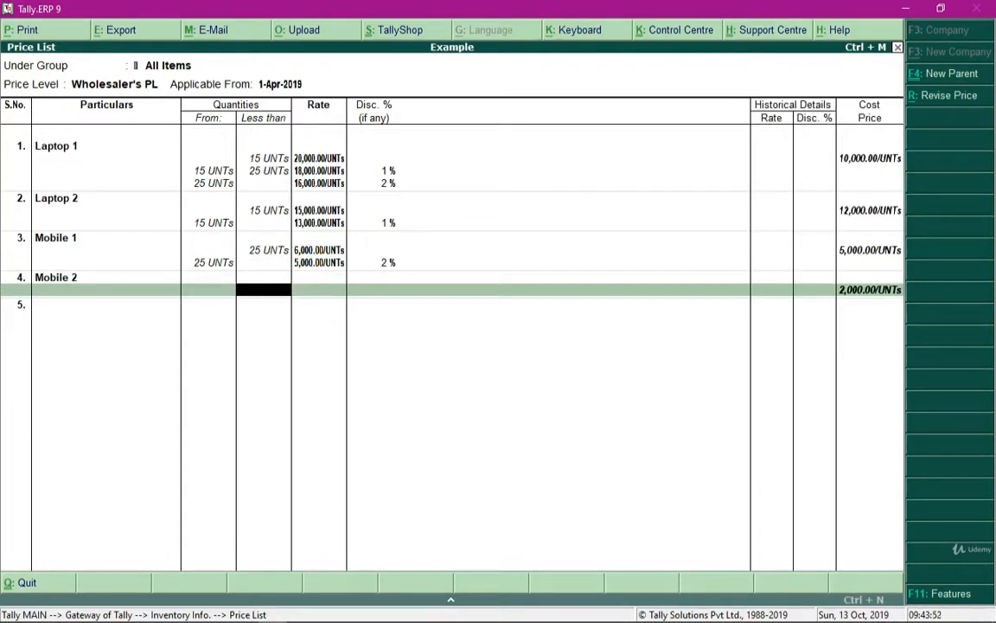
- Price Mobile 2 at 3500 for quantities less than 30 and 2500 with a 2% discount from 30 upwards, and save the price list
{"action": "type", "text": "30"}
{"action": "key", "text": "Return"}
{"action": "type", "text": "3,"}
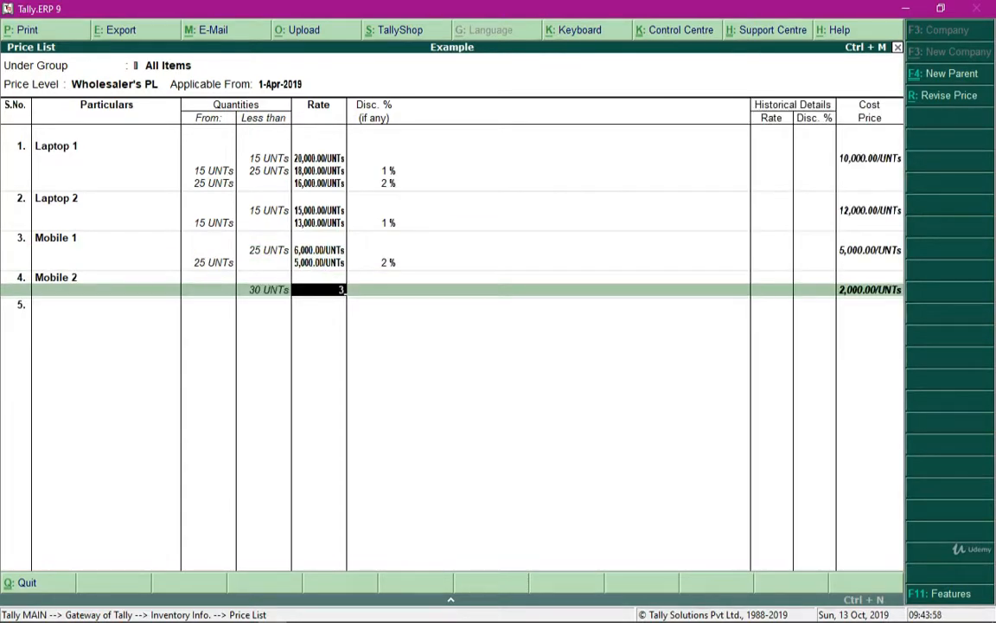
{"action": "type", "text": "500"}
{"action": "key", "text": "Return"}
{"action": "key", "text": "Return"}
{"action": "key", "text": "Return"}
{"action": "type", "text": "25"}
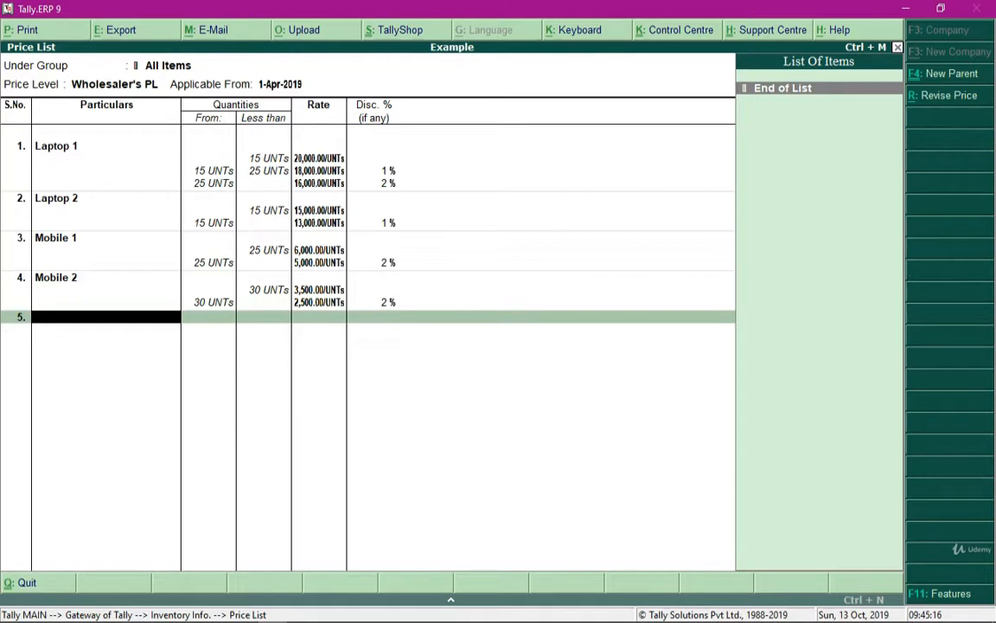
{"action": "key", "text": "ctrl+a"}
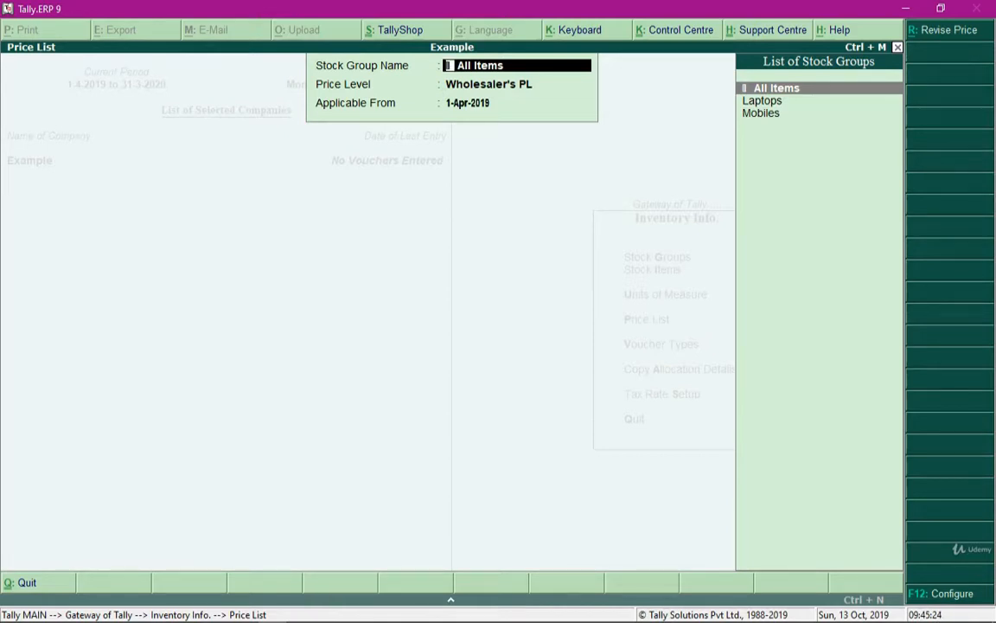
- Set up the price list for All Items at price level Retail PL, applicable from 1-Apr-2019
{"action": "key", "text": "Return"}
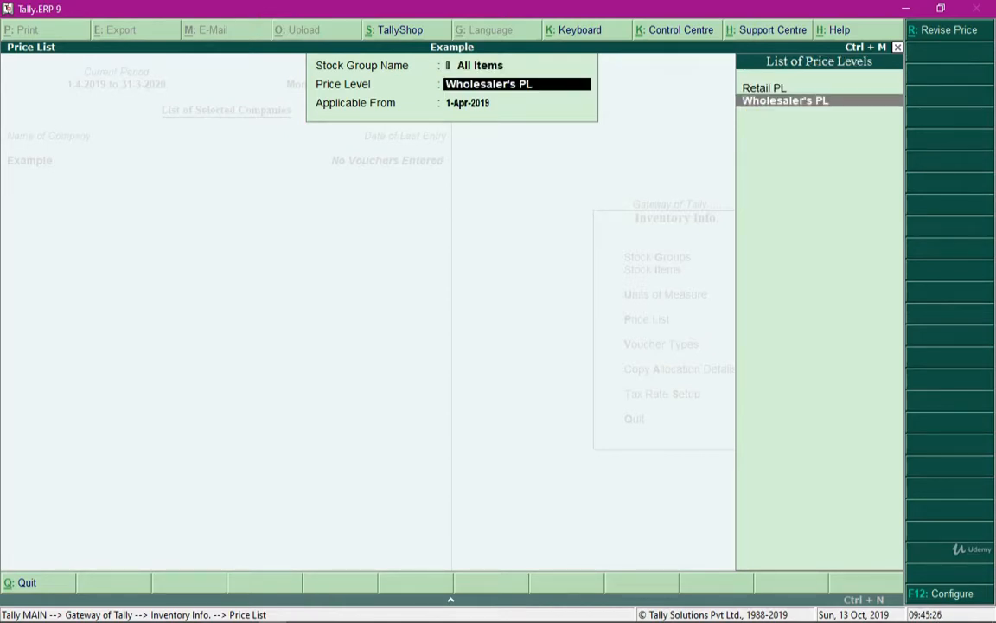
{"action": "key", "text": "Up"}
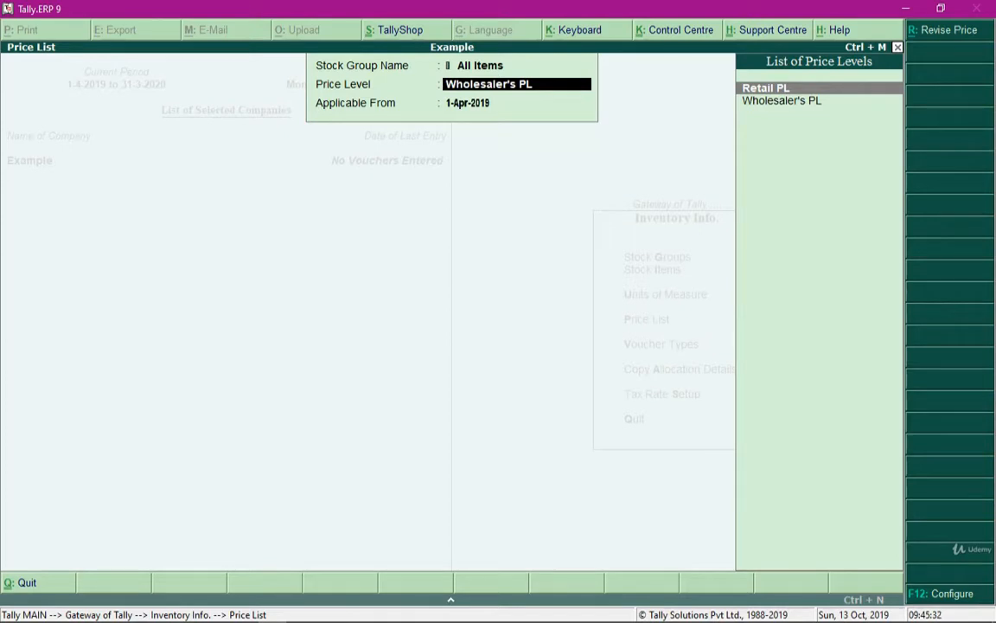
{"action": "key", "text": "Return"}
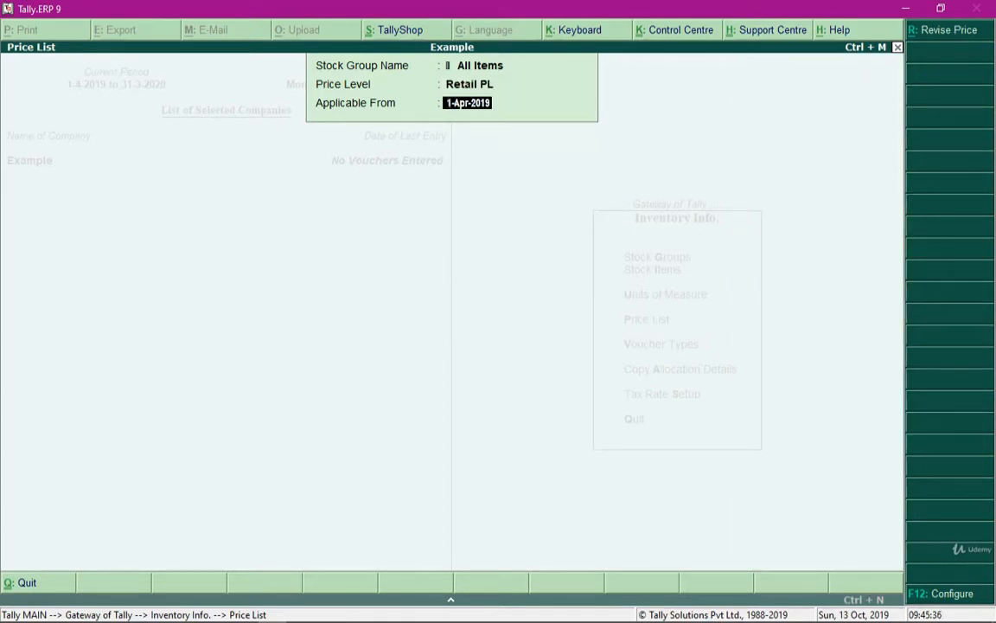
{"action": "key", "text": "Return"}
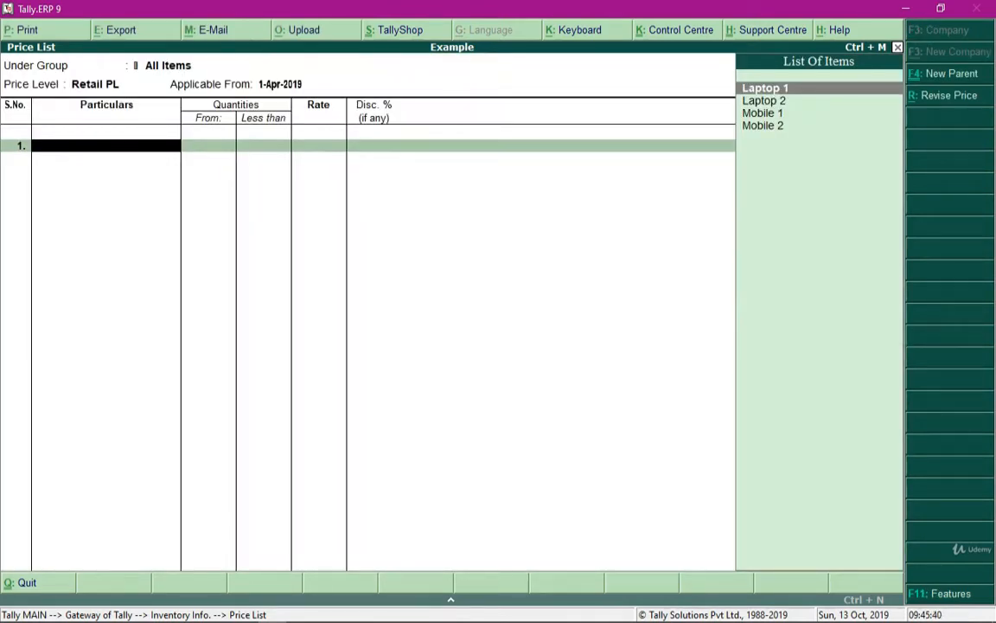
- Add Laptop 1 to the Retail PL price list at 24000 for quantities less than 25 and 20000 from 25 upwards, without discounts
{"action": "key", "text": "Return"}
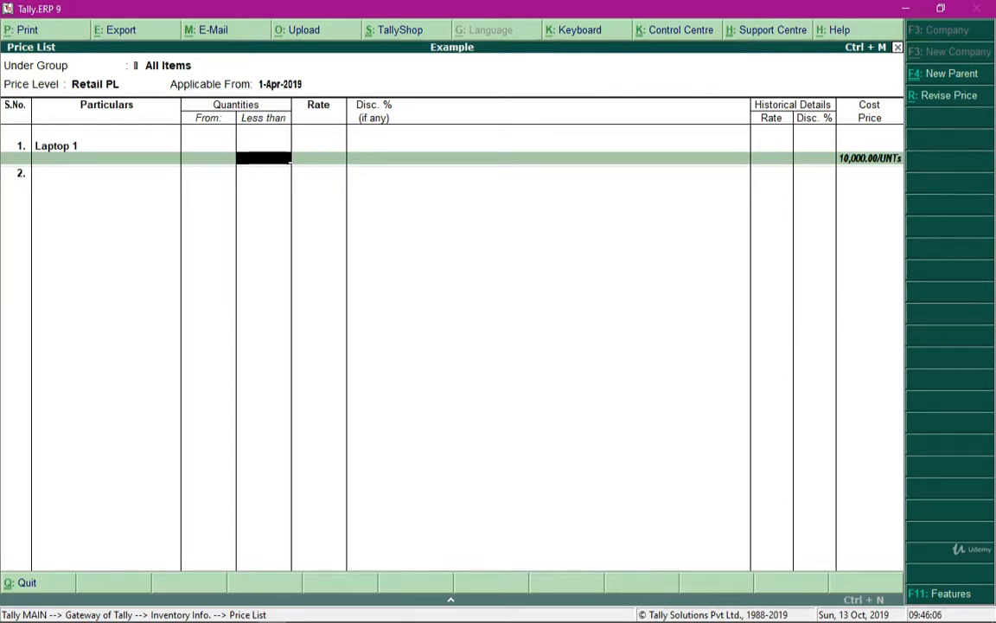
{"action": "type", "text": "25"}
{"action": "key", "text": "Return"}
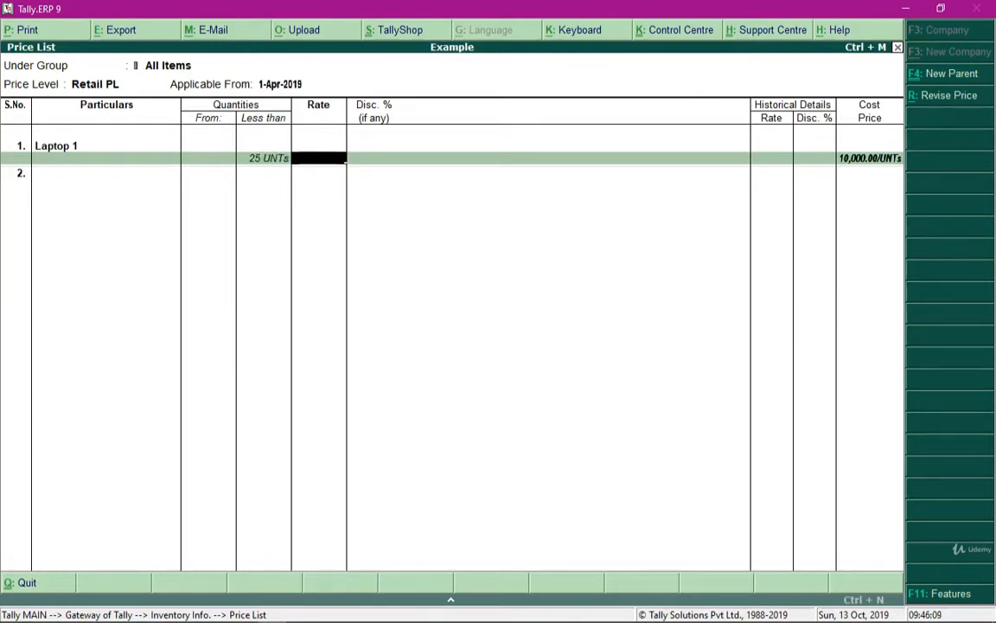
{"action": "type", "text": "24000"}
{"action": "key", "text": "Return"}
{"action": "key", "text": "Return"}
{"action": "type", "text": "20000"}
{"action": "key", "text": "Return"}
{"action": "key", "text": "Return"}
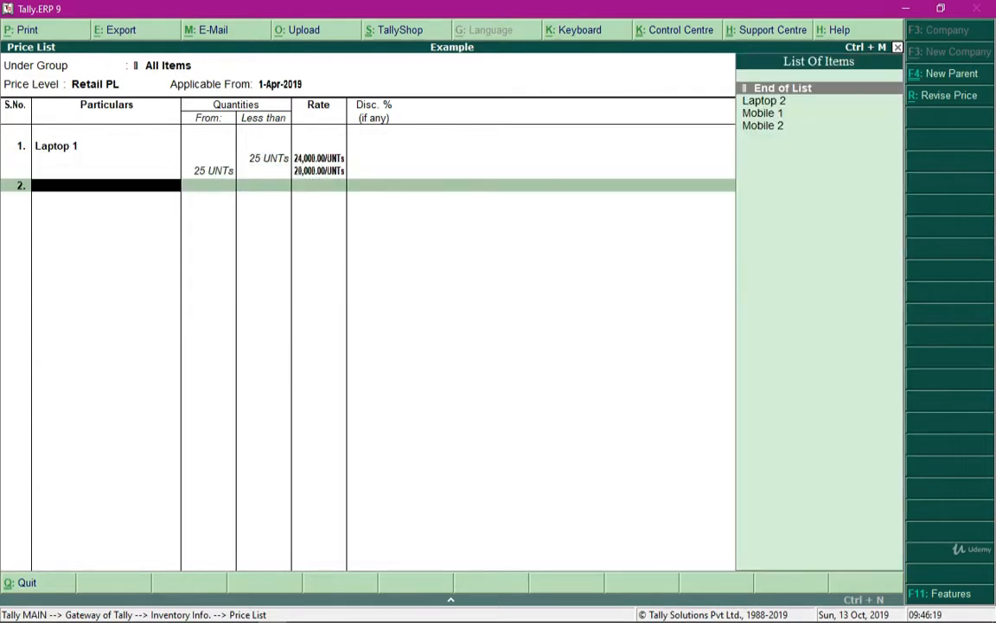
- Add Laptop 2 at a rate of 20000 for quantities less than 25 and 18500 with a 1% discount from 25 upwards
{"action": "key", "text": "Down"}
{"action": "key", "text": "Return"}
{"action": "type", "text": "25"}
{"action": "key", "text": "Return"}
{"action": "type", "text": "20000"}
{"action": "key", "text": "Return"}
{"action": "key", "text": "Return"}
{"action": "key", "text": "Return"}
{"action": "type", "text": "18500"}
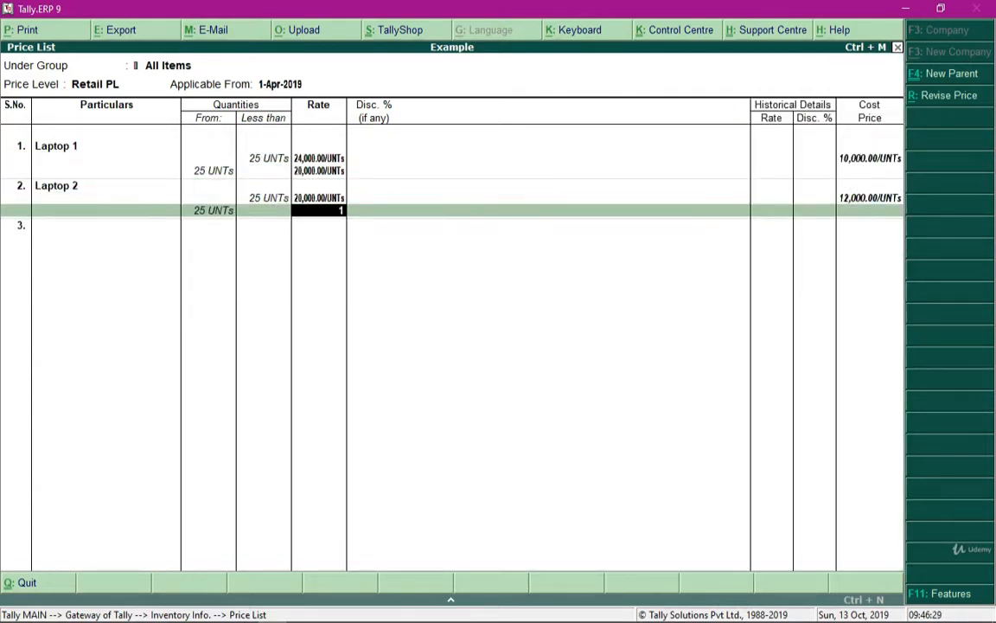
{"action": "key", "text": "Return"}
{"action": "type", "text": "1"}
{"action": "key", "text": "Return"}
- Add Mobile 1 at a rate of 7999 for quantities less than 40 and 5999 from 40 upwards, without discounts
{"action": "key", "text": "Down"}
{"action": "key", "text": "Return"}
{"action": "type", "text": "40"}
{"action": "key", "text": "Return"}
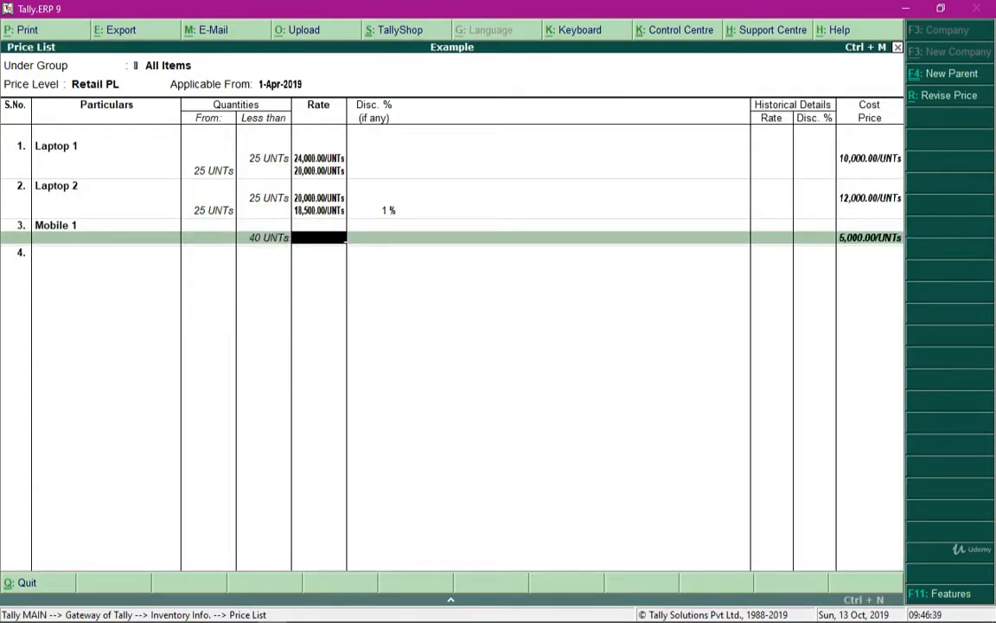
{"action": "type", "text": "7999"}
{"action": "key", "text": "Return"}
{"action": "key", "text": "Return"}
{"action": "type", "text": "5999"}
{"action": "key", "text": "Return"}
{"action": "key", "text": "Return"}
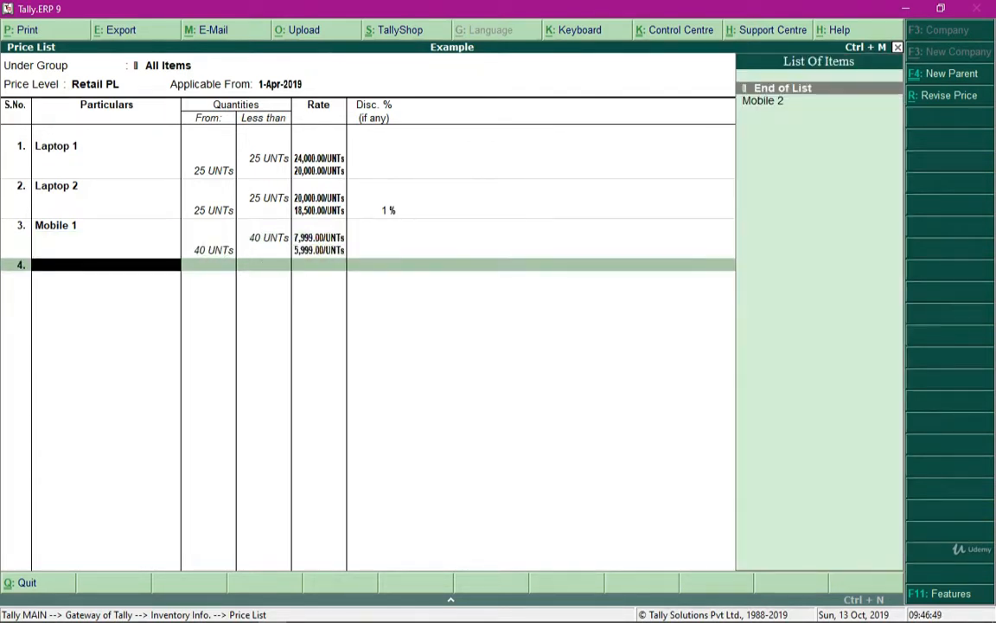
- Add Mobile 2 at 2500 for quantities less than 30 and 2200 from 30 upwards, without a discount, and save the price list
{"action": "key", "text": "Down"}
{"action": "key", "text": "Return"}
{"action": "type", "text": "30"}
{"action": "key", "text": "Return"}
{"action": "type", "text": "2500"}
{"action": "key", "text": "Return"}
{"action": "key", "text": "Return"}
{"action": "type", "text": "2200"}
{"action": "key", "text": "Return"}
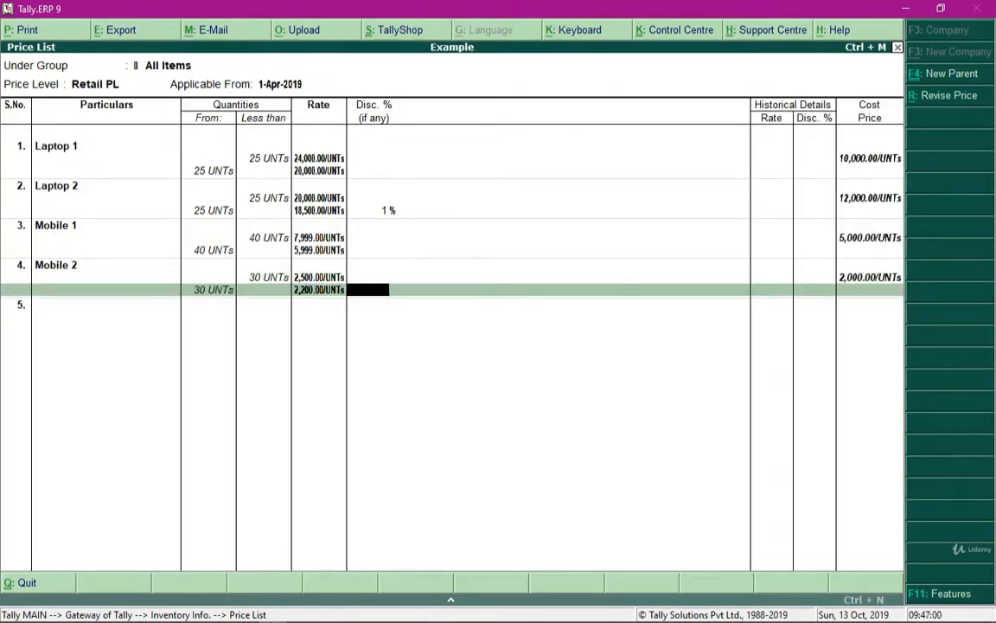
{"action": "key", "text": "Return"}
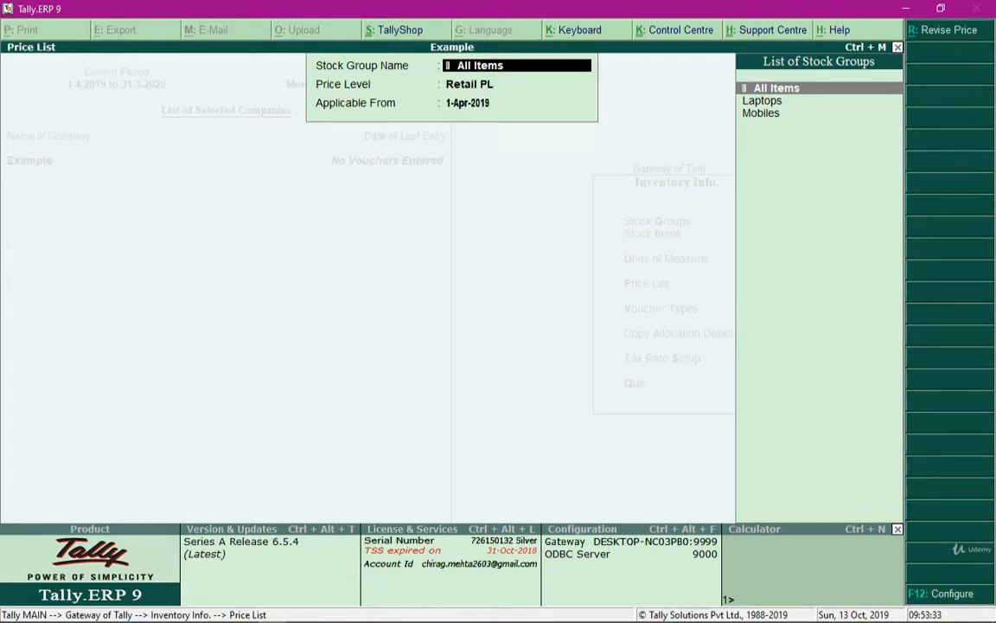
- Leave the price list setup and open a new sales voucher in Accounting Vouchers
{"action": "key", "text": "Escape"}
{"action": "key", "text": "Escape"}
{"action": "key", "text": "Escape"}
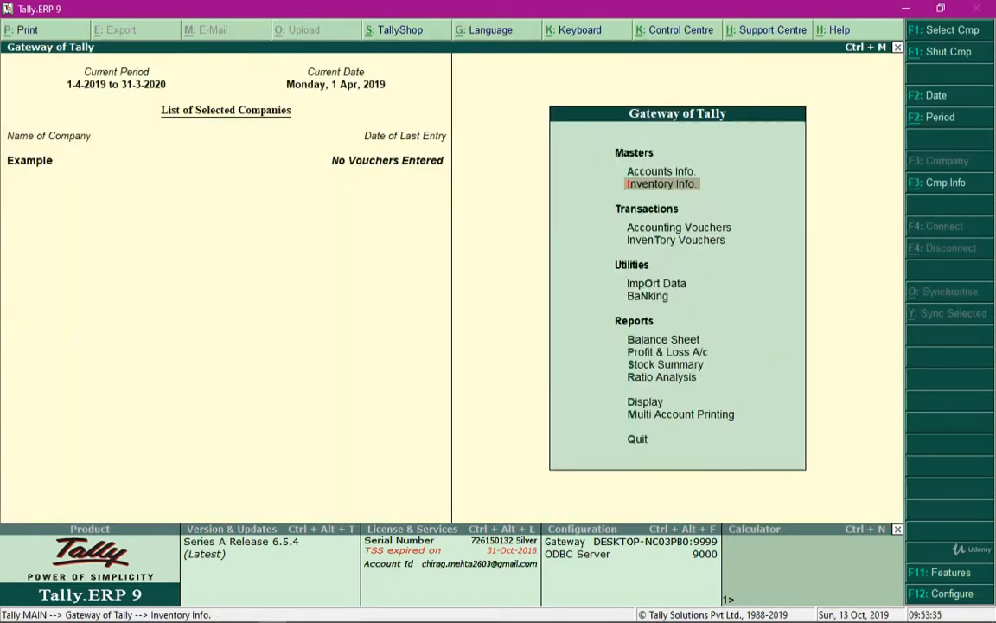
{"action": "key", "text": "Down"}
{"action": "key", "text": "Down"}
{"action": "key", "text": "Up"}
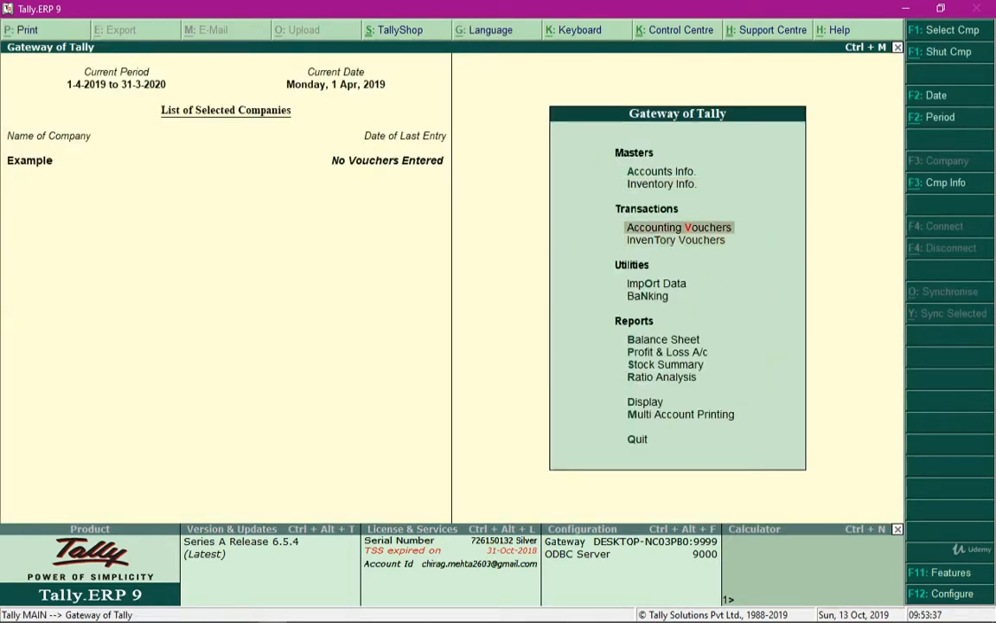
{"action": "key", "text": "Return"}
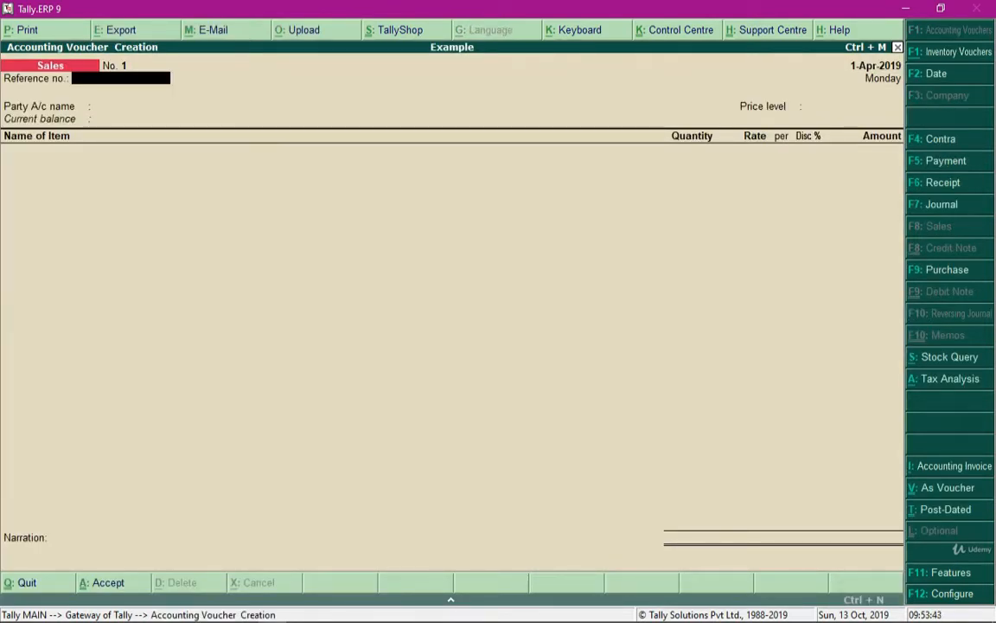
- Enter reference number 123 and Cash as the party account in the sales voucher, accepting the default party details
{"action": "type", "text": "123"}
{"action": "key", "text": "Return"}
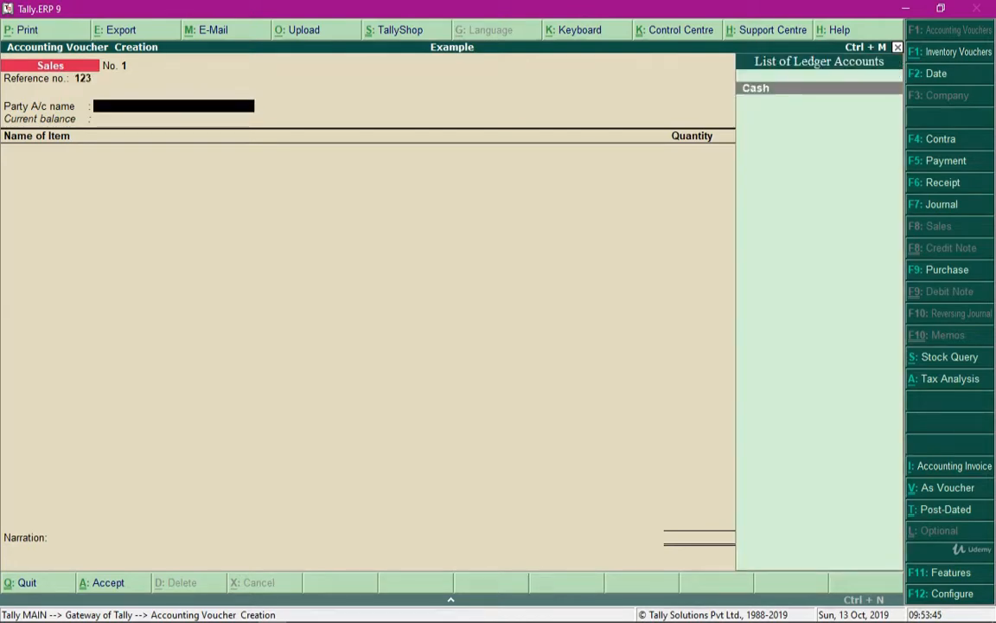
{"action": "key", "text": "Return"}
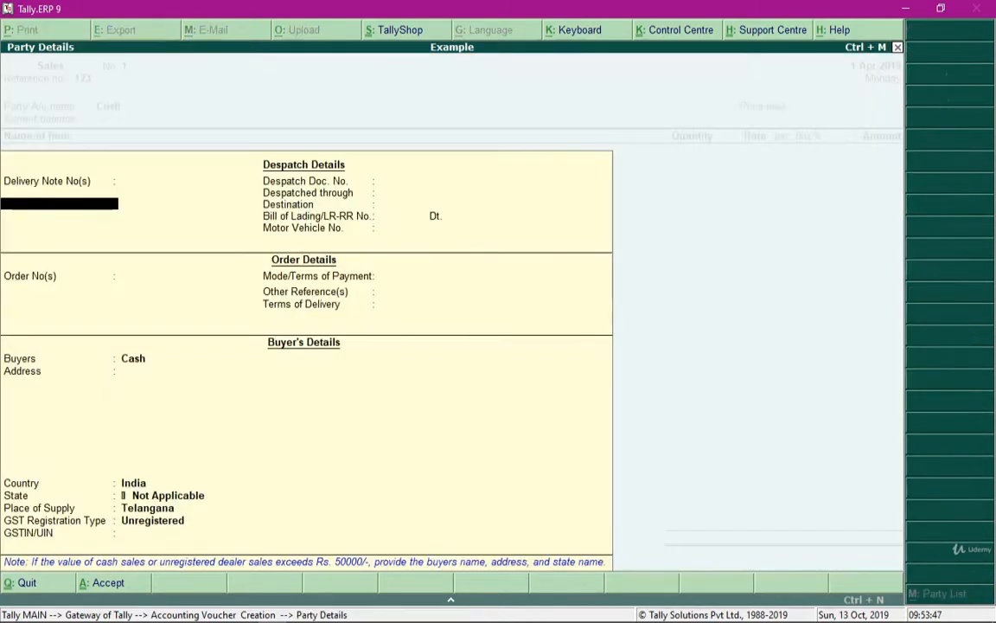
{"action": "key", "text": "ctrl+a"}
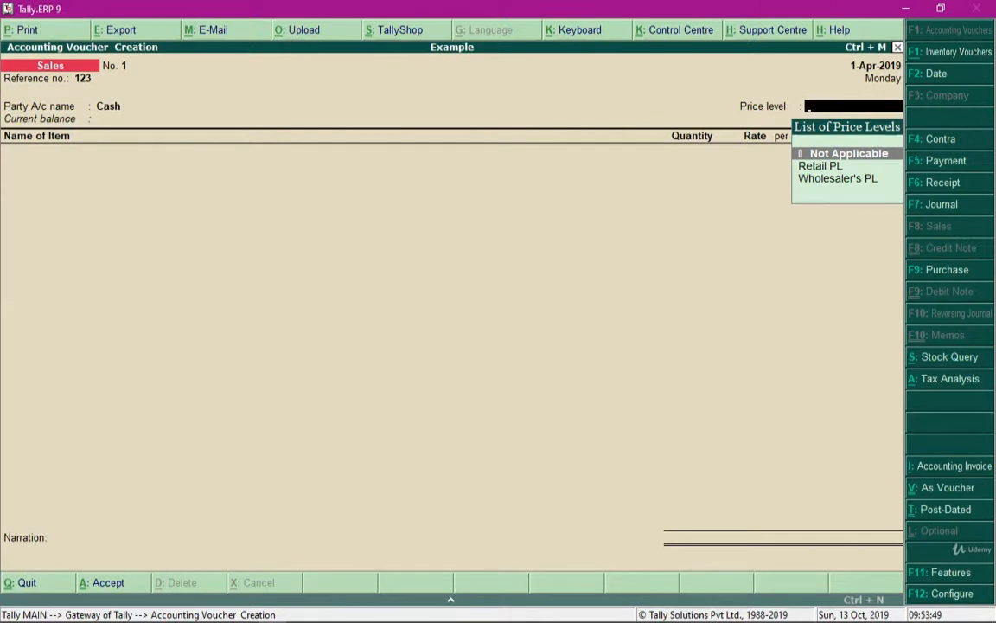
- Apply the Wholesaler's PL price level to the sales voucher and add Laptop 1 with a quantity of 25
{"action": "key", "text": "Down"}
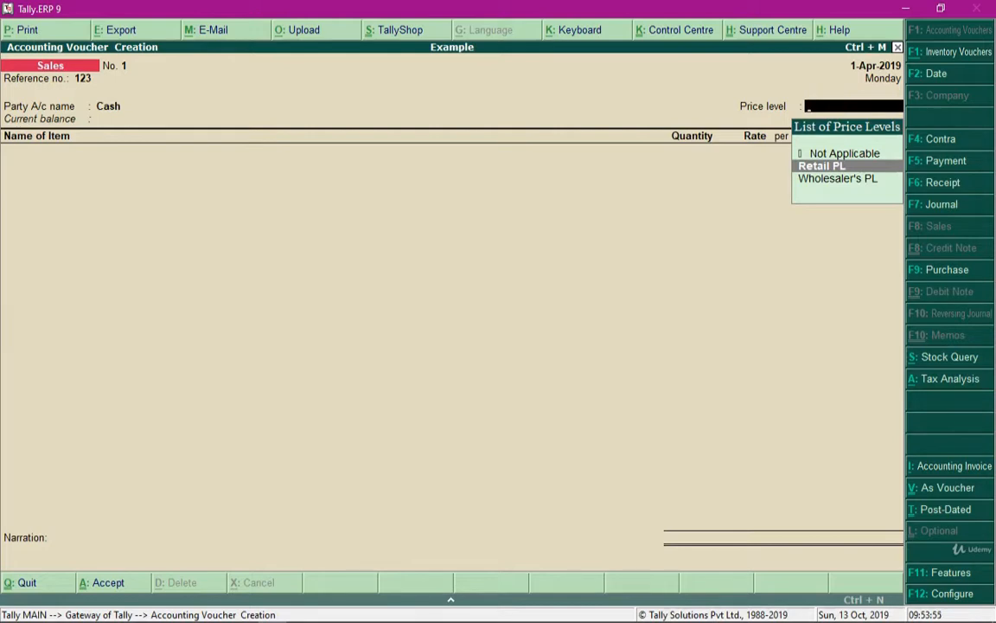
{"action": "key", "text": "Down"}
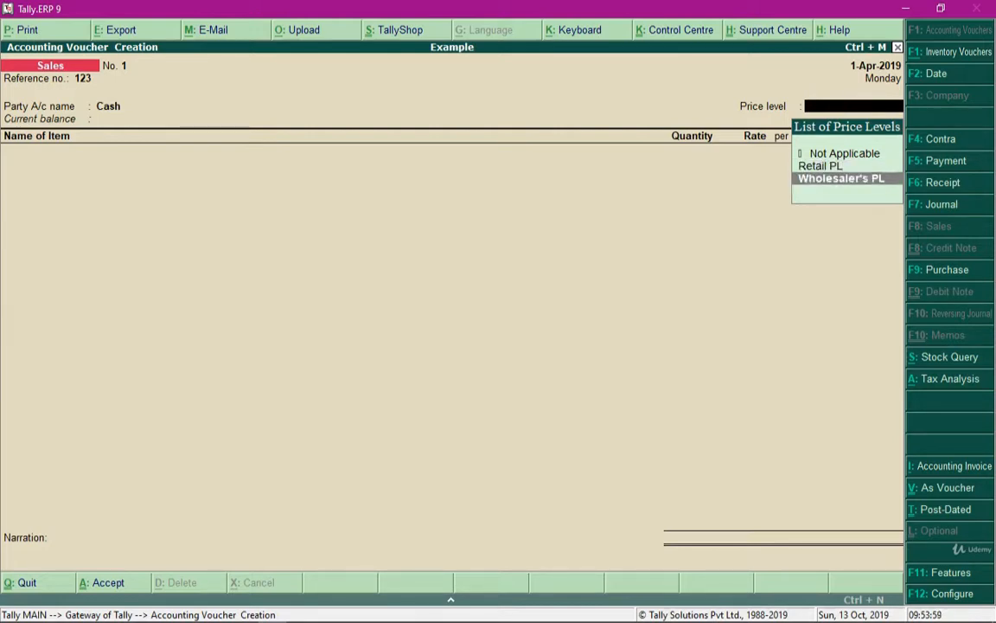
{"action": "key", "text": "Return"}
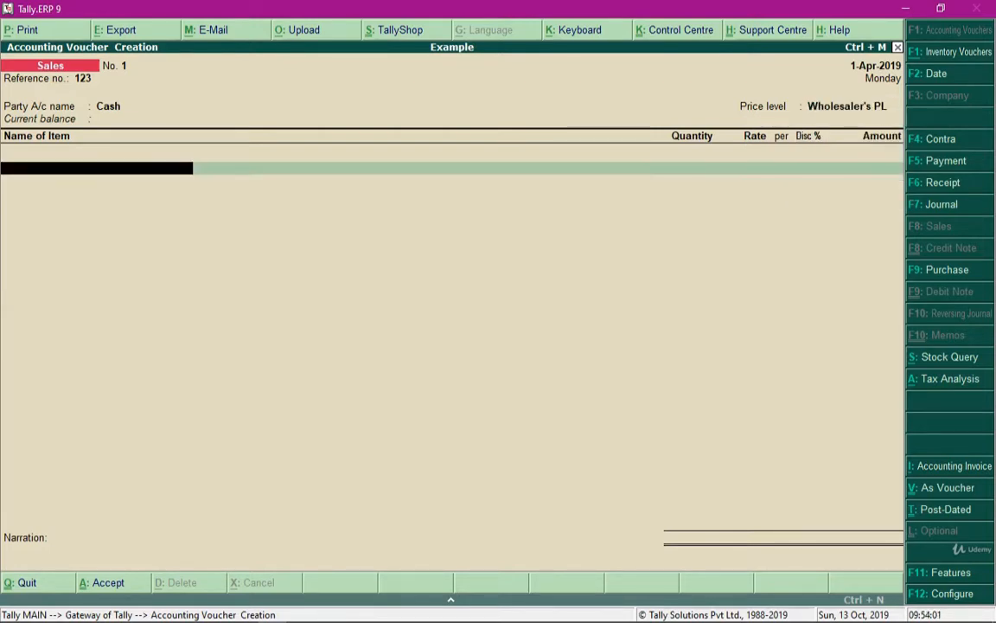
{"action": "type", "text": "La"}
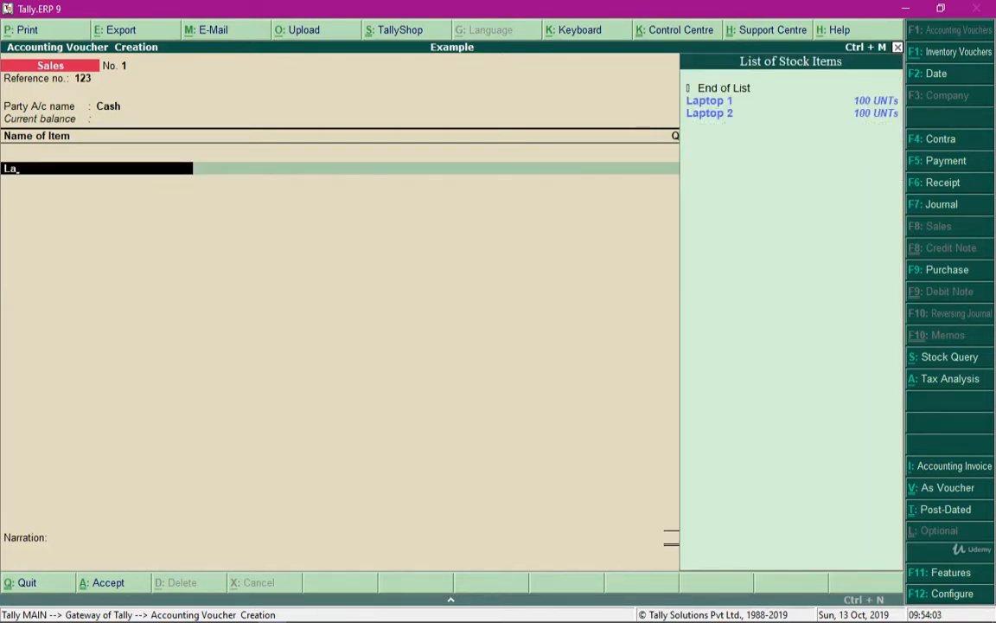
{"action": "key", "text": "Return"}
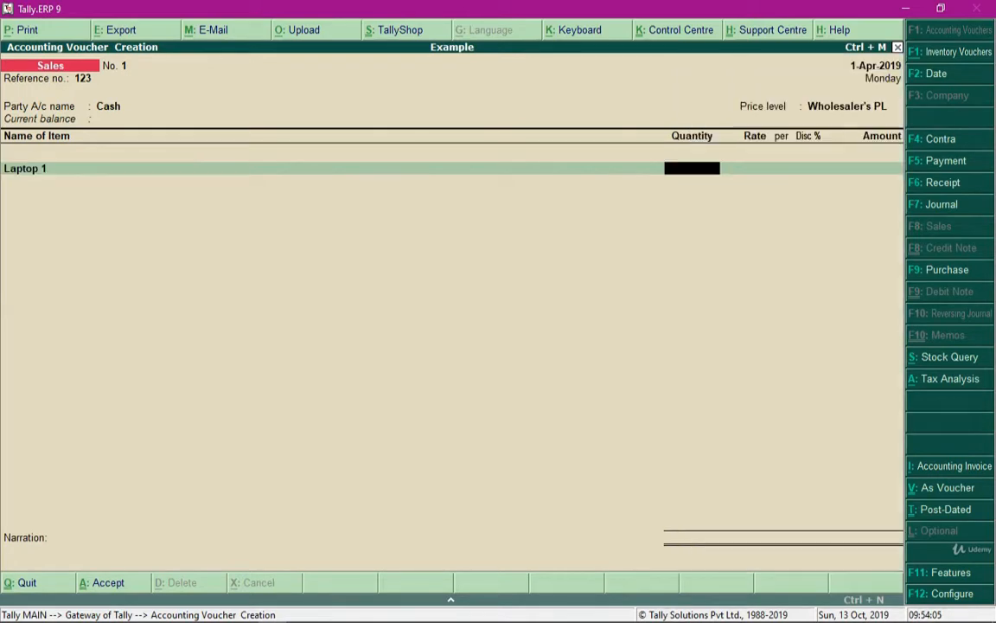
{"action": "type", "text": "25"}
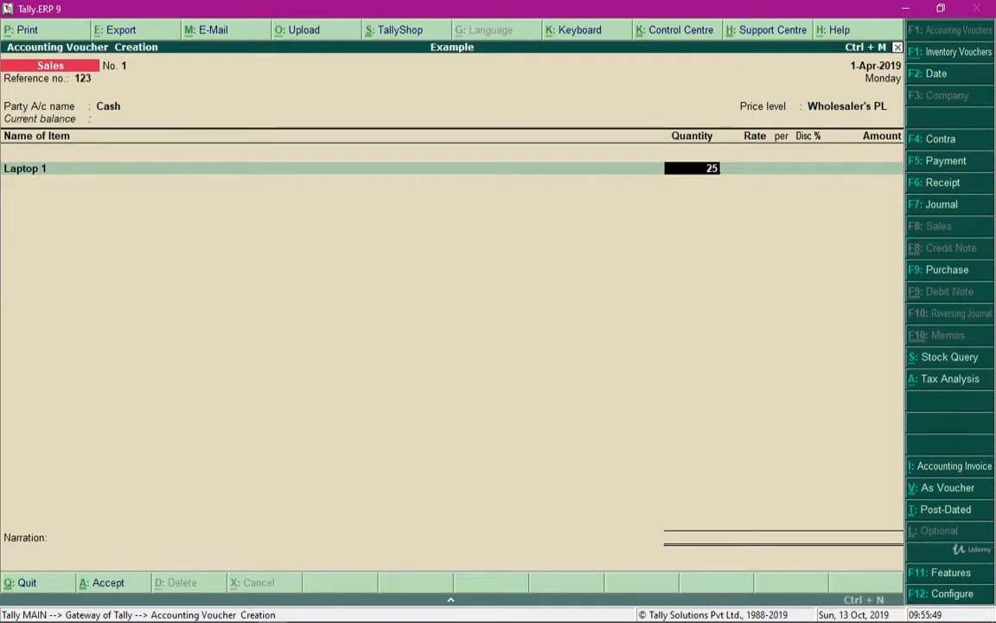
{"action": "key", "text": "Return"}
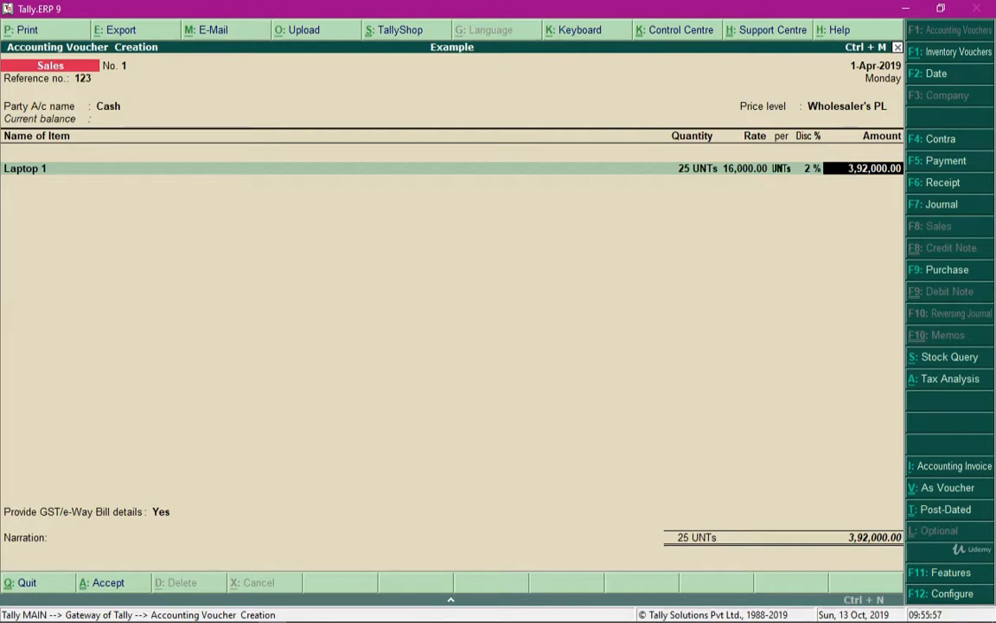
- Check the Laptop 1 amount in the calculator by multiplying 25 by 16000, taking 2% of it and subtracting 8000
{"action": "key", "text": "ctrl+n"}
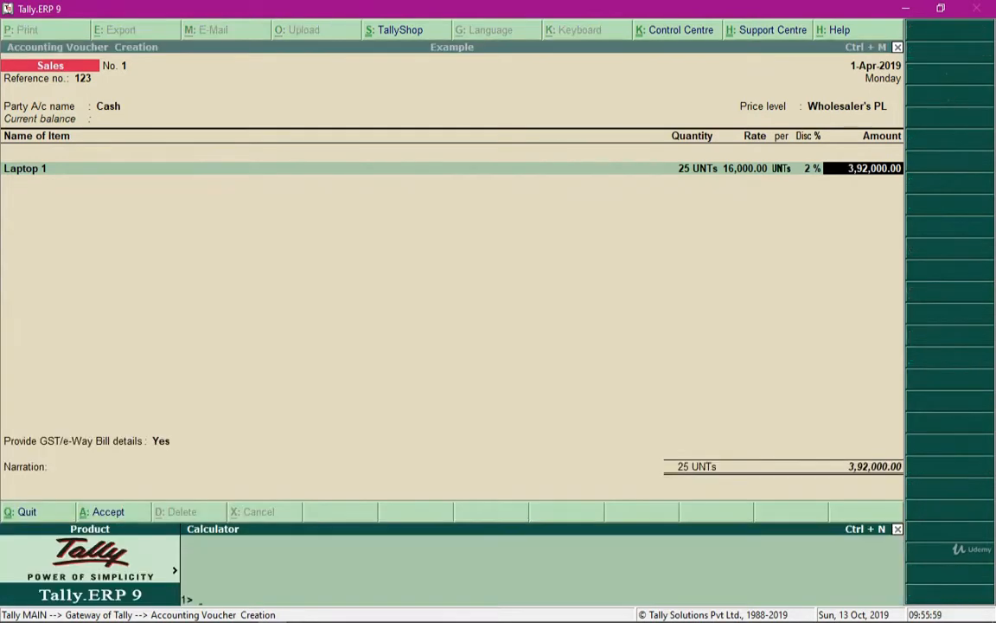
{"action": "type", "text": "25*16000"}
{"action": "key", "text": "Return"}
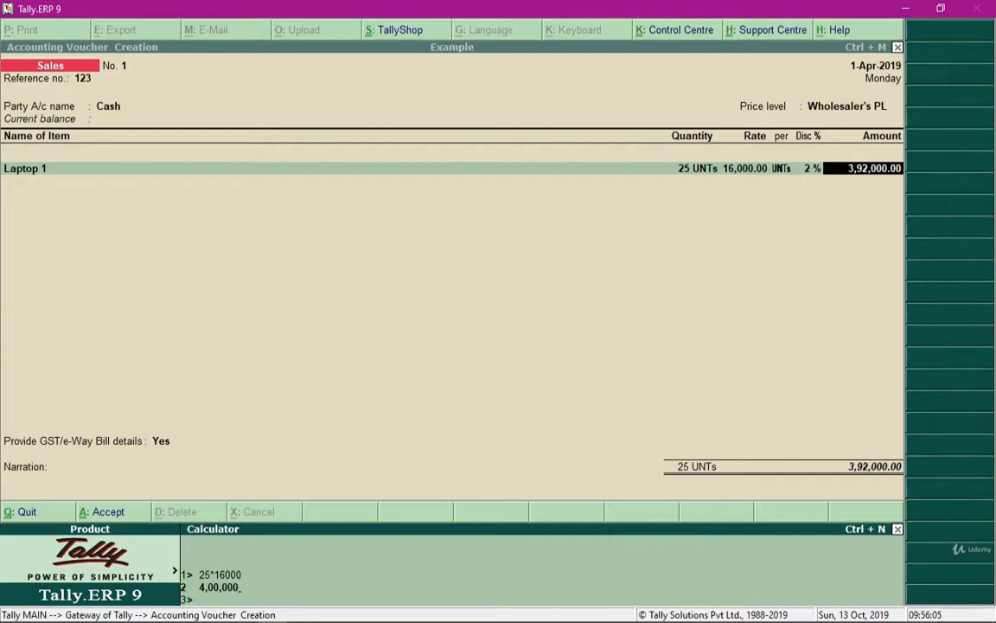
{"action": "type", "text": "*2%"}
{"action": "key", "text": "Return"}
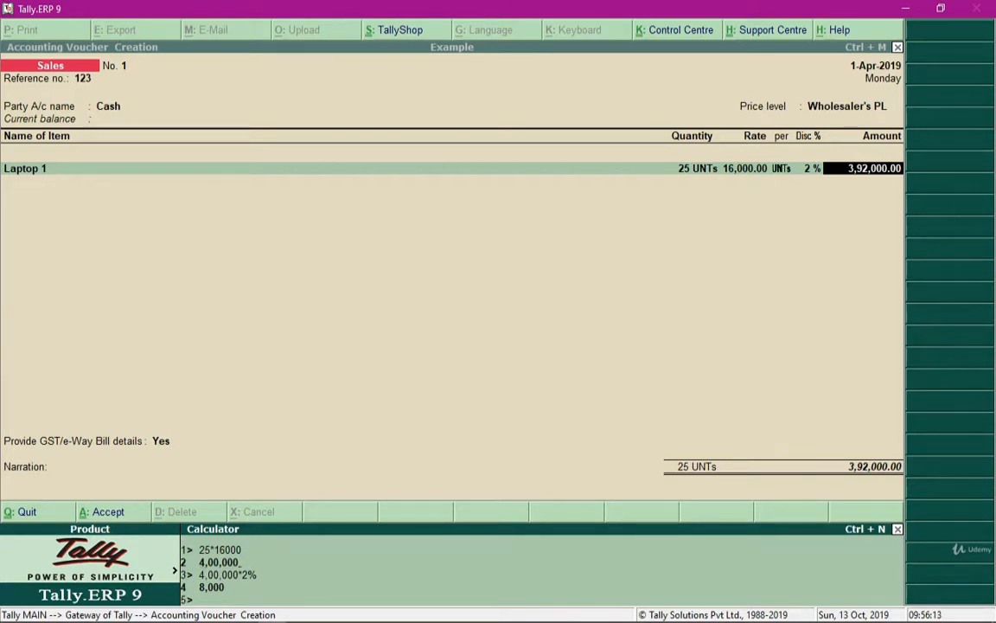
{"action": "type", "text": "-8000"}
{"action": "key", "text": "Return"}
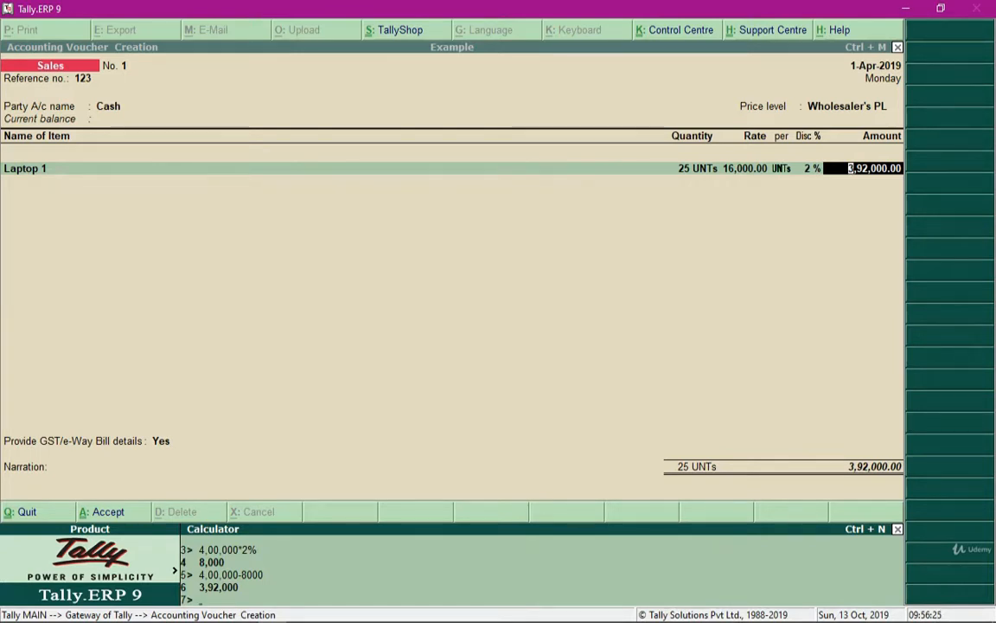
{"action": "key", "text": "ctrl+m"}
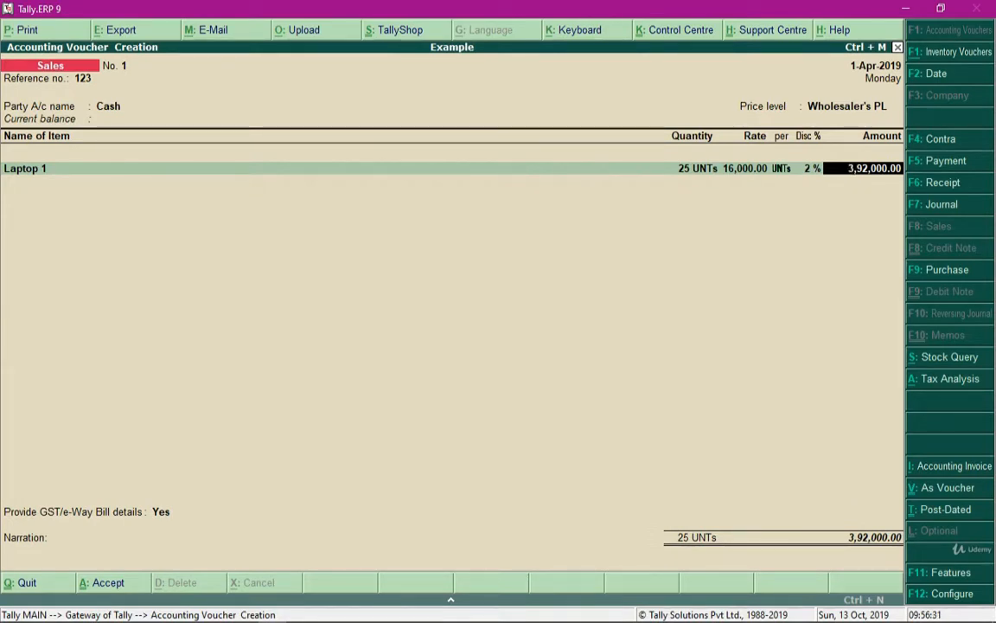
- Accept the Laptop 1 amount and allocate it in full to the Sales ledger
{"action": "key", "text": "Return"}
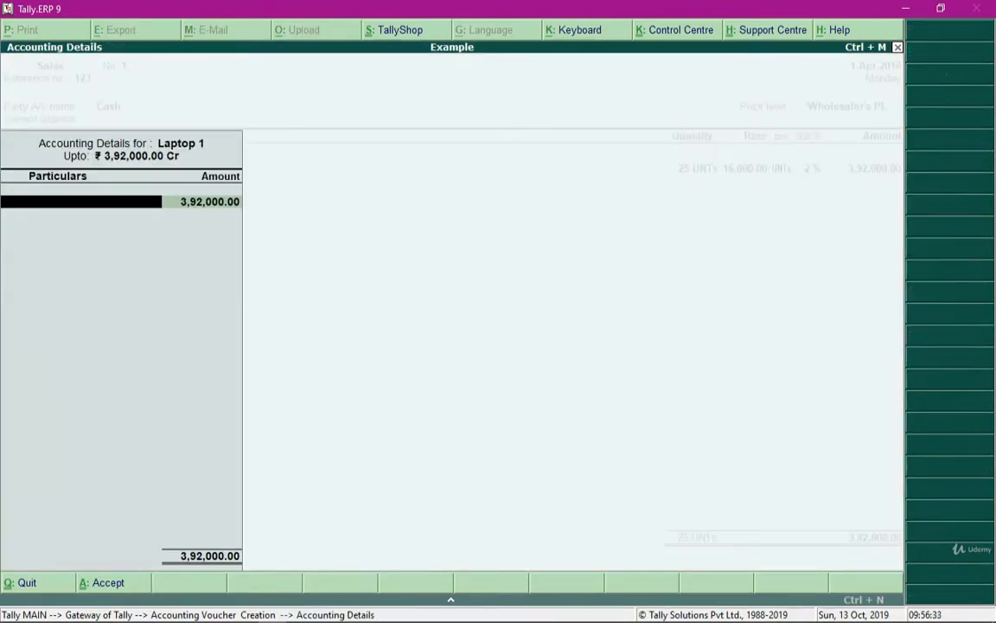
{"action": "type", "text": "Sal"}
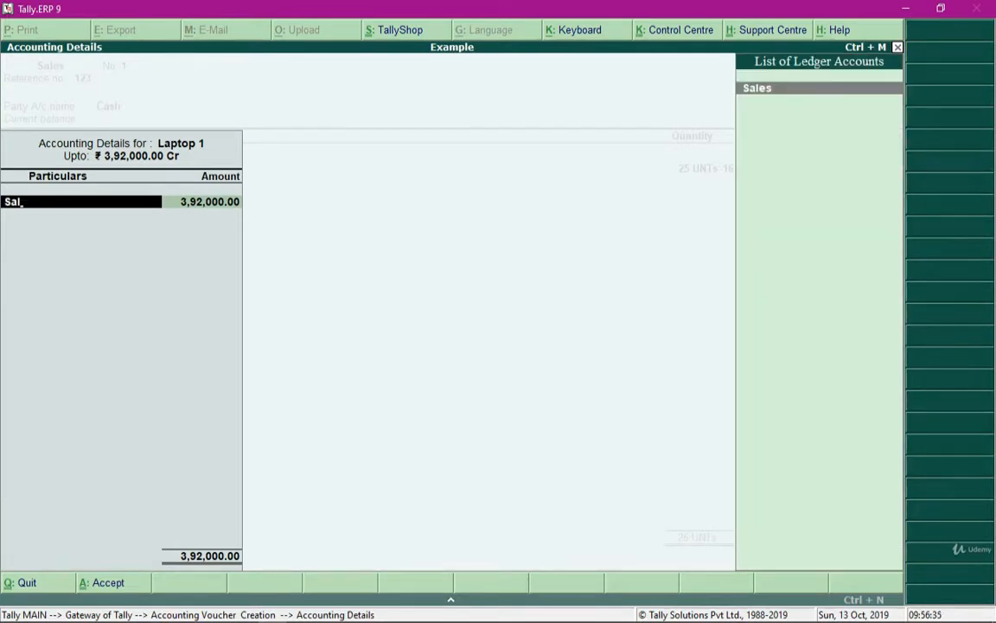
{"action": "key", "text": "Return"}
{"action": "key", "text": "Return"}
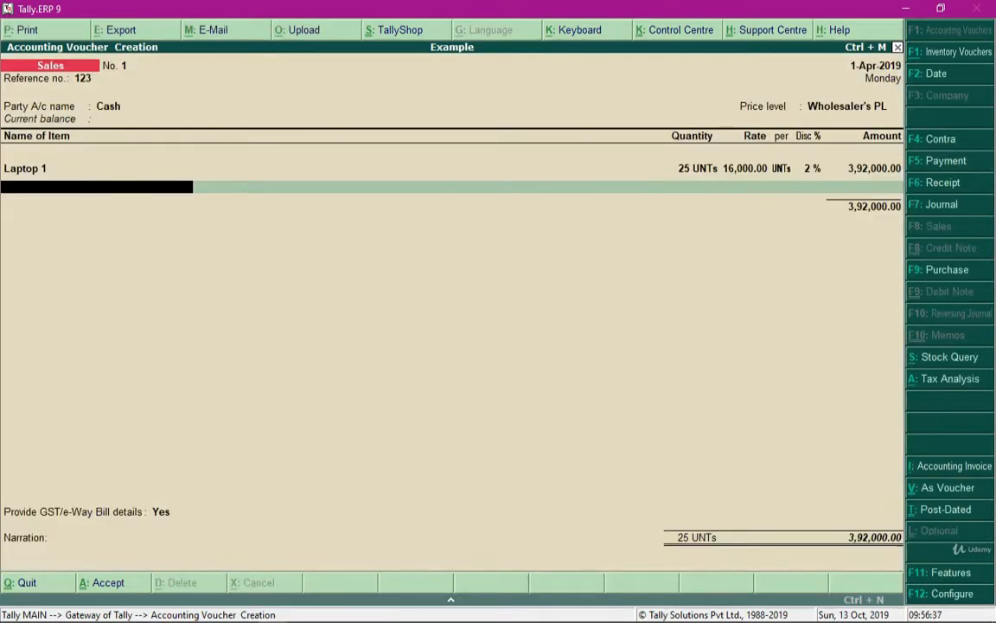
- End the item list and add the CGST and SGST tax ledgers to the sales voucher
{"action": "key", "text": "Return"}
{"action": "type", "text": "Cgs"}
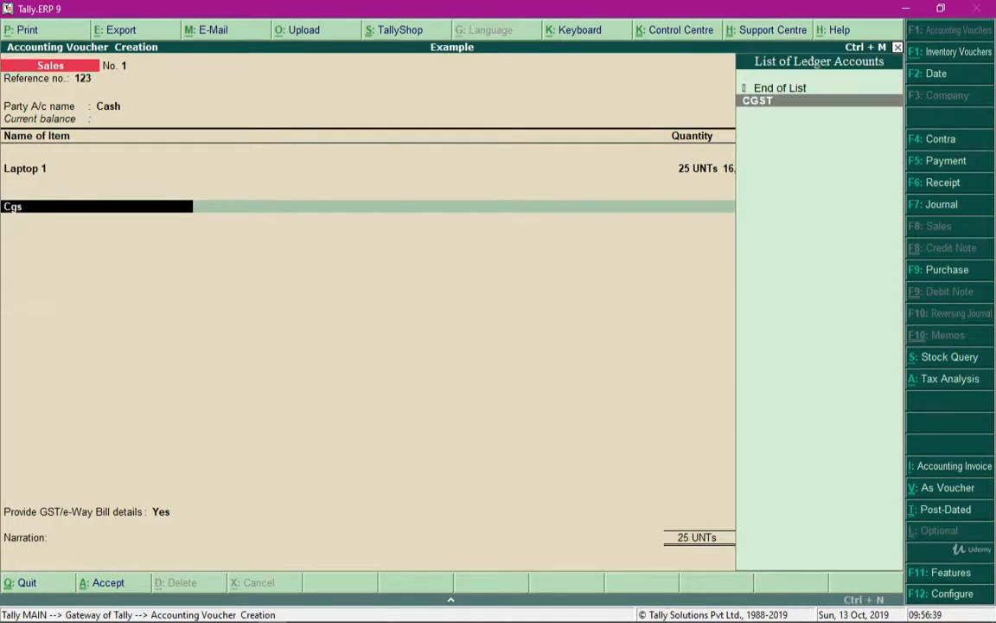
{"action": "key", "text": "Return"}
{"action": "key", "text": "Return"}
{"action": "type", "text": "Sgs"}
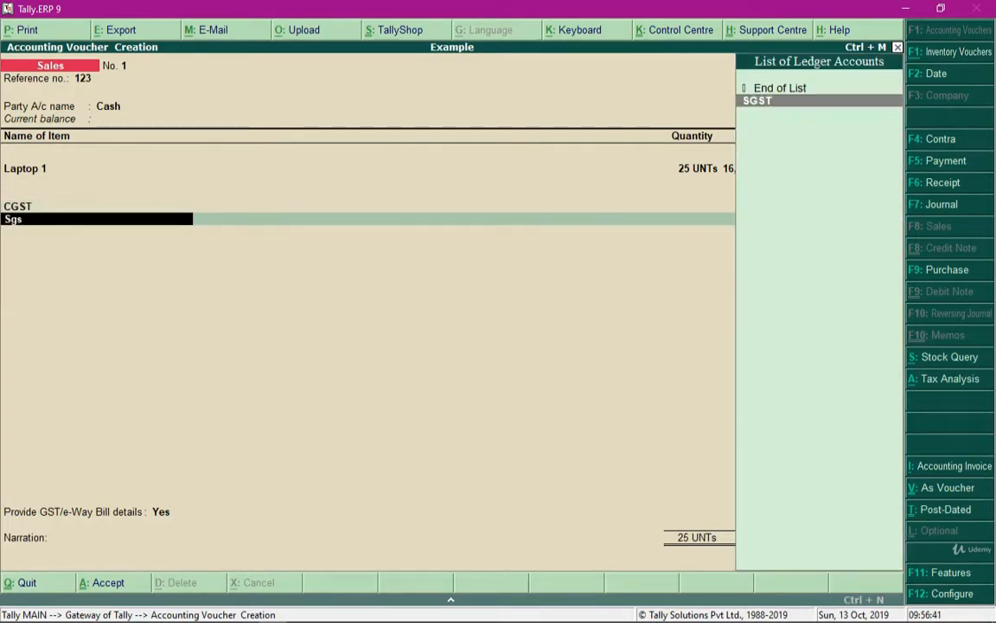
{"action": "key", "text": "Return"}
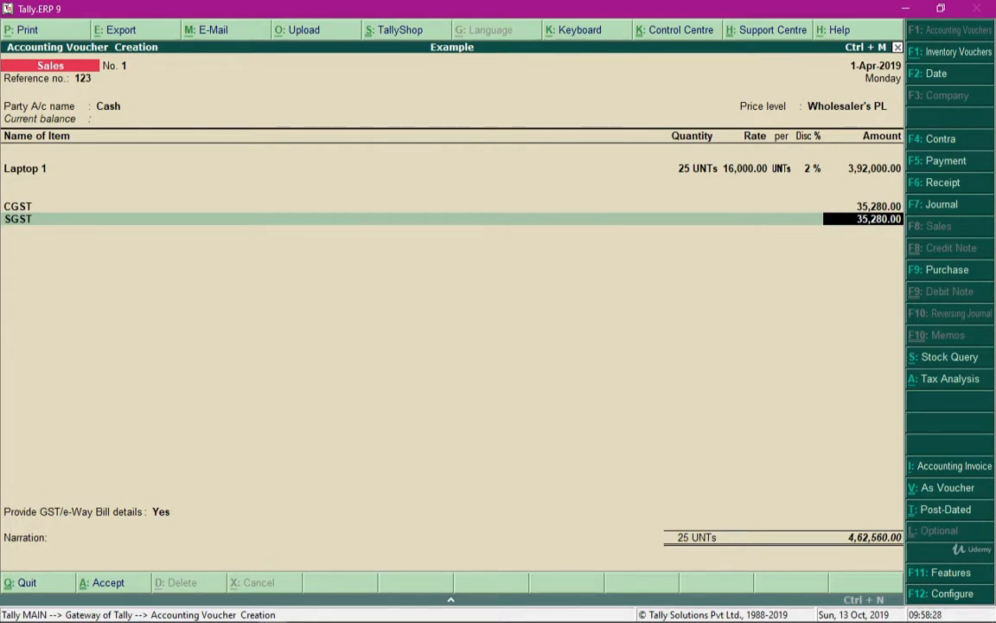
- Discard the unsaved sales voucher and return to the Gateway of Tally
{"action": "key", "text": "BackSpace"}
{"action": "key", "text": "Escape"}
{"action": "key", "text": "y"}
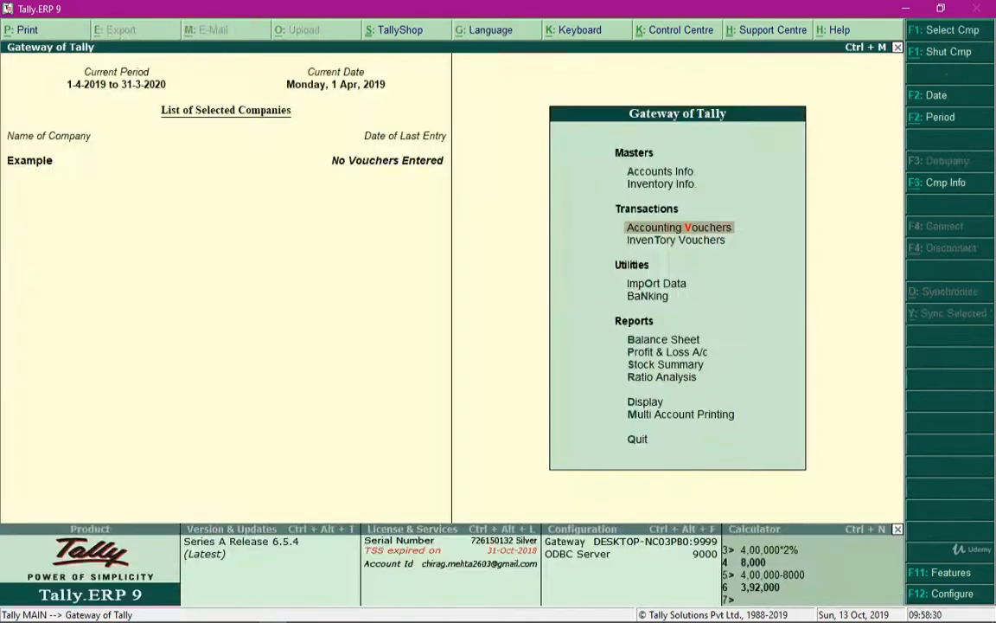
- Start a new single ledger named Wholesale Buyer under the Sundry Debtors group
{"action": "key", "text": "Up"}
{"action": "key", "text": "Up"}
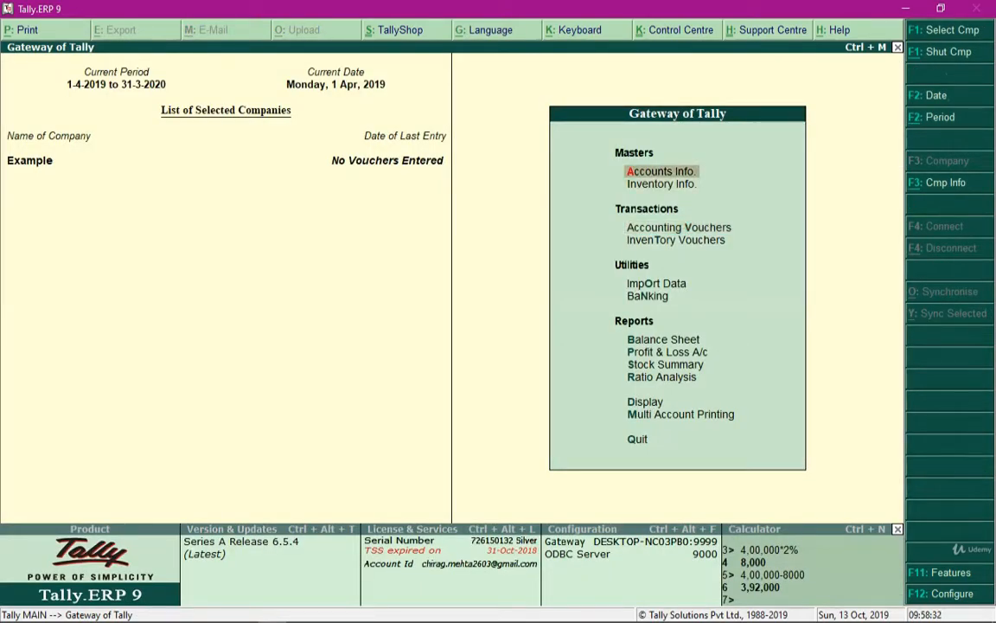
{"action": "key", "text": "Return"}
{"action": "key", "text": "Down"}
{"action": "key", "text": "Return"}
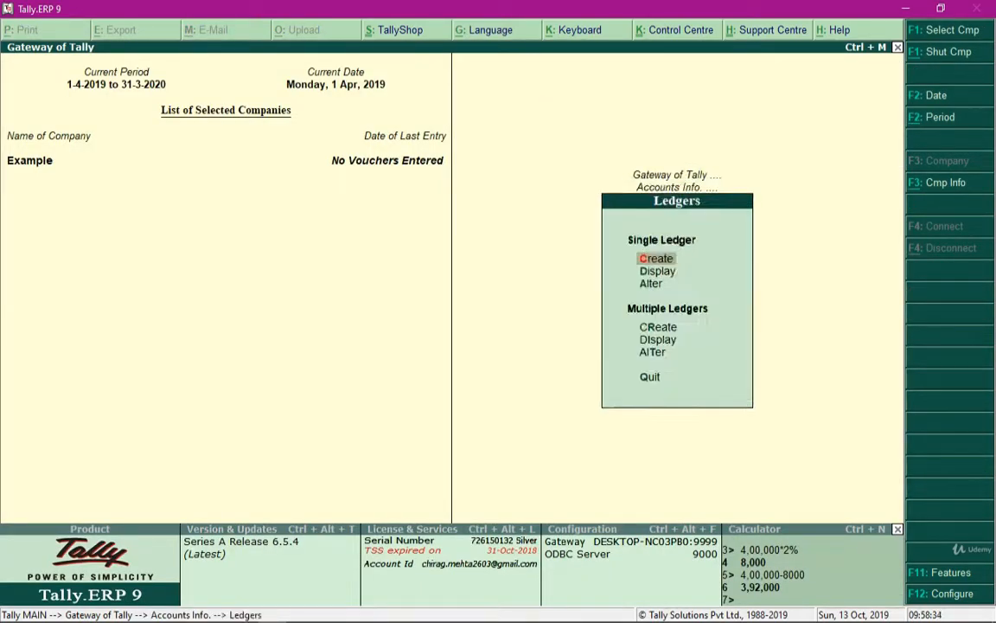
{"action": "key", "text": "Return"}
{"action": "type", "text": "Whols"}
{"action": "key", "text": "BackSpace"}
{"action": "type", "text": "e"}
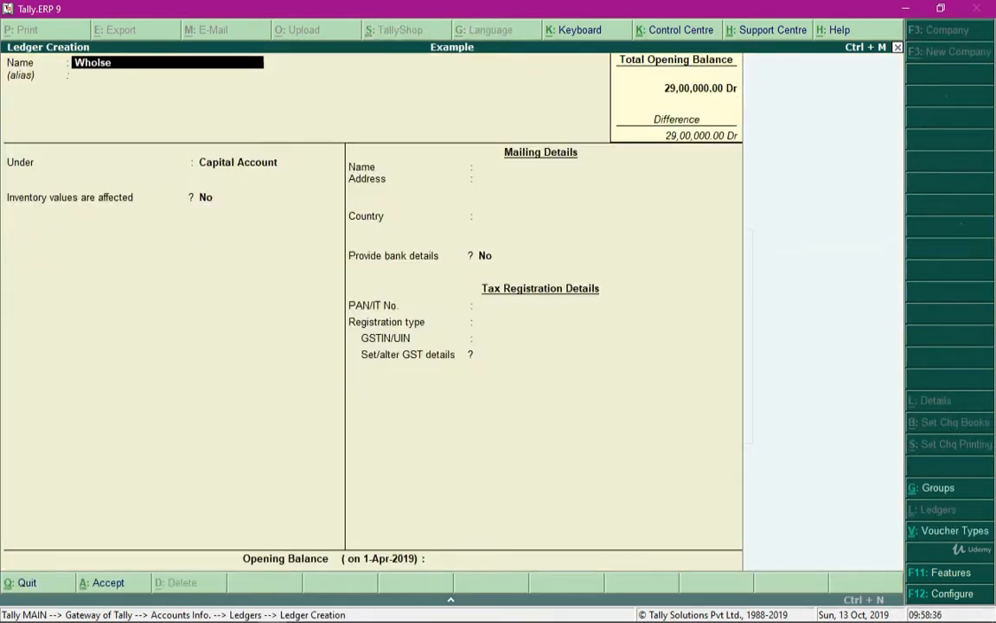
{"action": "type", "text": "sala Buyer"}
{"action": "key", "text": "Return"}
{"action": "key", "text": "Return"}
{"action": "type", "text": "Deb"}
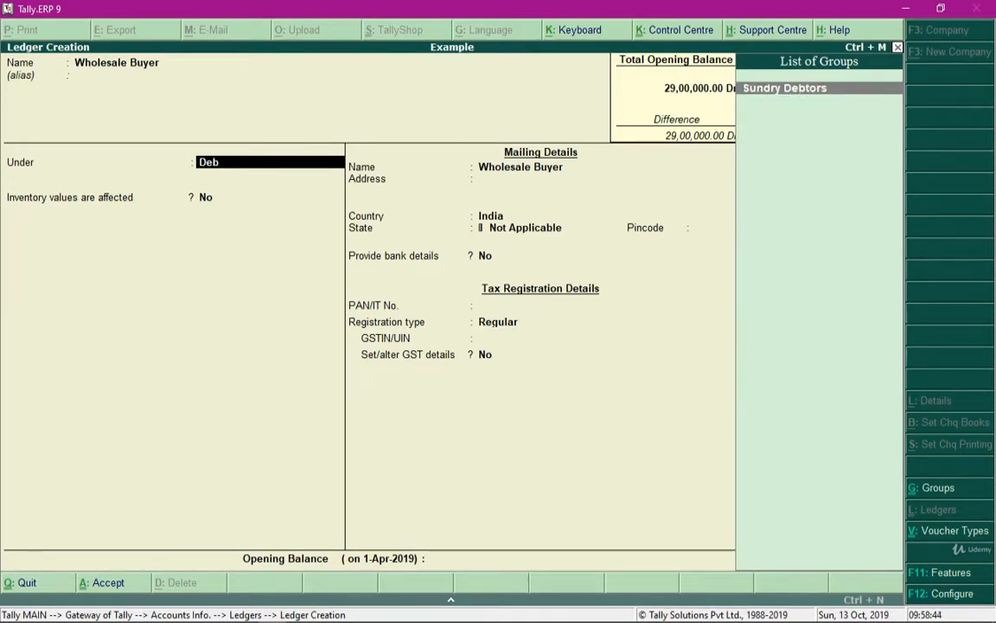
{"action": "key", "text": "Return"}
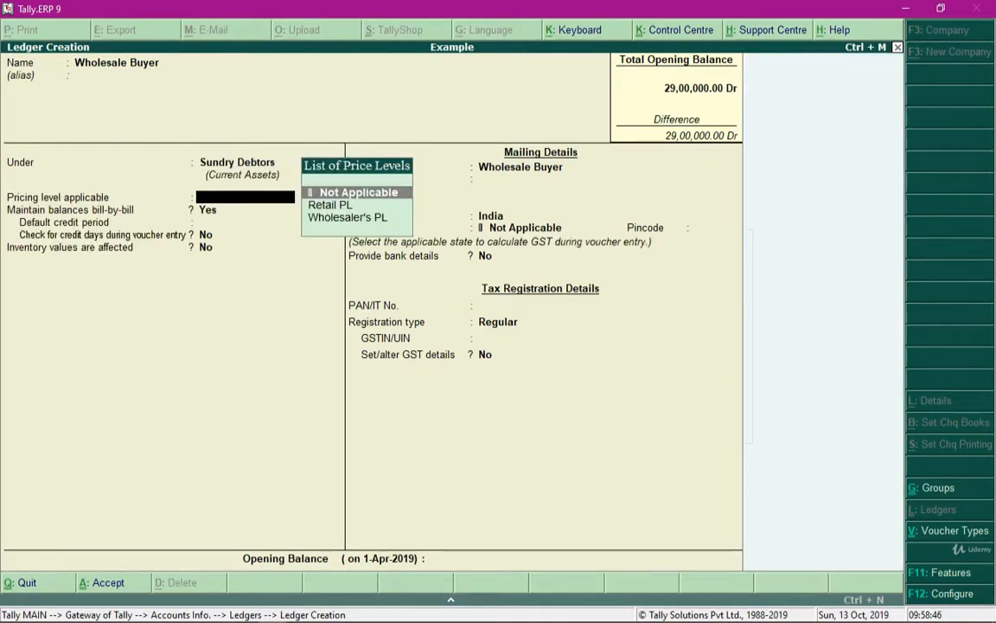
- Set the ledger's applicable pricing level to Wholesaler's PL, keep bill-by-bill balances on and save the ledger
{"action": "key", "text": "Down"}
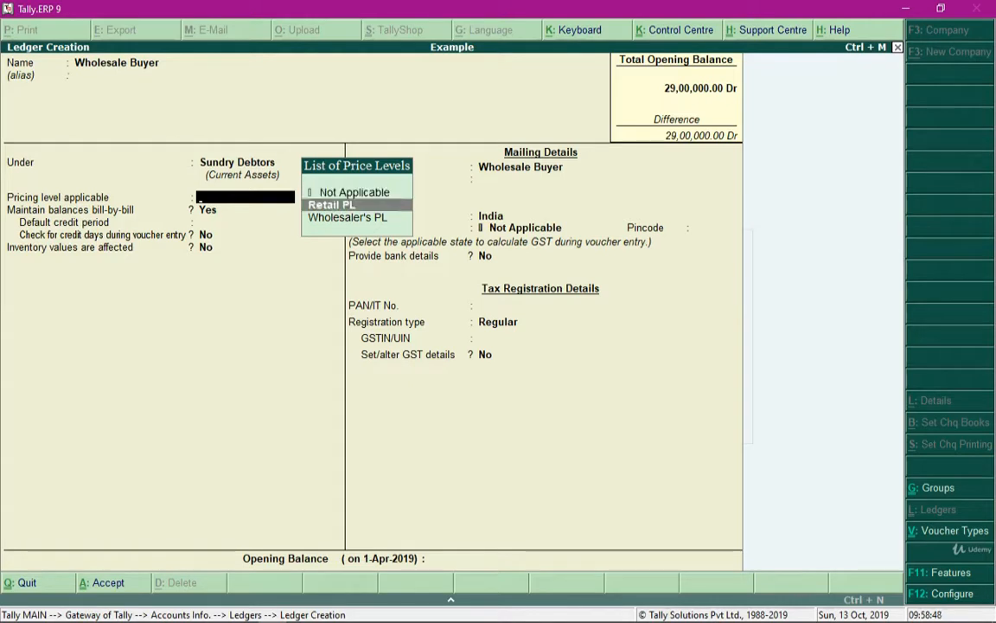
{"action": "key", "text": "Down"}
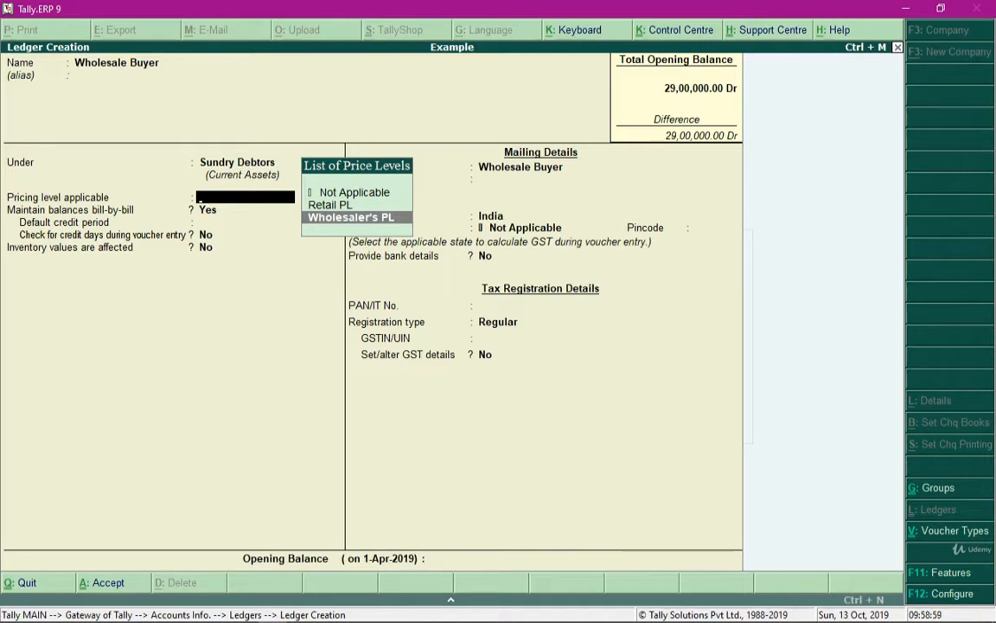
{"action": "key", "text": "Return"}
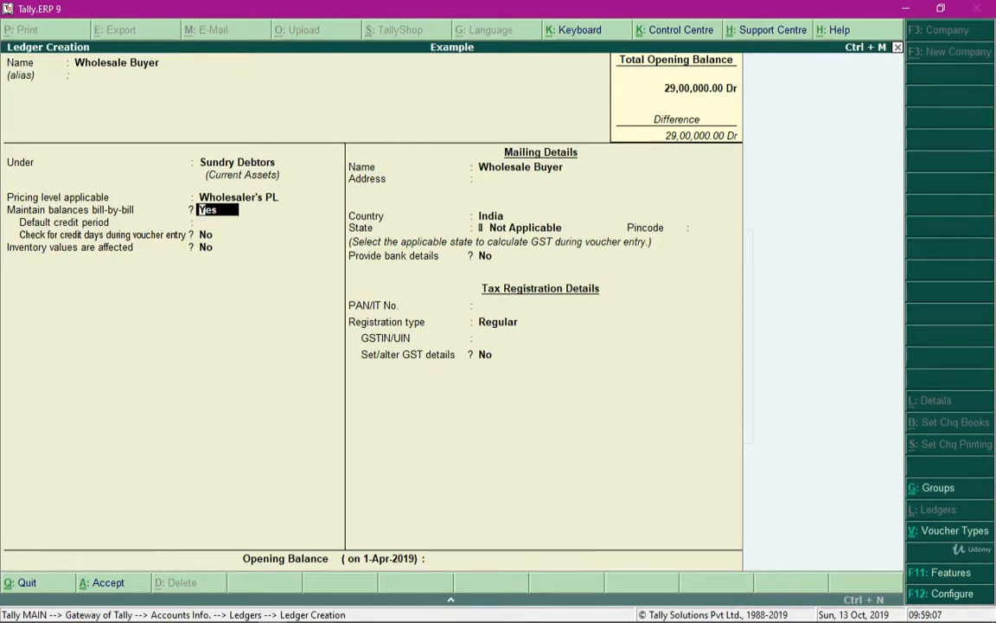
{"action": "key", "text": "BackSpace"}
{"action": "key", "text": "Up"}
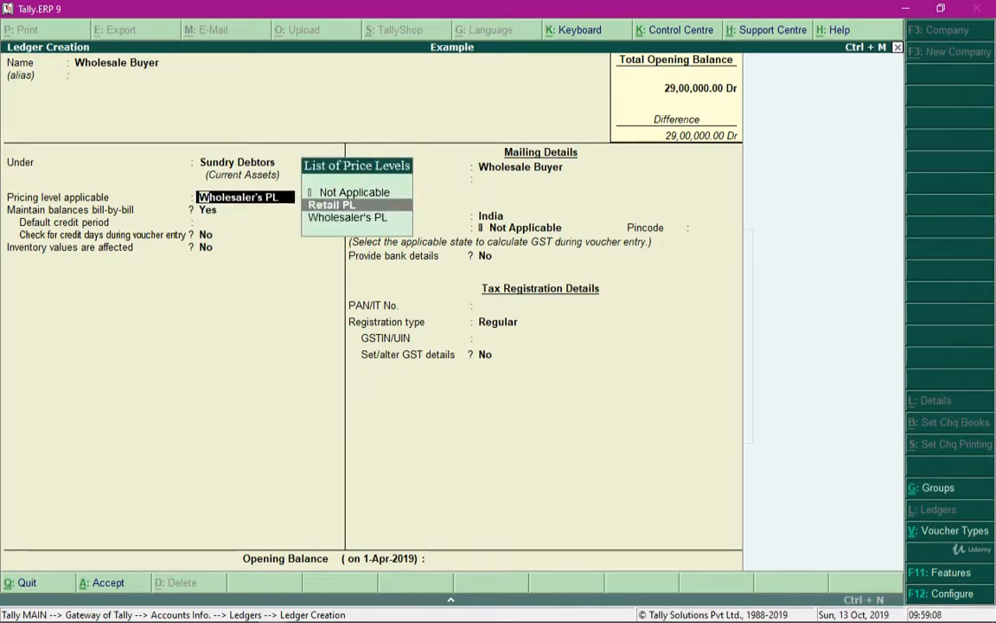
{"action": "key", "text": "Down"}
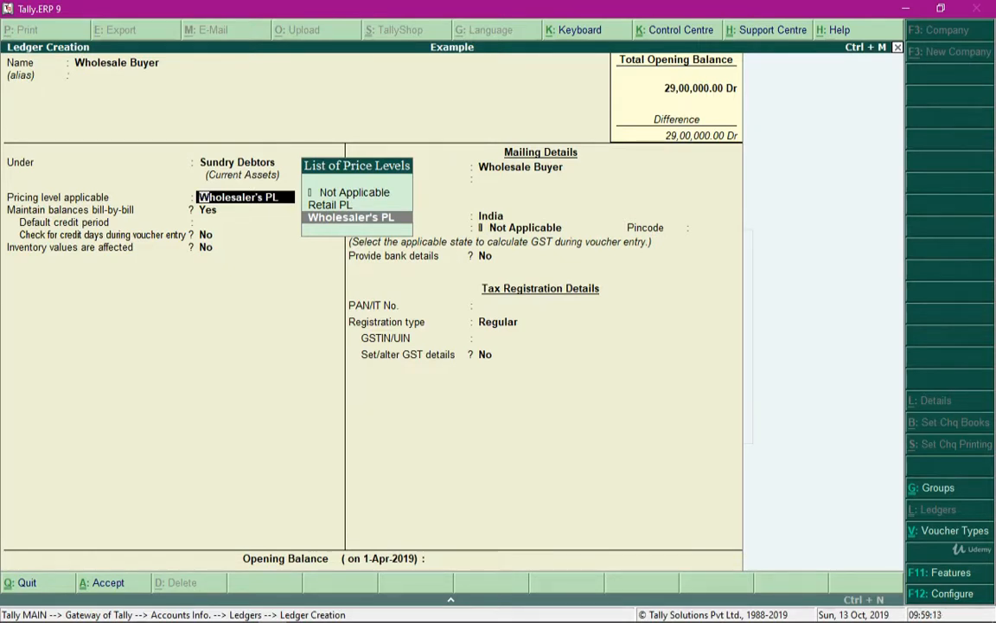
{"action": "key", "text": "Return"}
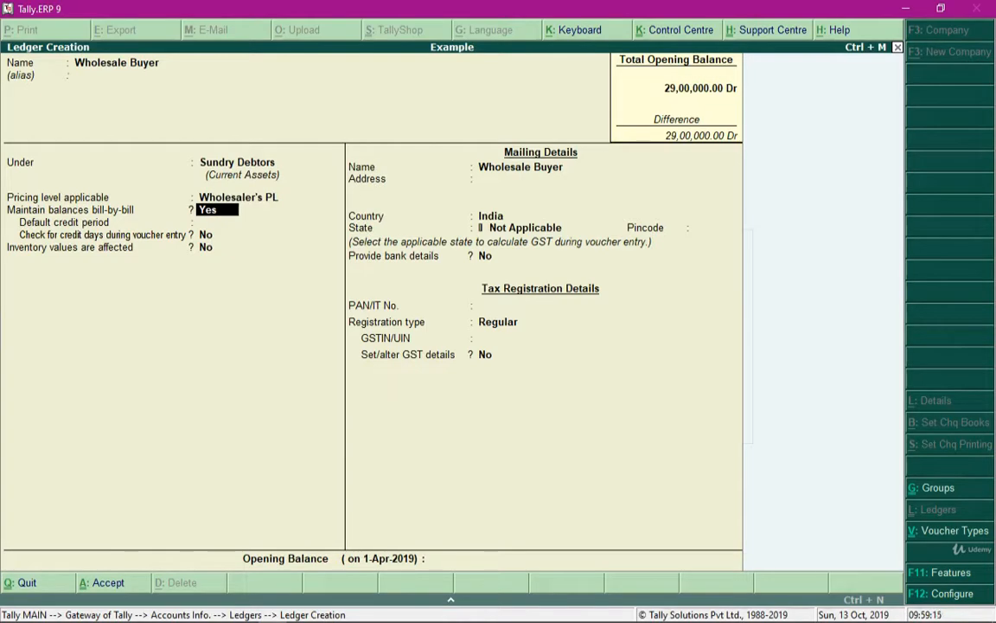
{"action": "key", "text": "Return"}
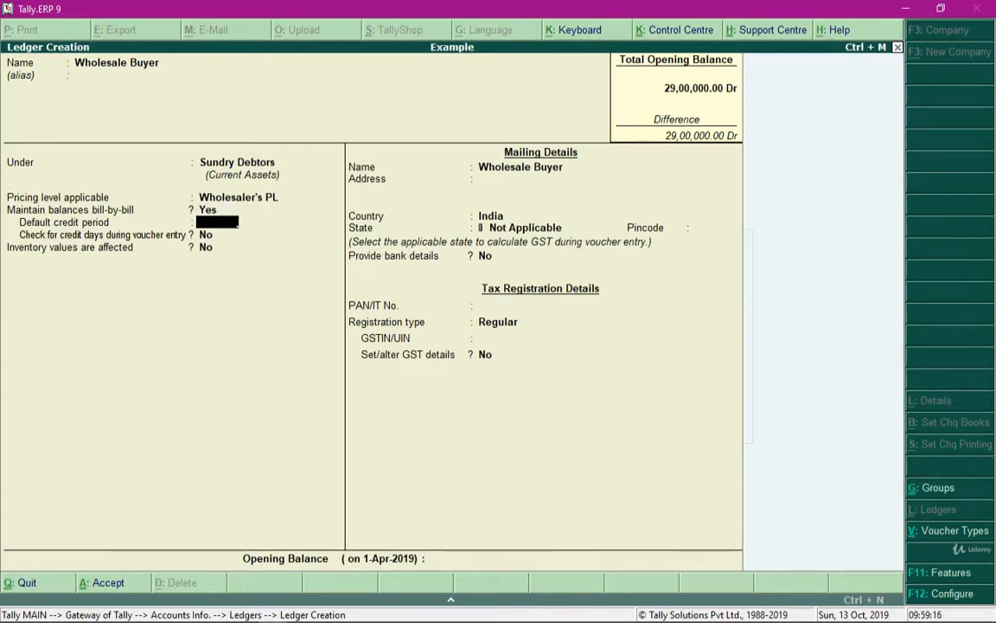
{"action": "key", "text": "ctrl+a"}
- Leave ledger creation and return to the accounts masters
{"action": "key", "text": "Escape"}
{"action": "key", "text": "Return"}
{"action": "key", "text": "Escape"}
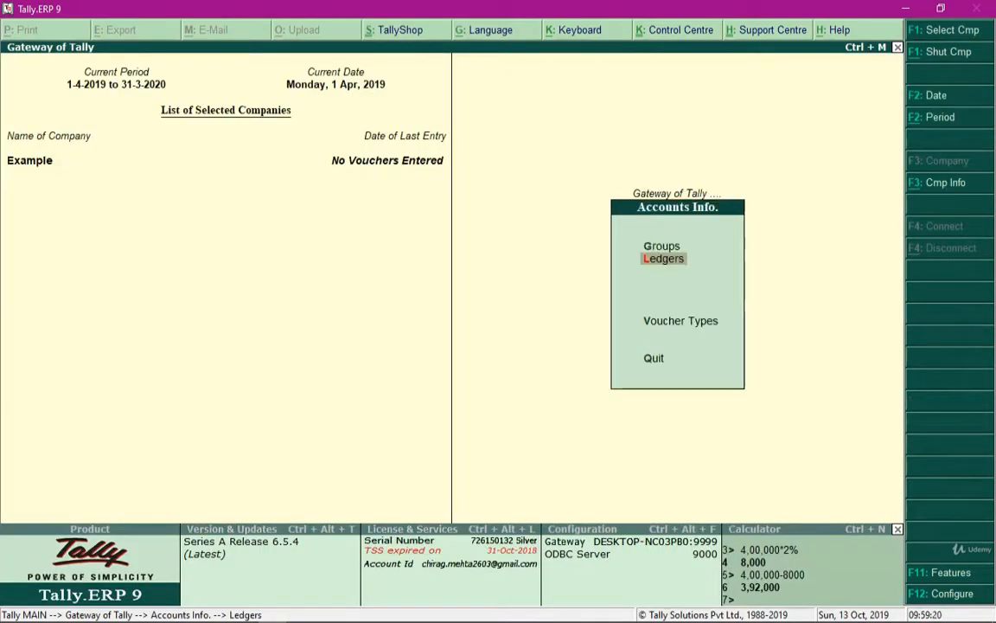
- Start a sales voucher with reference number 123 and Wholesale Buyer as the party, accepting the party details
{"action": "key", "text": "Escape"}
{"action": "key", "text": "v"}
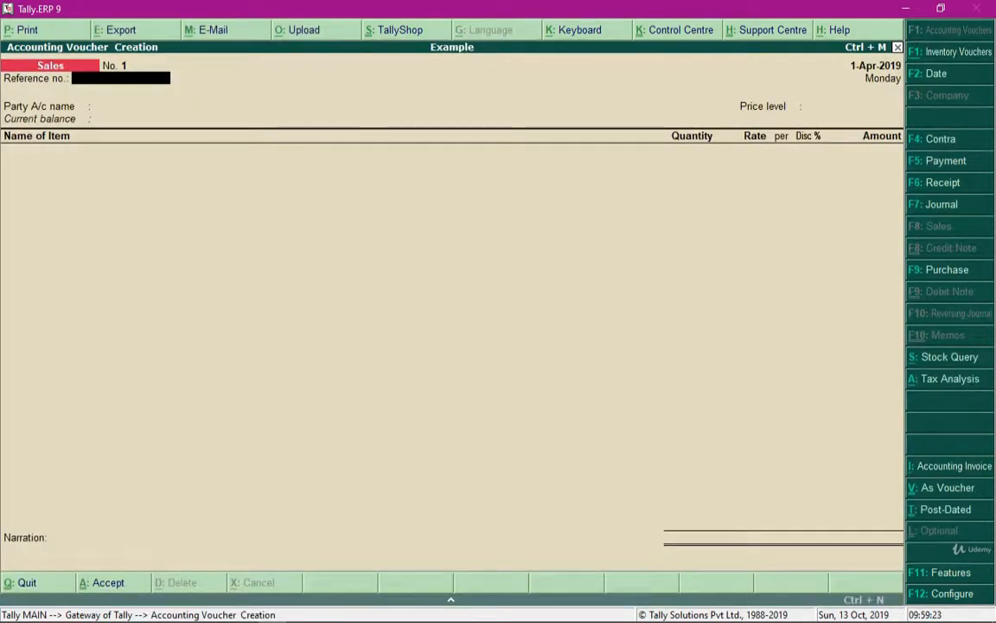
{"action": "type", "text": "123"}
{"action": "key", "text": "Return"}
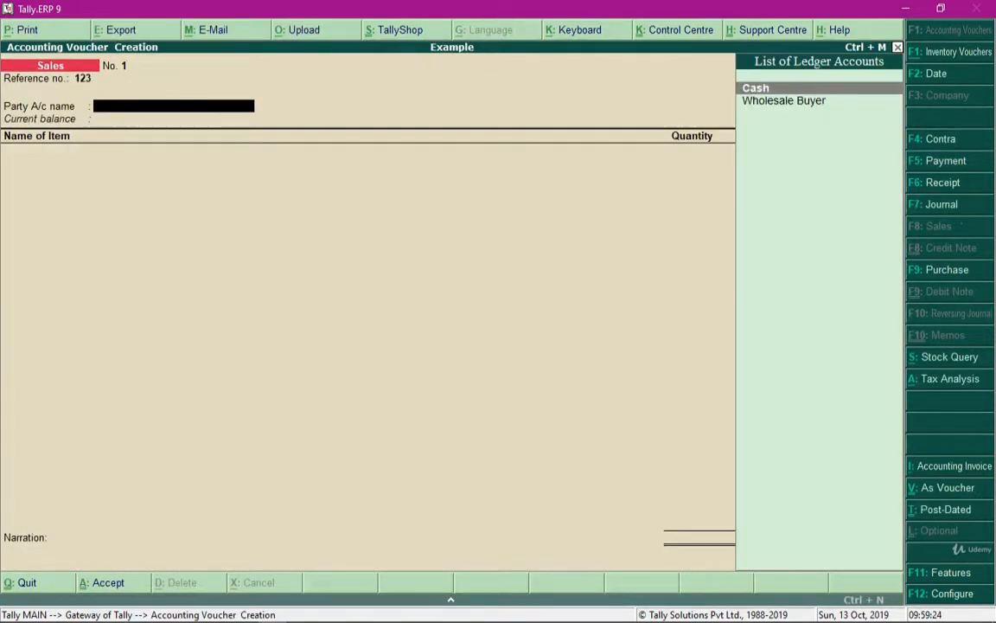
{"action": "key", "text": "Down"}
{"action": "key", "text": "Return"}
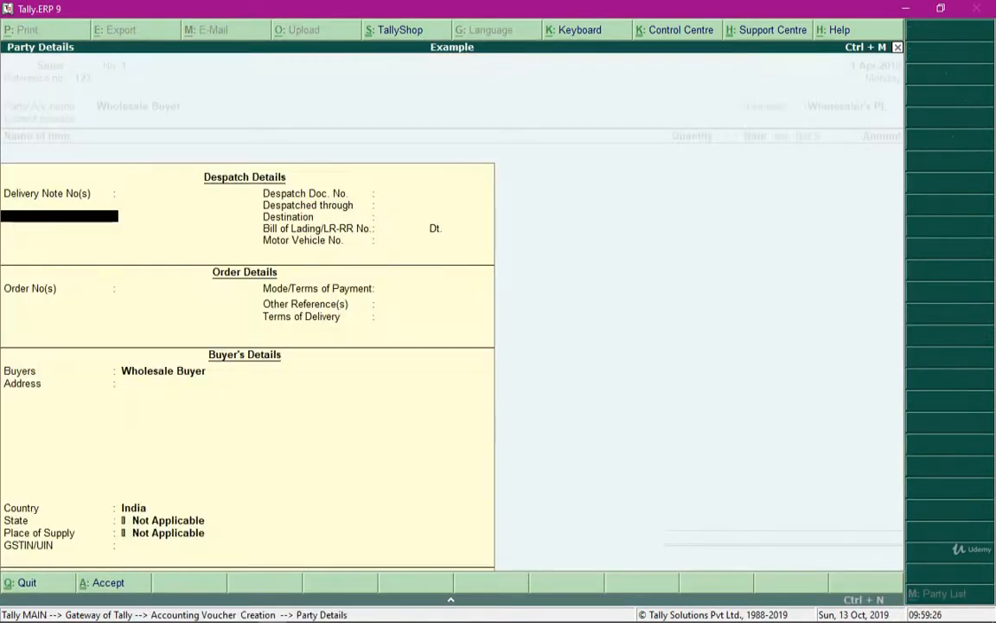
{"action": "key", "text": "ctrl+a"}
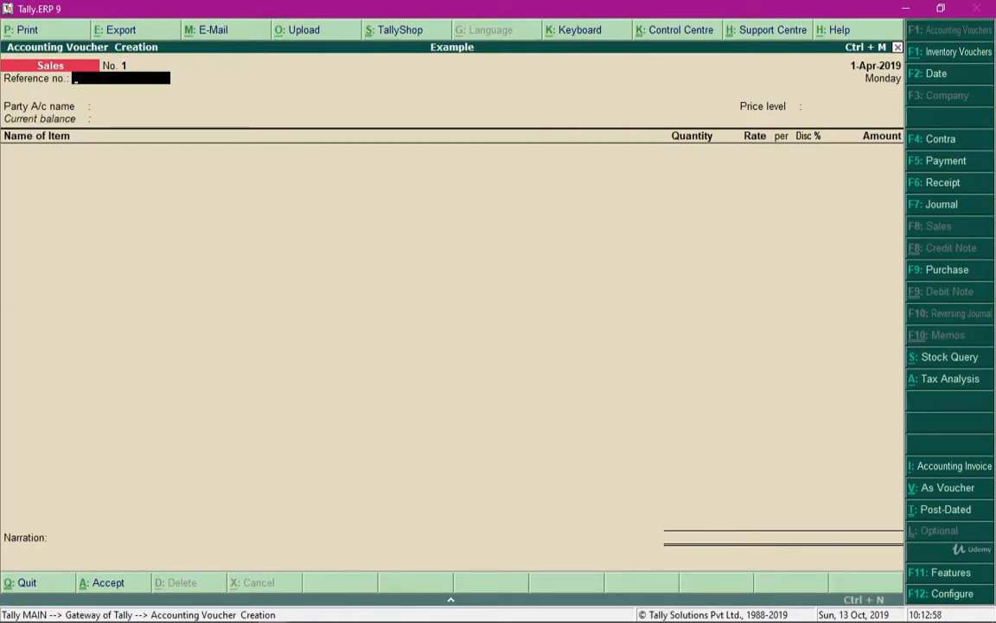
- Quit the unsaved sales voucher and open the inventory price list setup
{"action": "key", "text": "Escape"}
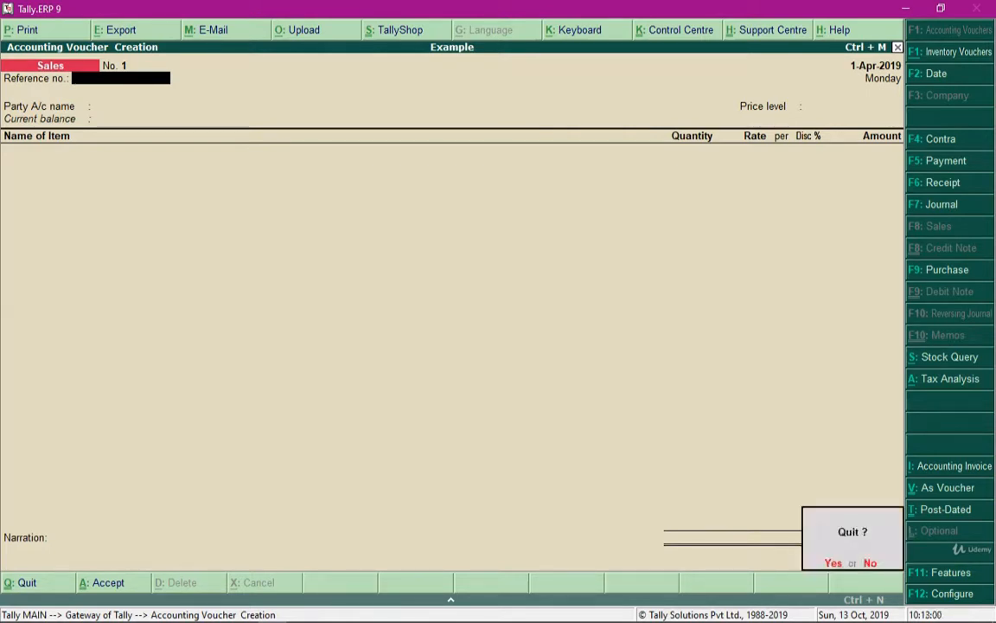
{"action": "key", "text": "Return"}
{"action": "key", "text": "Up"}
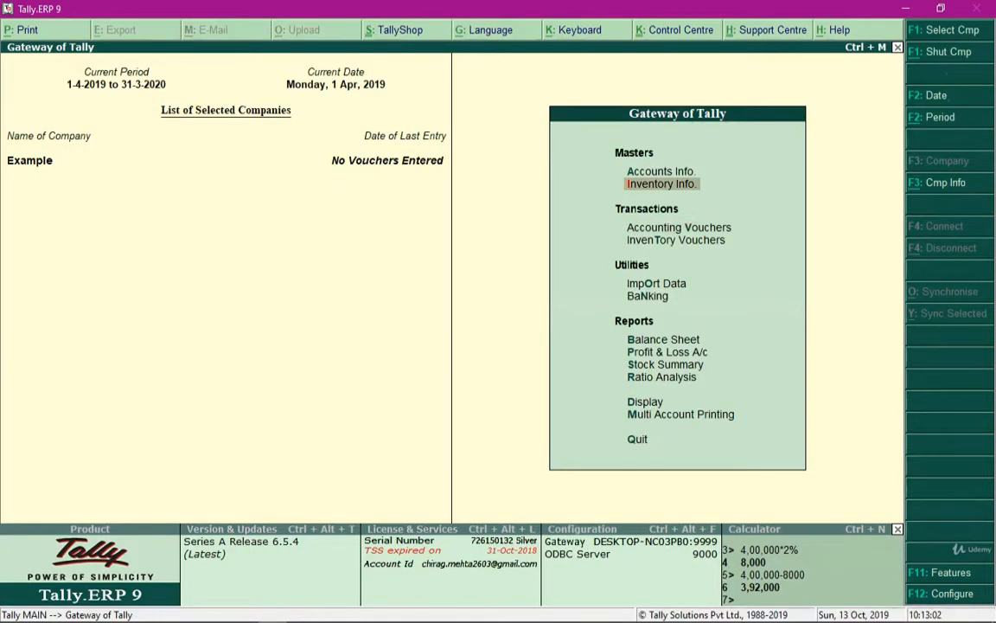
{"action": "key", "text": "Return"}
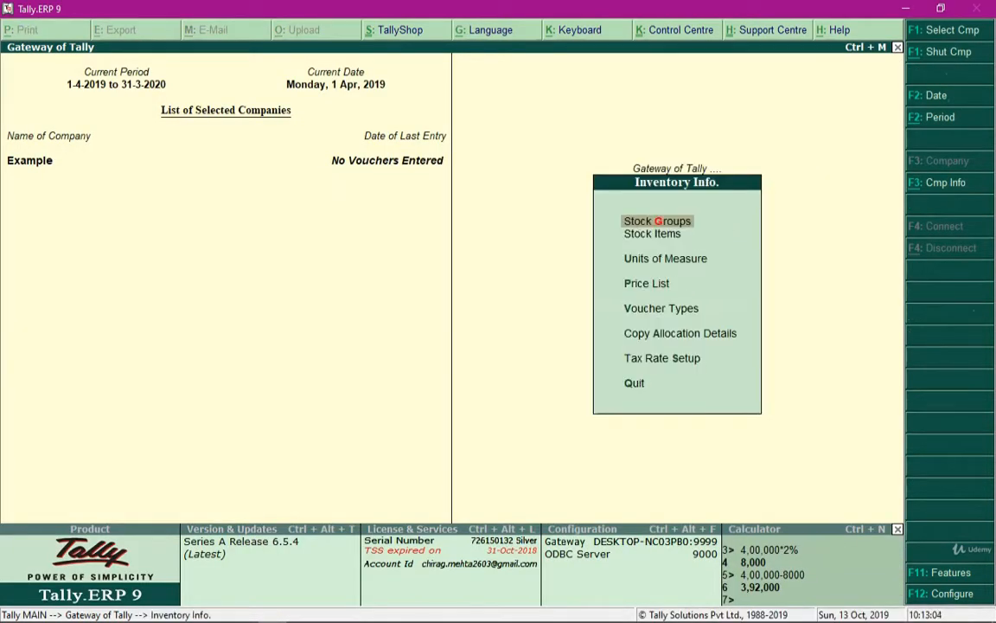
{"action": "key", "text": "Down"}
{"action": "key", "text": "Down"}
{"action": "key", "text": "Down"}
{"action": "key", "text": "Return"}
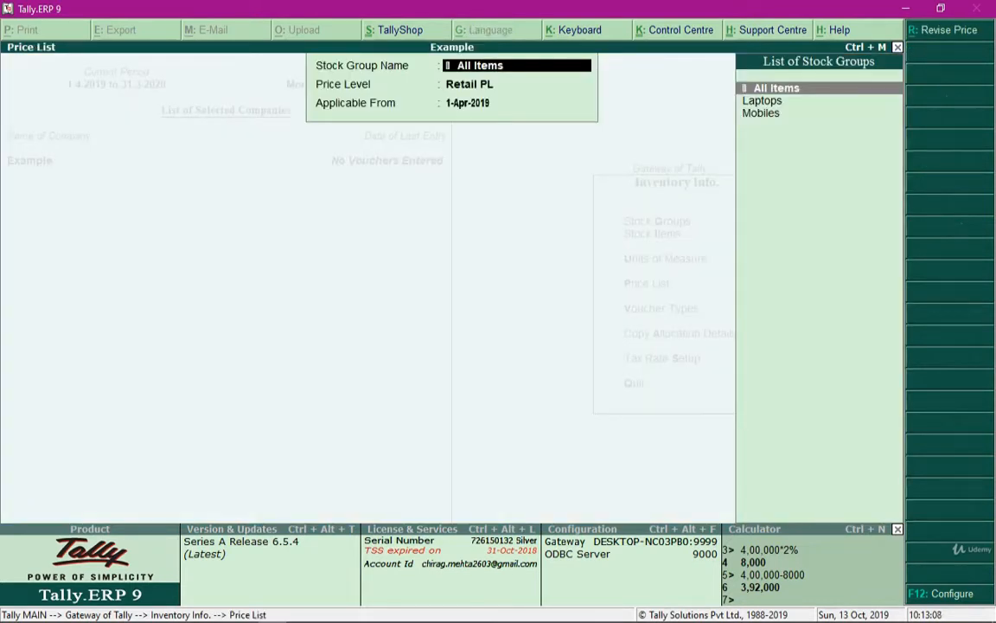
- Start a price revision for the Laptops stock group at the Retail PL level, applicable from 2-Apr-2019
{"action": "key", "text": "alt+r"}
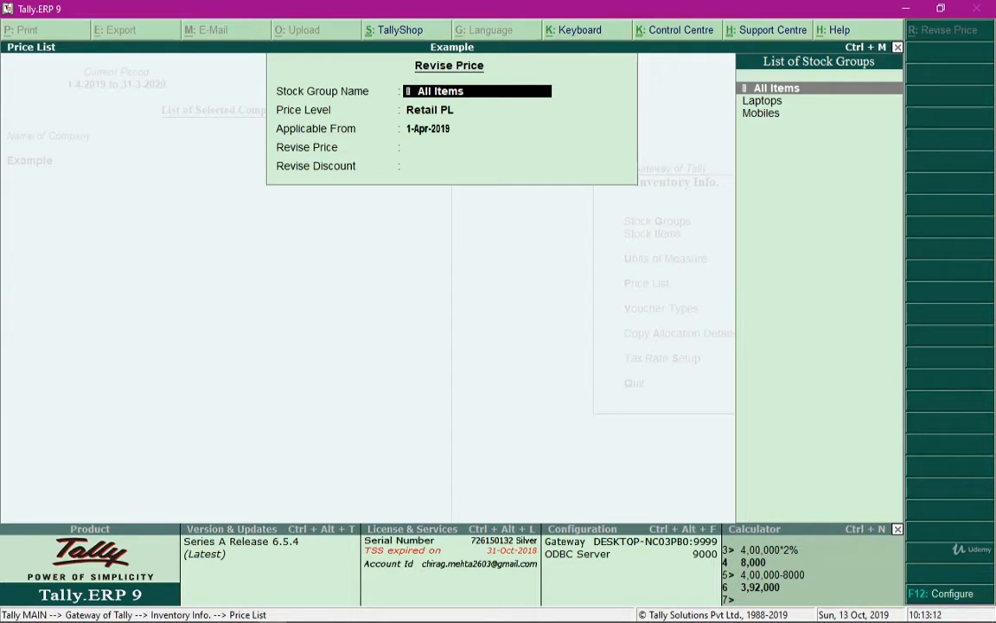
{"action": "key", "text": "Down"}
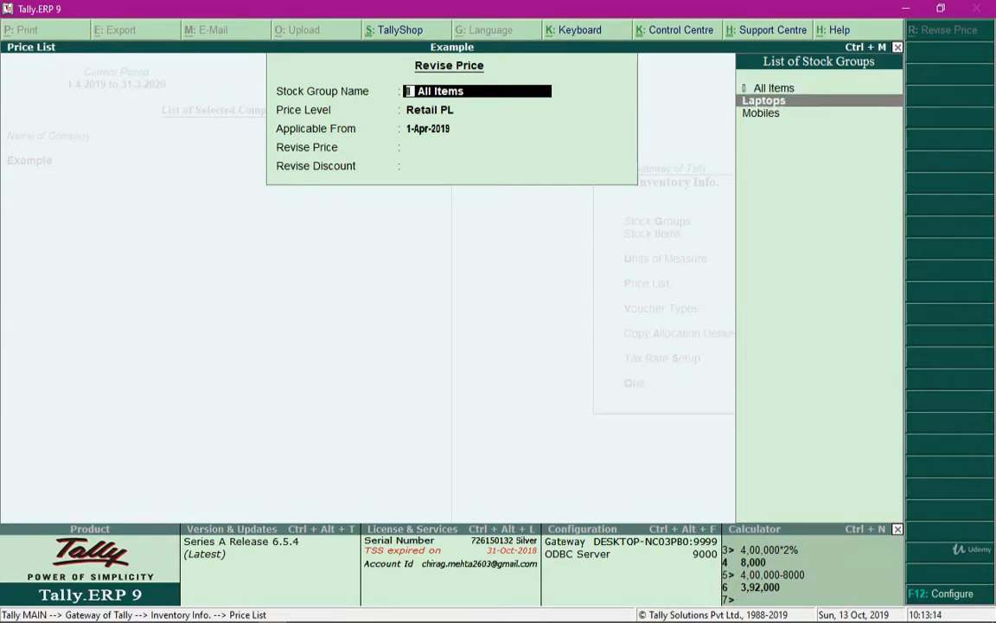
{"action": "key", "text": "Return"}
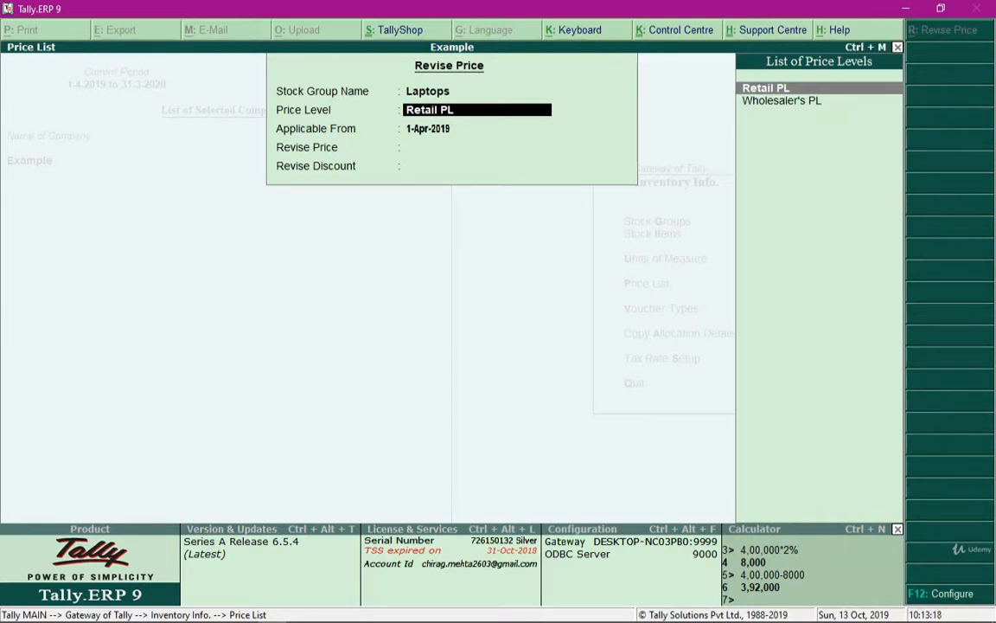
{"action": "key", "text": "Return"}
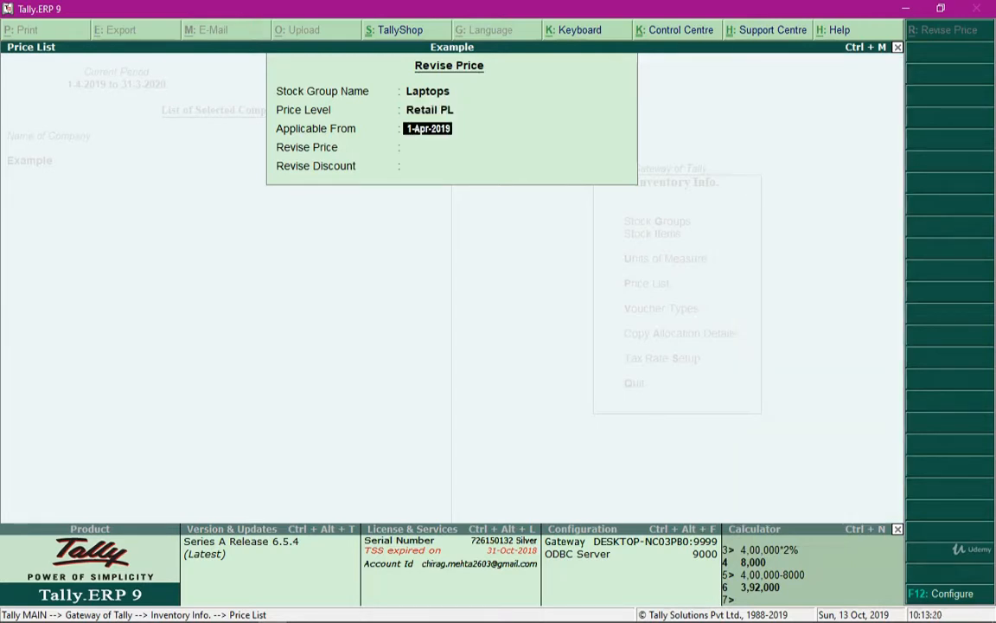
{"action": "type", "text": "2"}
{"action": "key", "text": "Return"}
- Revise the Laptops prices with Increase By Amount of 100, leaving the discount revision Not Applicable
{"action": "key", "text": "Down"}
{"action": "key", "text": "Down"}
{"action": "key", "text": "Down"}
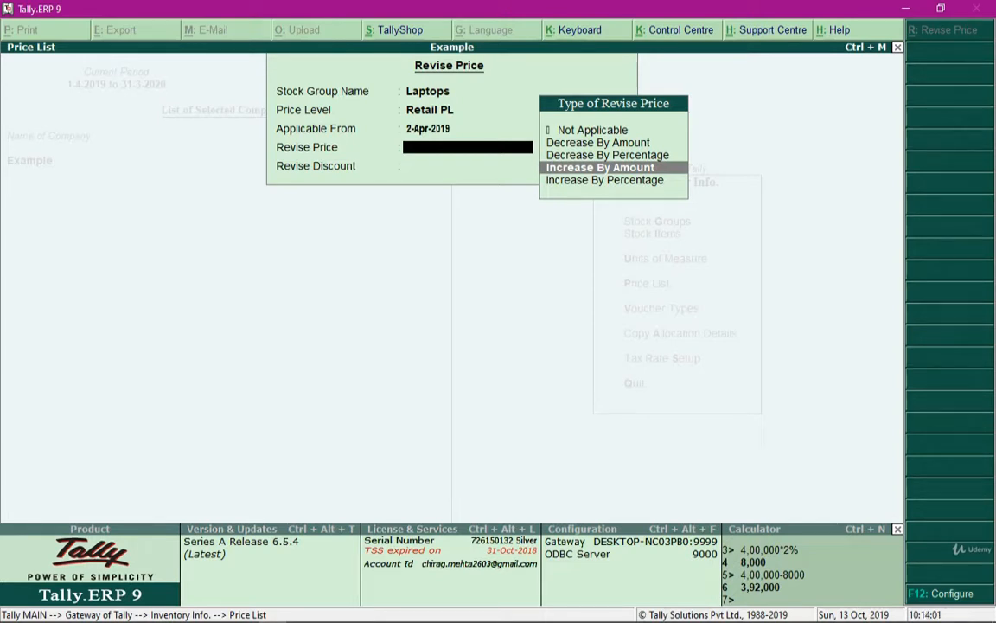
{"action": "key", "text": "Return"}
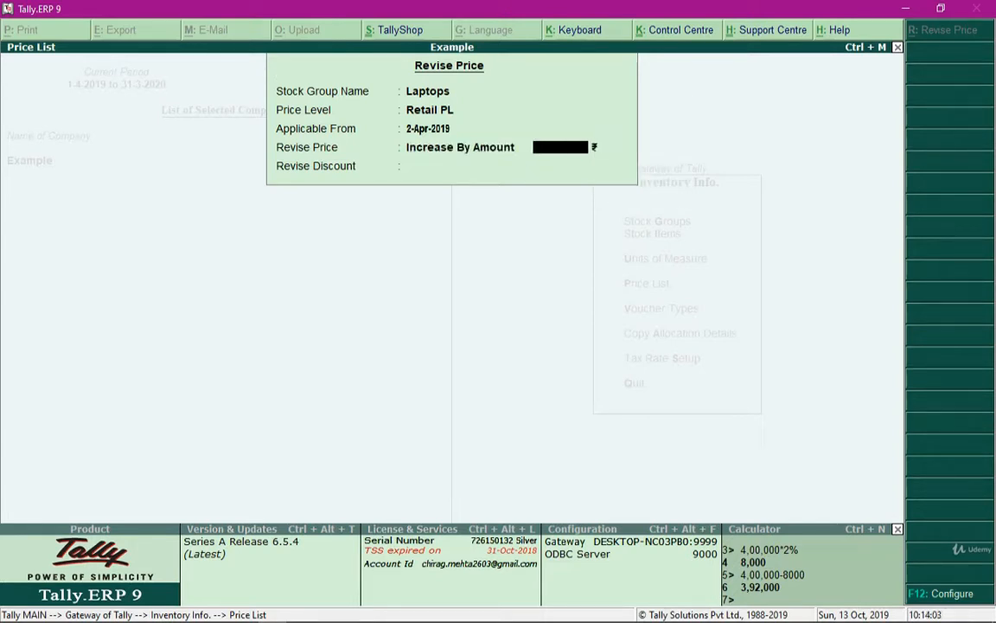
{"action": "type", "text": "100"}
{"action": "key", "text": "Return"}
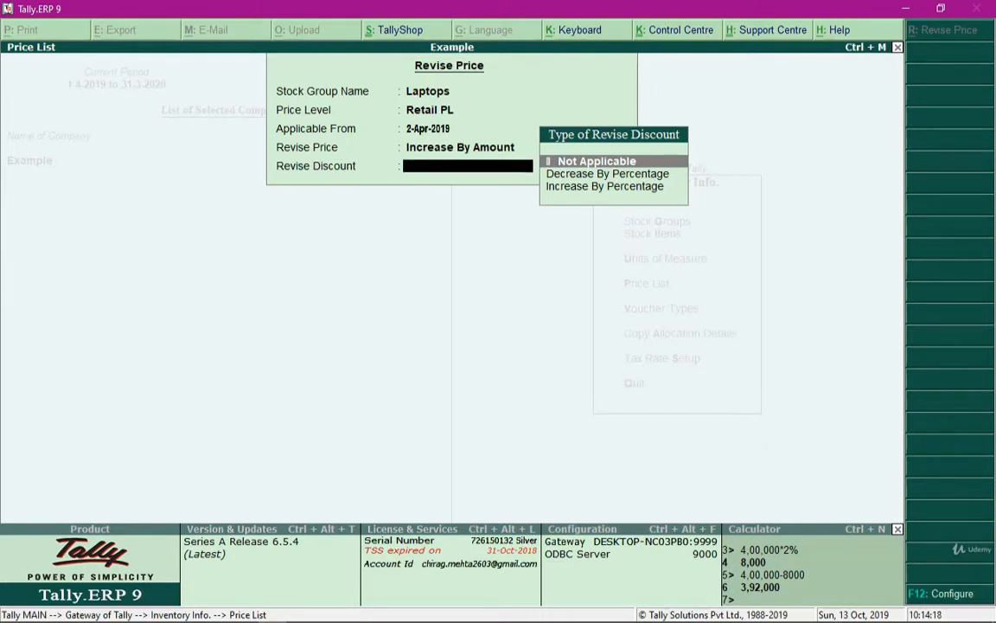
{"action": "key", "text": "Return"}
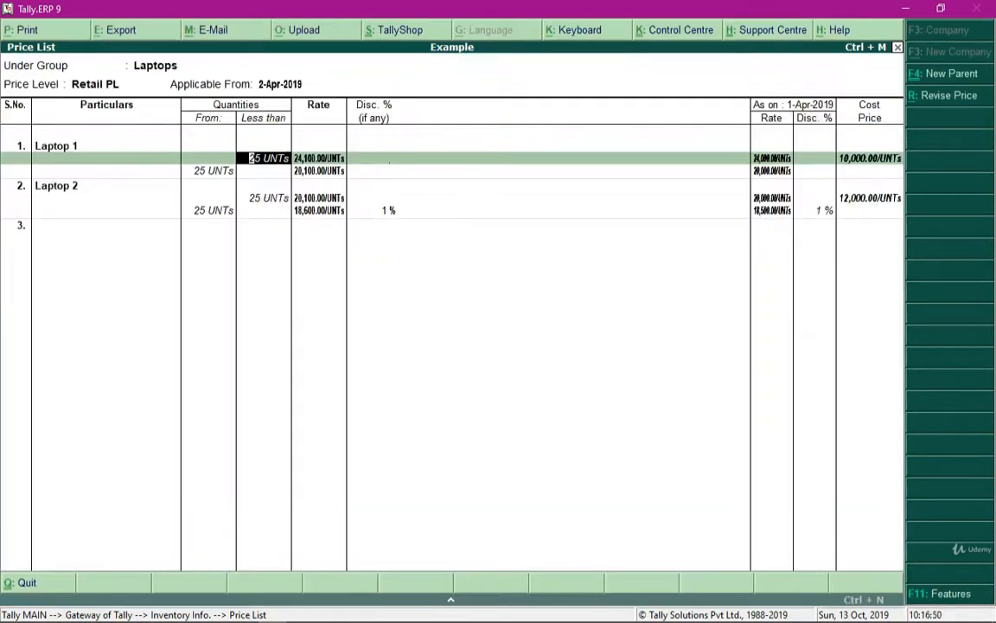
- Set Laptop 1's rate for quantities from 25 units to 20,050
{"action": "key", "text": "Return"}
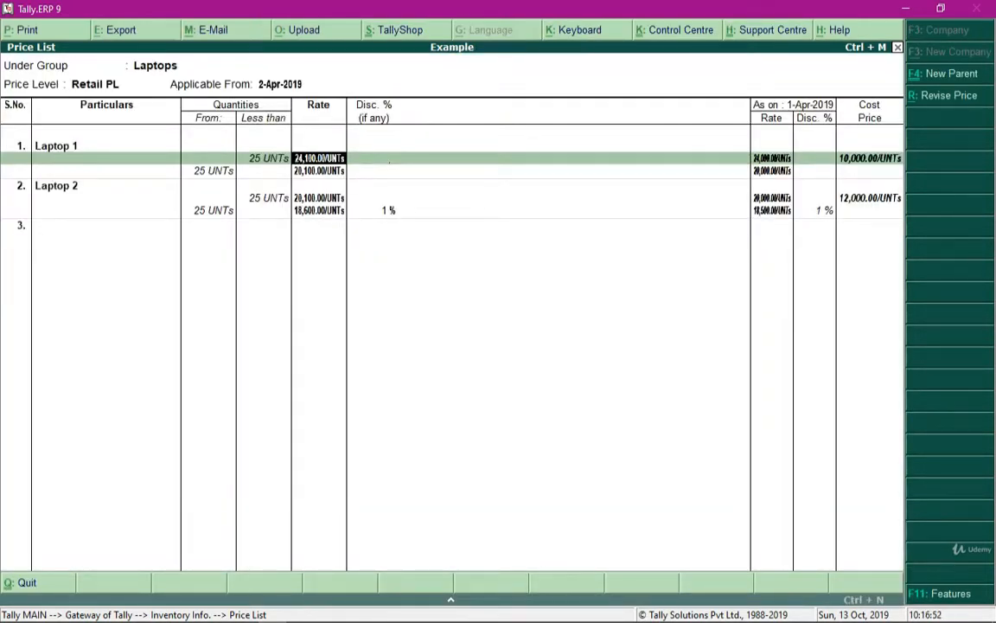
{"action": "key", "text": "Return"}
{"action": "key", "text": "Return"}
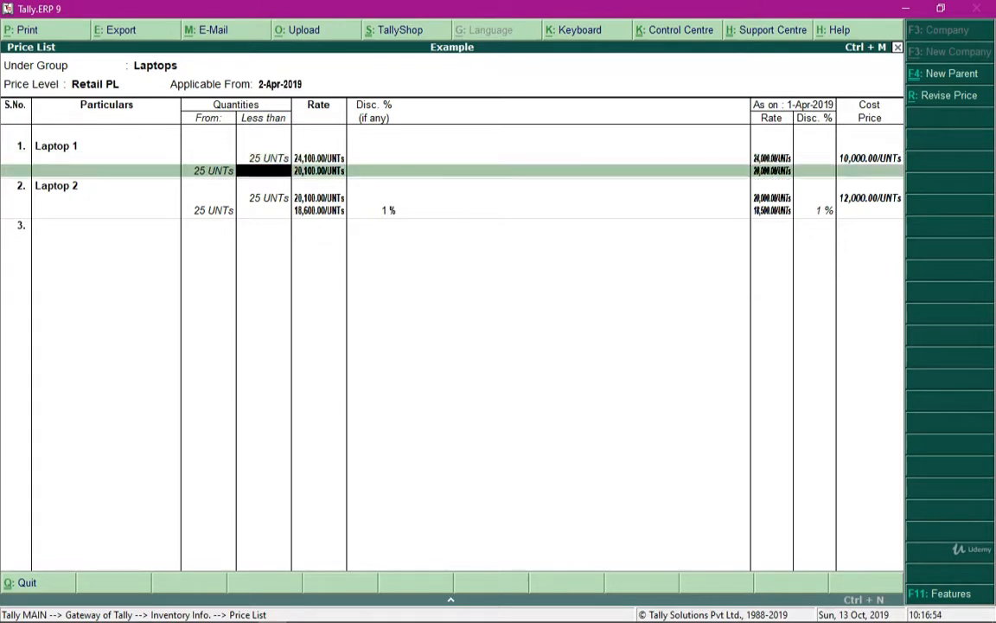
{"action": "key", "text": "Return"}
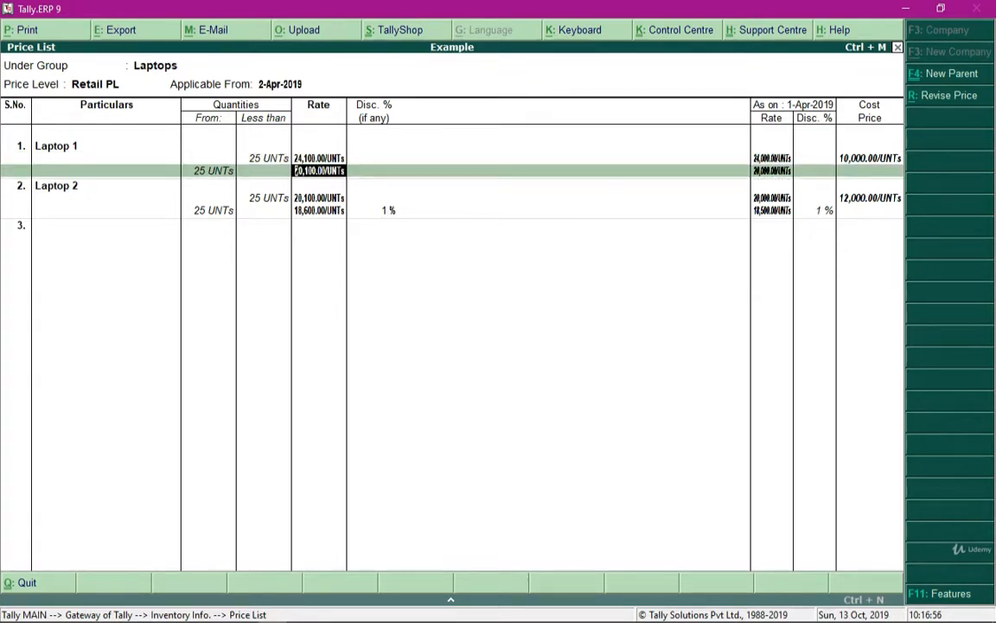
{"action": "type", "text": "20,050"}
{"action": "key", "text": "Return"}
{"action": "key", "text": "Return"}
{"action": "key", "text": "Return"}
{"action": "key", "text": "Return"}
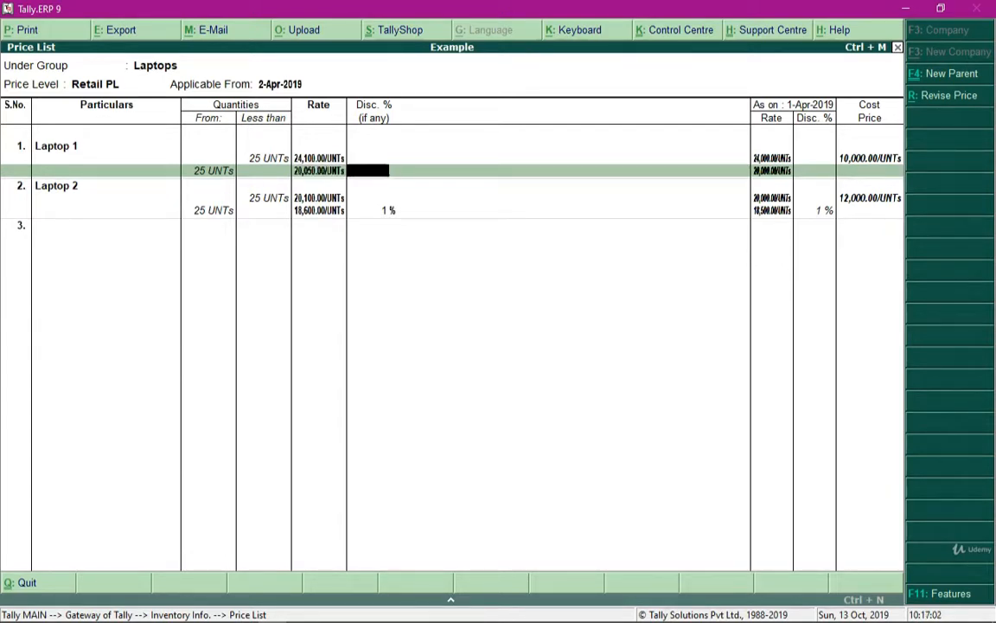
- Set Laptop 2's rate for quantities from 25 units to 18,500, keeping the other values
{"action": "key", "text": "Return"}
{"action": "key", "text": "Return"}
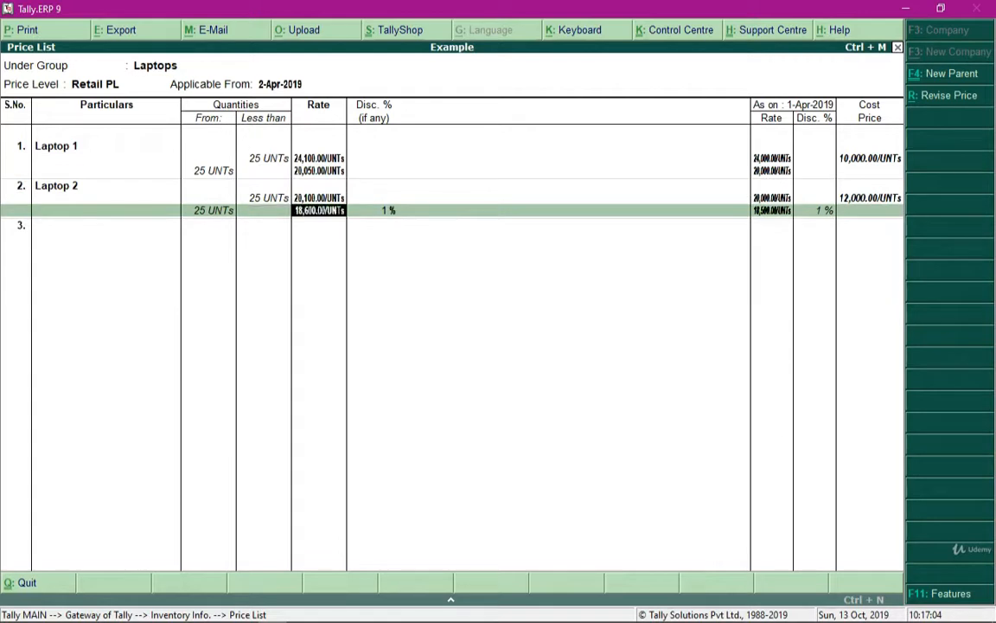
{"action": "type", "text": "1850"}
{"action": "key", "text": "Return"}
{"action": "key", "text": "Return"}
{"action": "key", "text": "Return"}
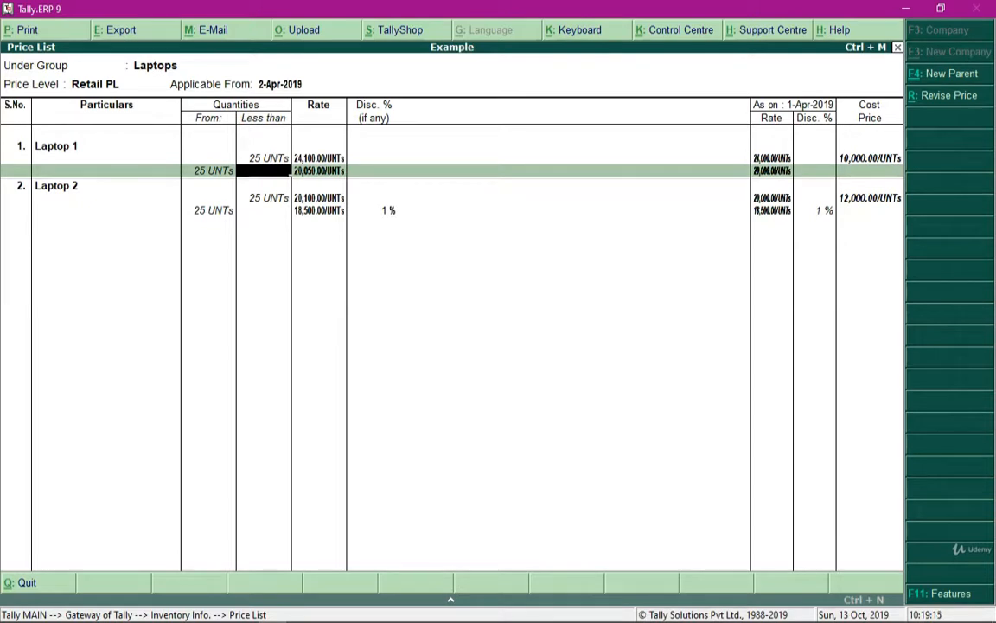
{"action": "key", "text": "Return"}
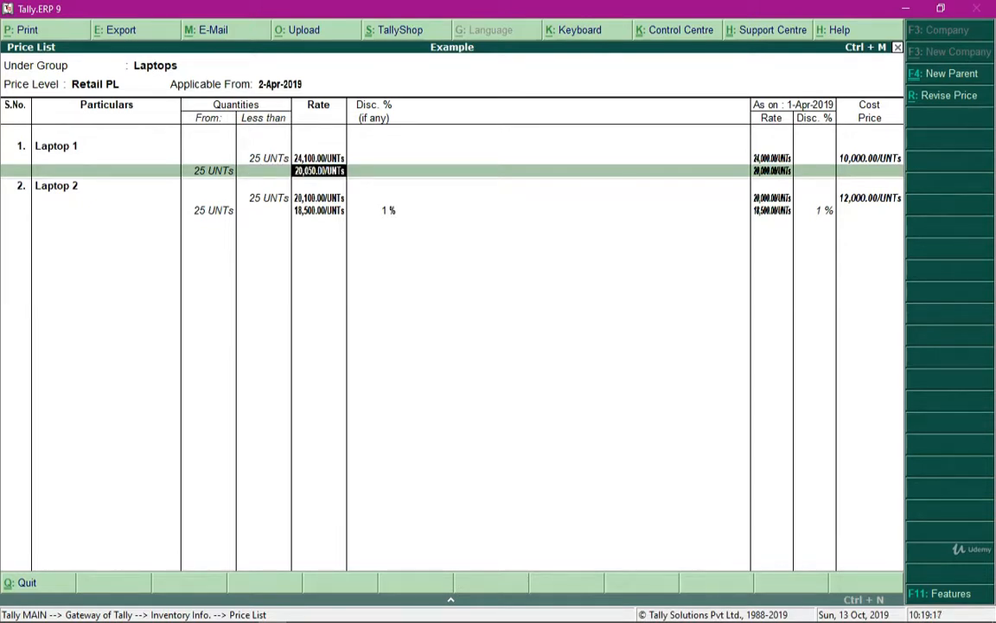
{"action": "key", "text": "Return"}
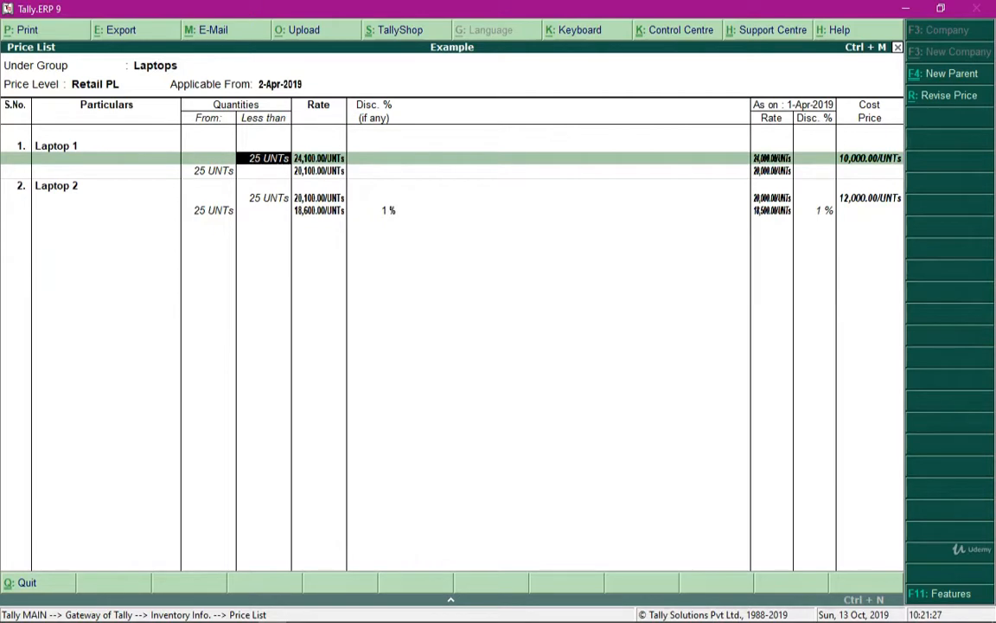
- Quit the Laptops retail price list without saving it
{"action": "key", "text": "Escape"}
{"action": "key", "text": "Escape"}
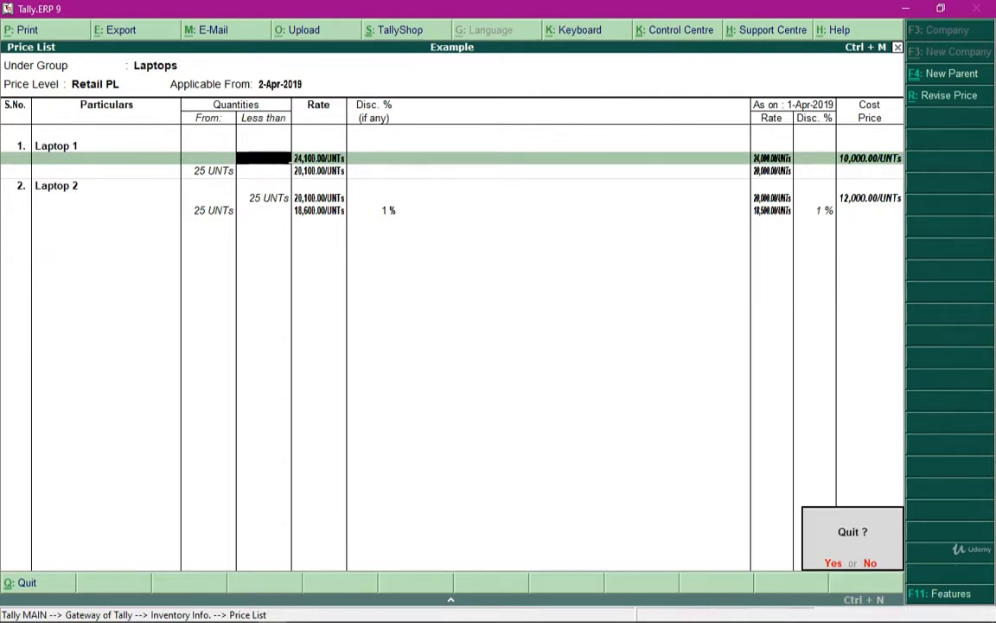
{"action": "key", "text": "y"}
- Start a price revision for the Mobiles stock group at the Retail PL level, applicable from 2-Apr-2019
{"action": "key", "text": "Down"}
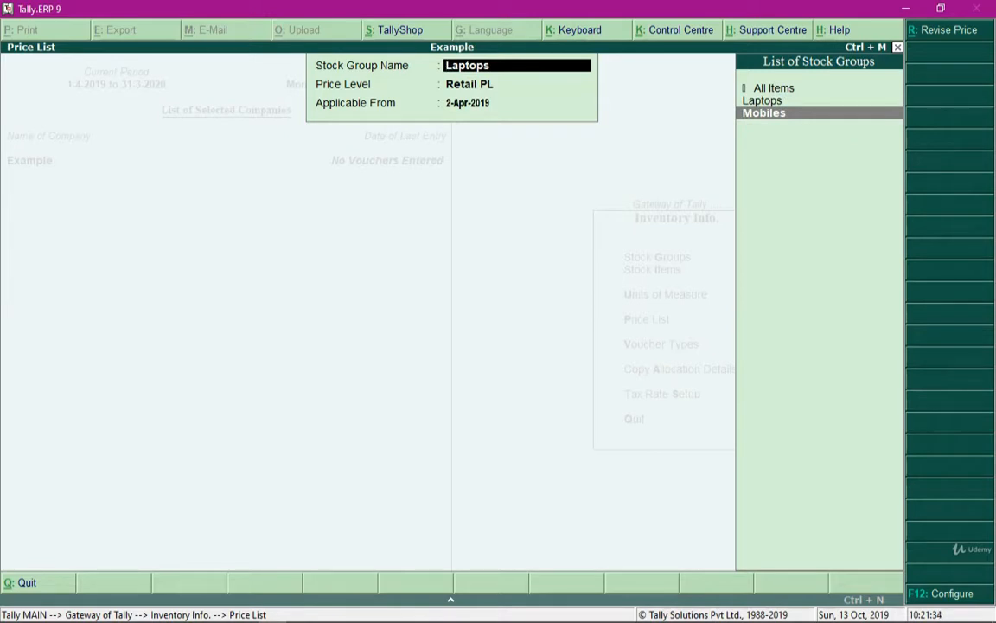
{"action": "key", "text": "alt+r"}
{"action": "key", "text": "Down"}
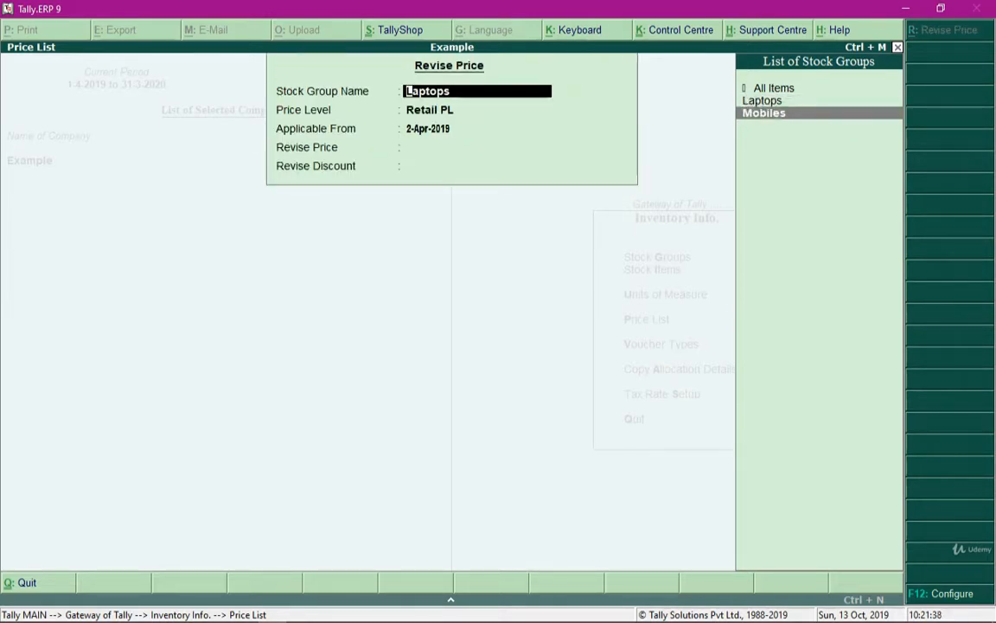
{"action": "key", "text": "Return"}
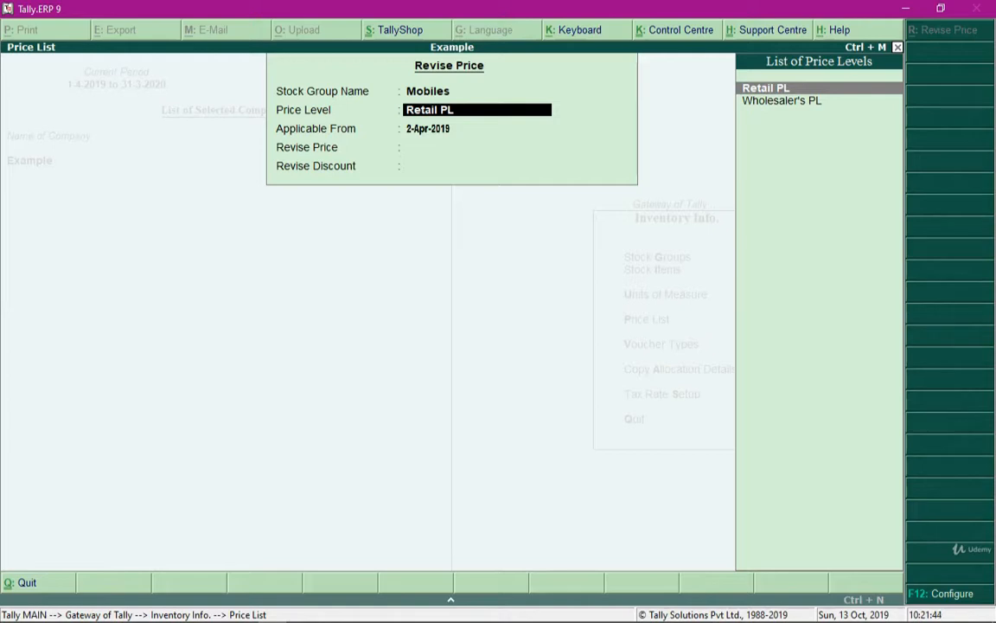
{"action": "key", "text": "Return"}
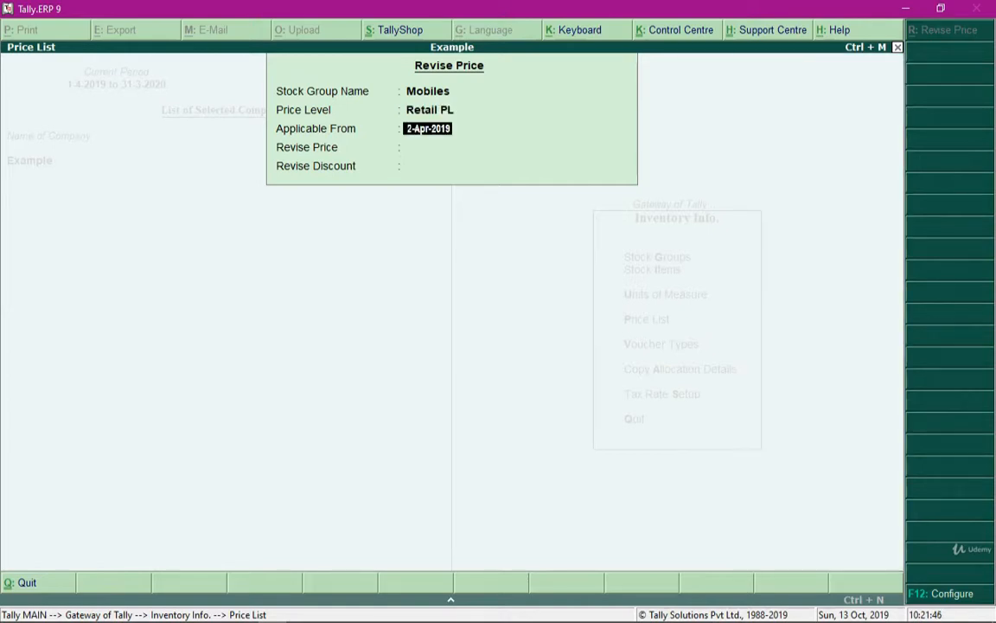
{"action": "key", "text": "Return"}
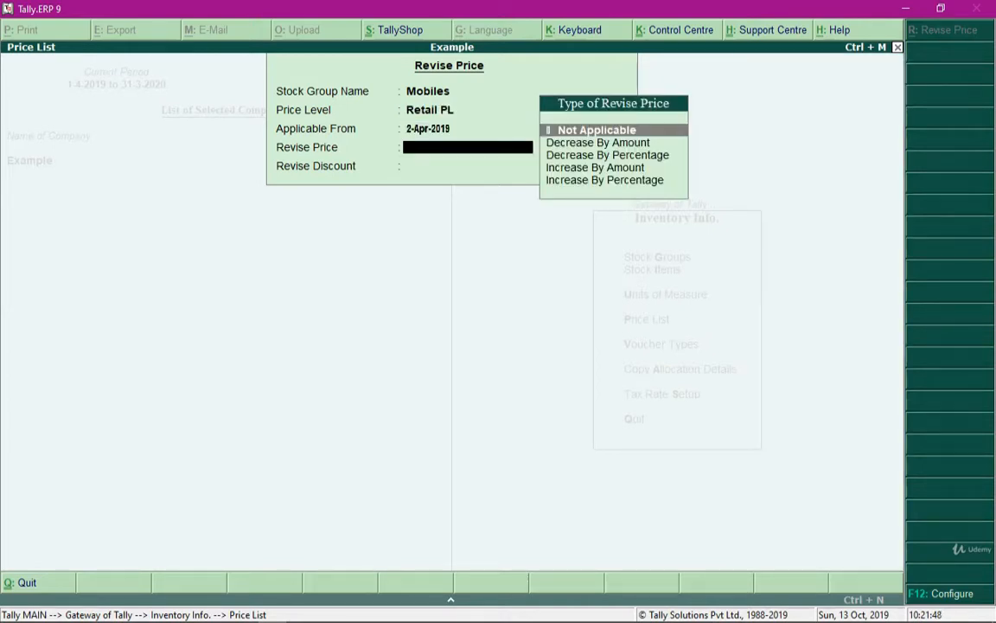
- Revise the Mobiles prices with Increase By Amount of 0 and discount revision Not Applicable, opening the revised price list
{"action": "key", "text": "Down"}
{"action": "key", "text": "Down"}
{"action": "key", "text": "Down"}
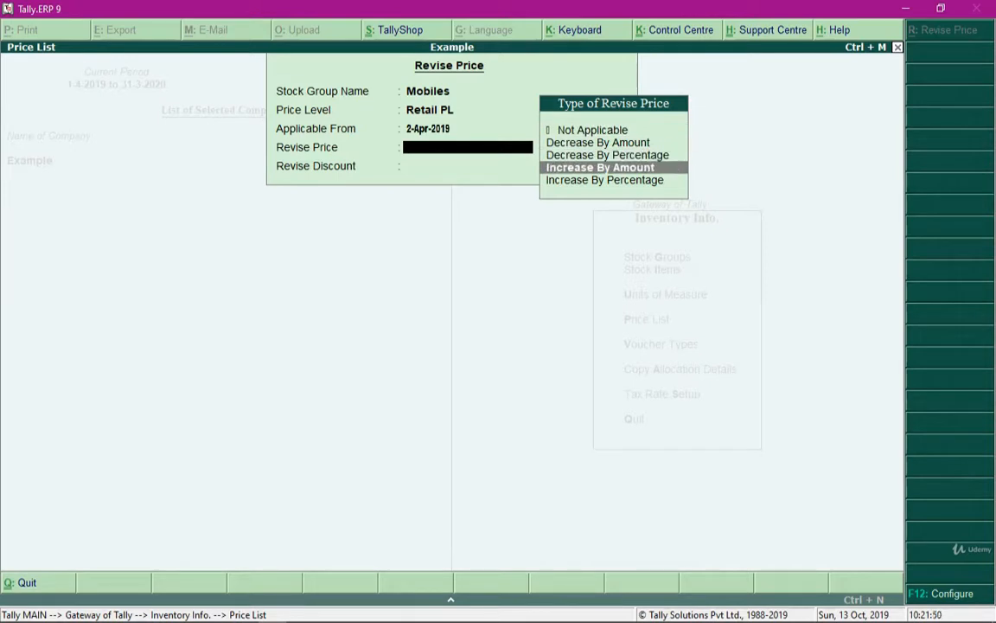
{"action": "key", "text": "Return"}
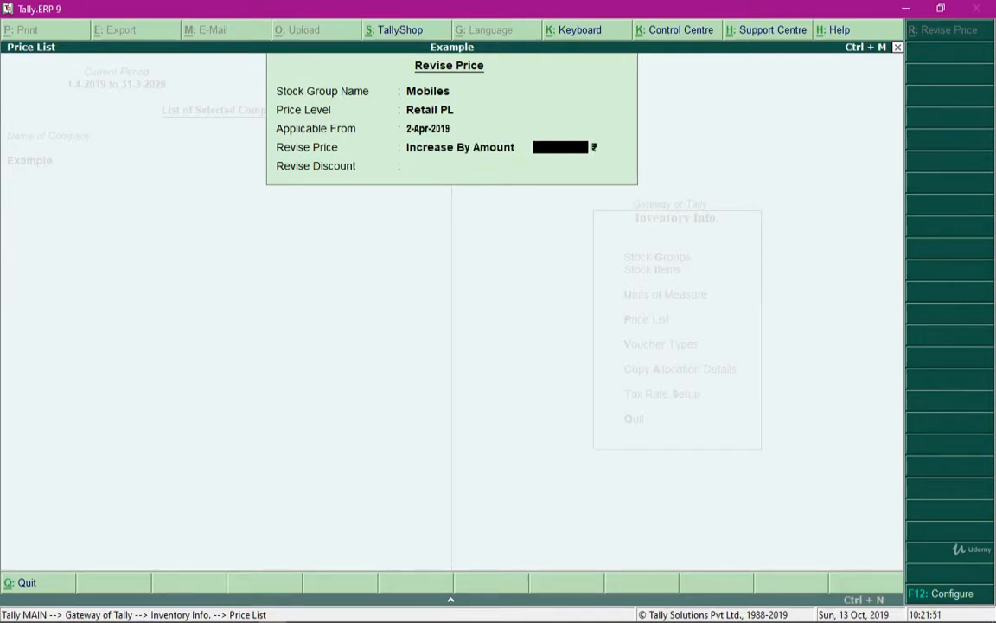
{"action": "type", "text": "0"}
{"action": "key", "text": "Return"}
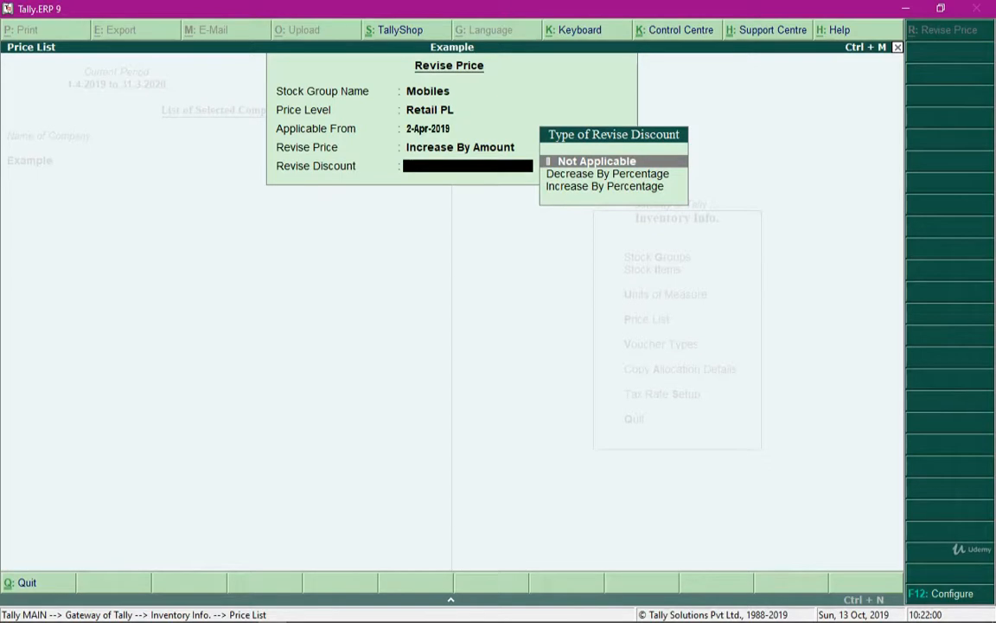
{"action": "key", "text": "Return"}
{"action": "key", "text": "Return"}
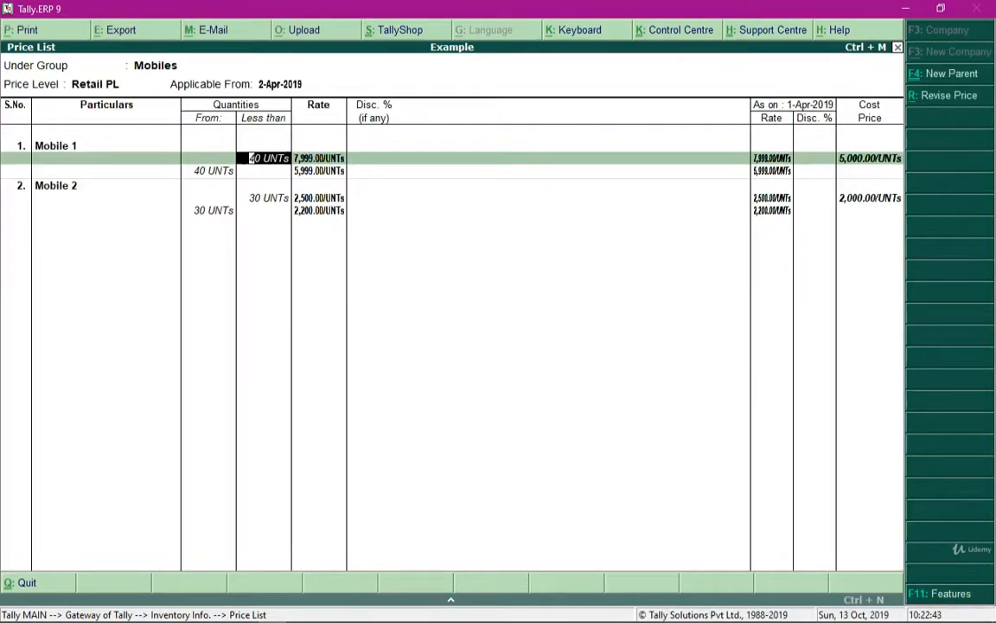
- Set Mobile 2's rate for quantities less than 30 units to 2,400 and save the Mobiles retail price list
{"action": "left_click", "coordinate": [319, 198]}
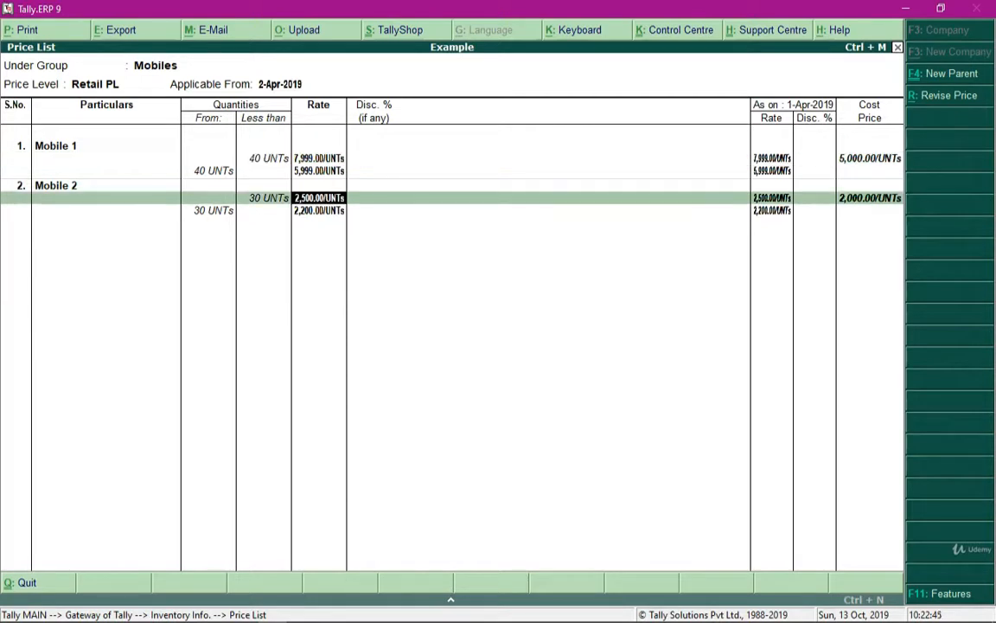
{"action": "type", "text": "2400"}
{"action": "key", "text": "Return"}
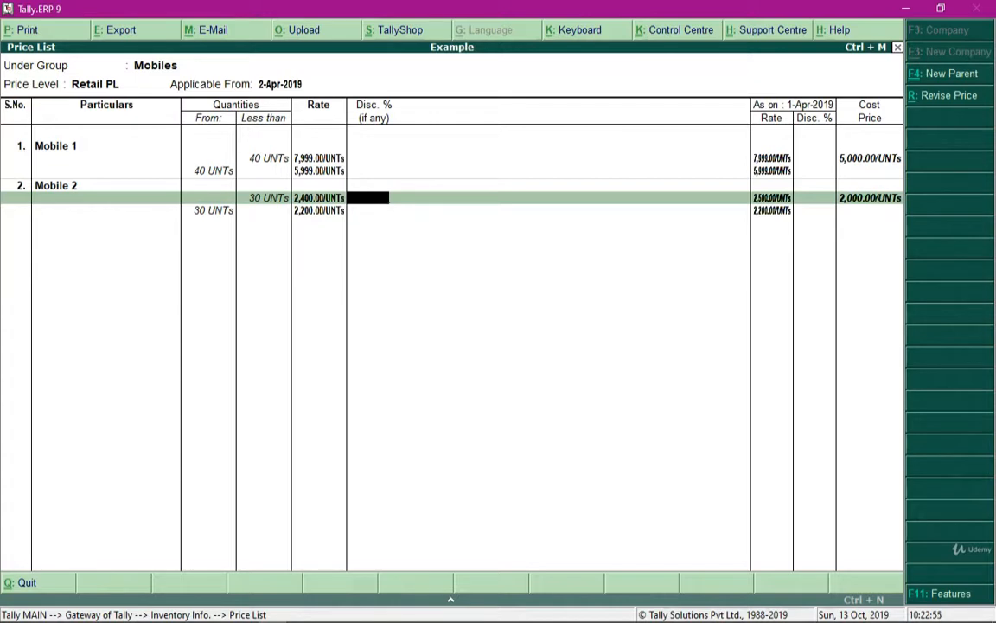
{"action": "key", "text": "ctrl+a"}
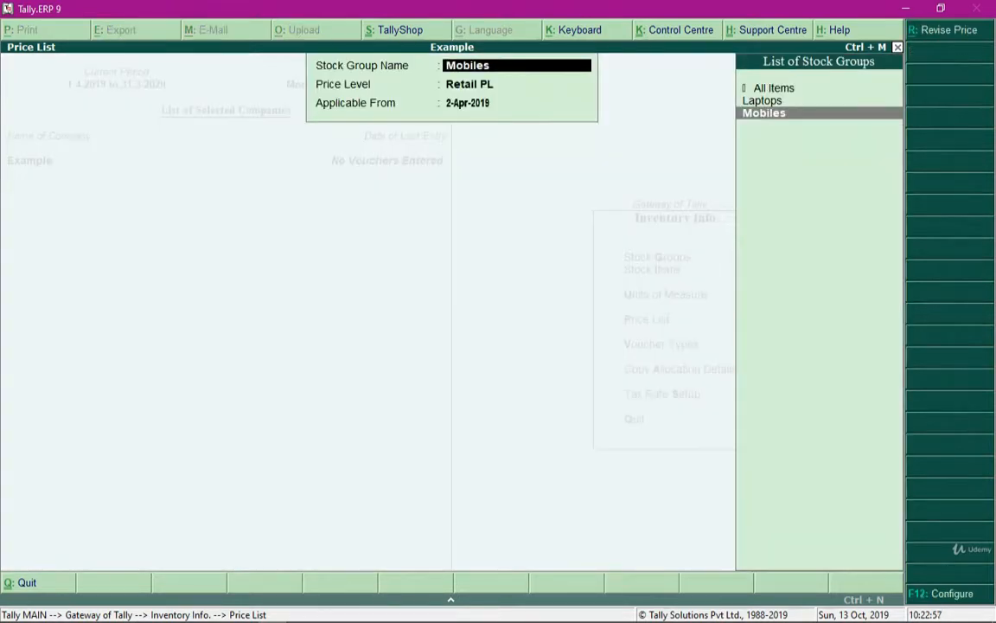
- Reopen the price list for the Mobiles stock group at the Retail PL level, applicable from 2-Apr-2019
{"action": "key", "text": "Return"}
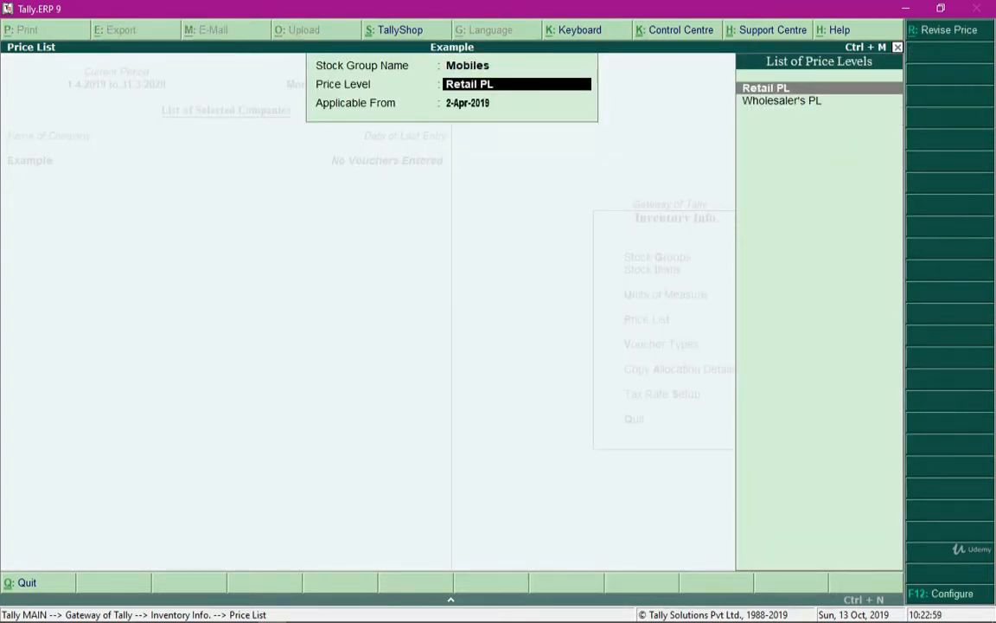
{"action": "key", "text": "Return"}
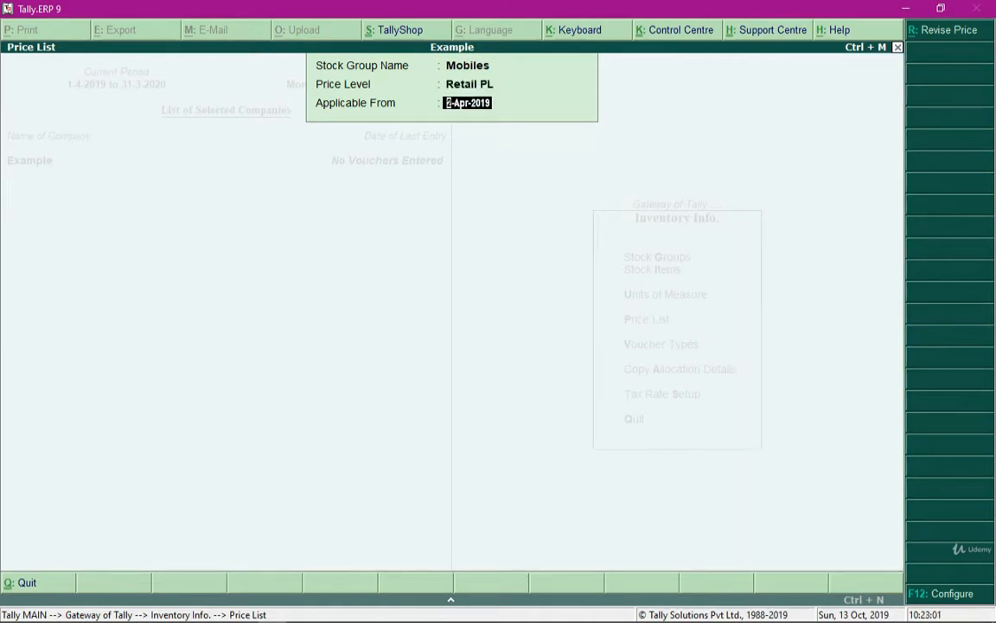
{"action": "key", "text": "Return"}
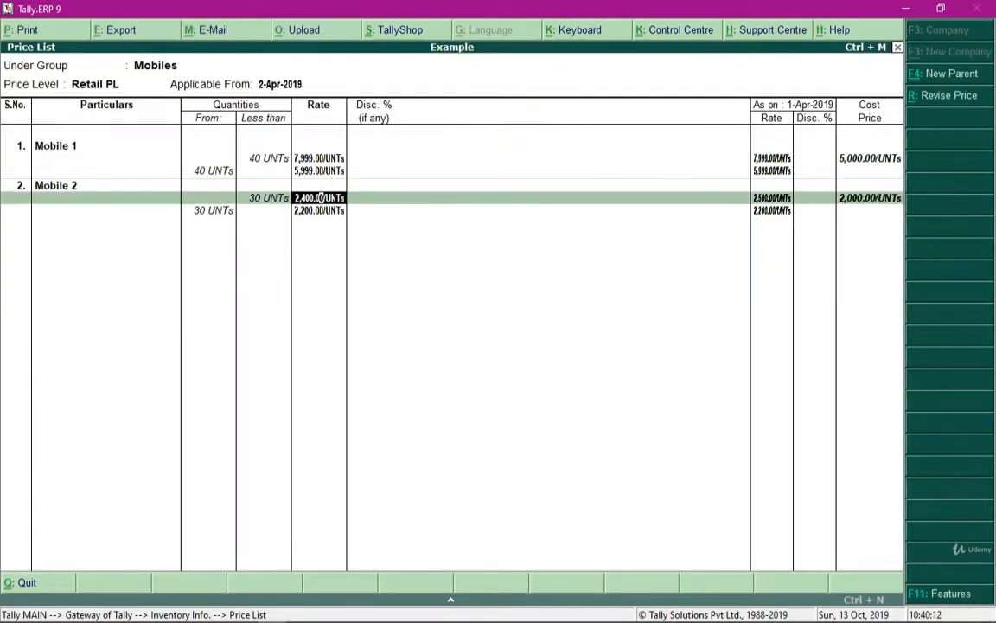
- Go through the Mobile 1 and Mobile 2 entries from the first row, accepting their existing quantities, rates and blank discounts
{"action": "key", "text": "Up"}
{"action": "key", "text": "BackSpace"}
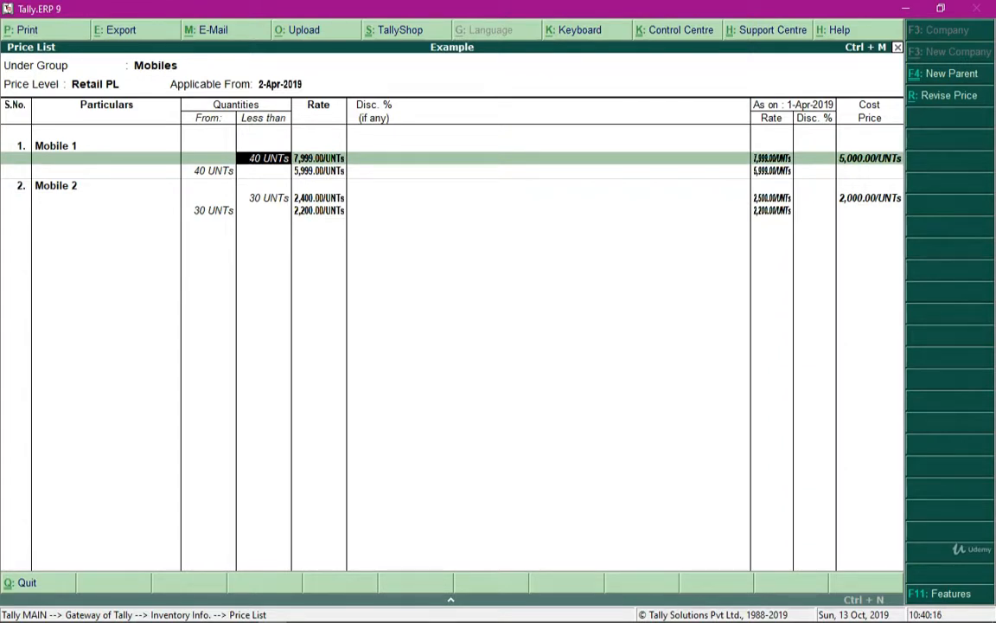
{"action": "key", "text": "Return"}
{"action": "key", "text": "Return"}
{"action": "key", "text": "Return"}
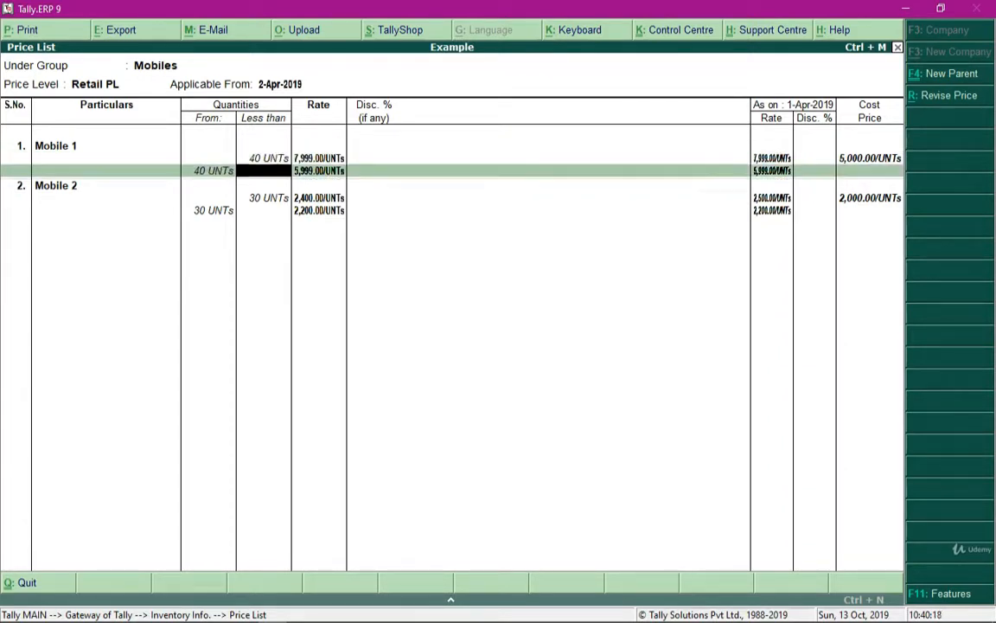
{"action": "key", "text": "Return"}
{"action": "key", "text": "Return"}
{"action": "key", "text": "Return"}
{"action": "key", "text": "Return"}
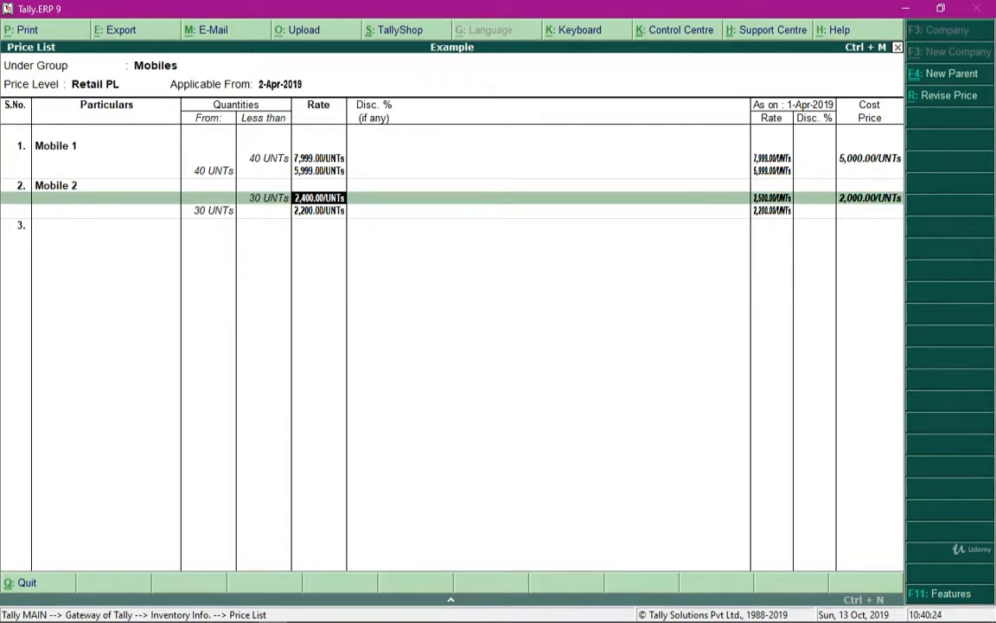
{"action": "key", "text": "Return"}
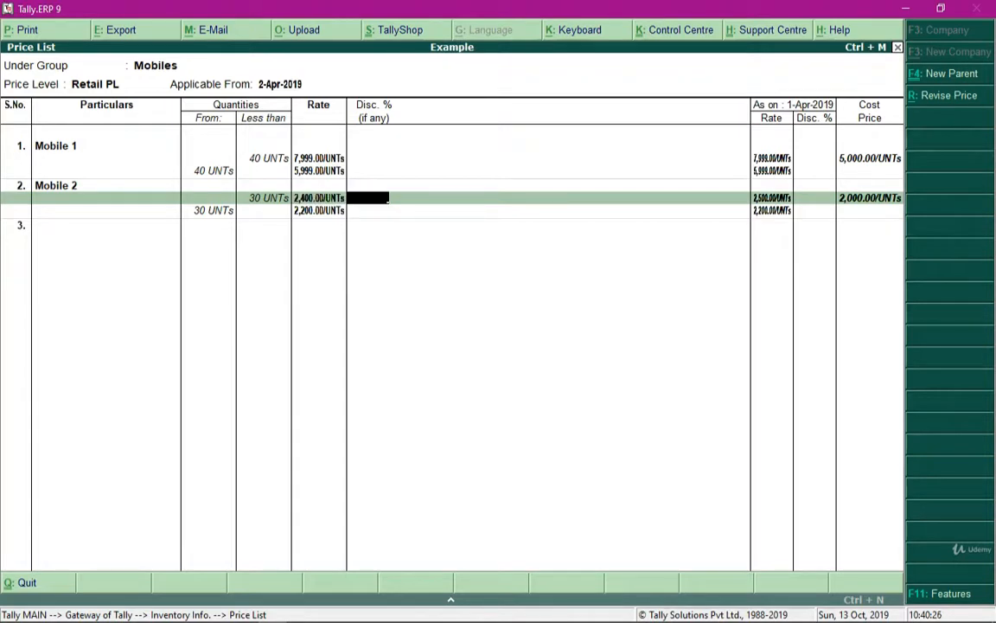
{"action": "key", "text": "Return"}
{"action": "key", "text": "Return"}
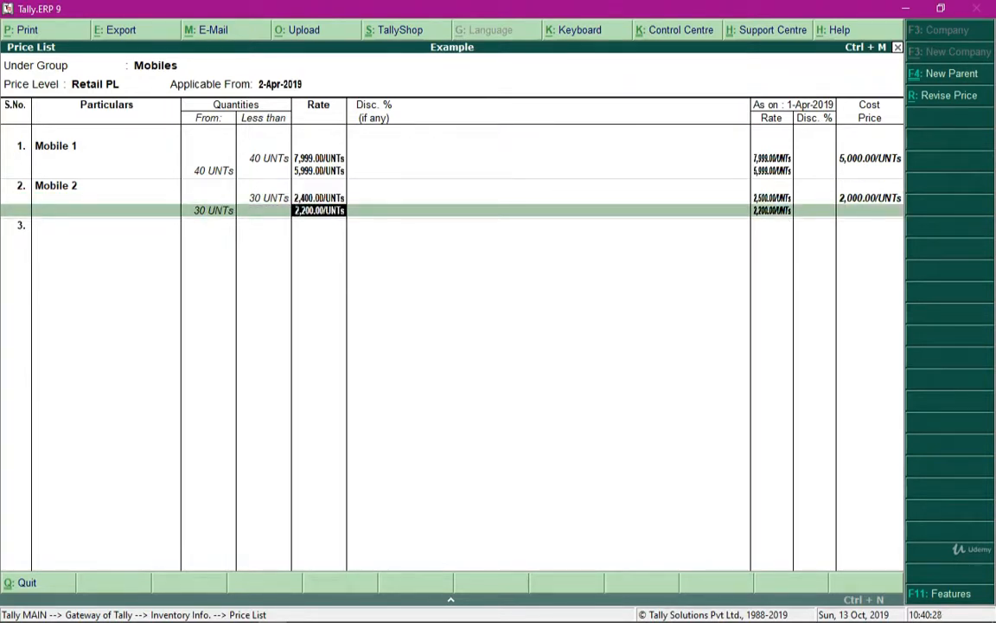